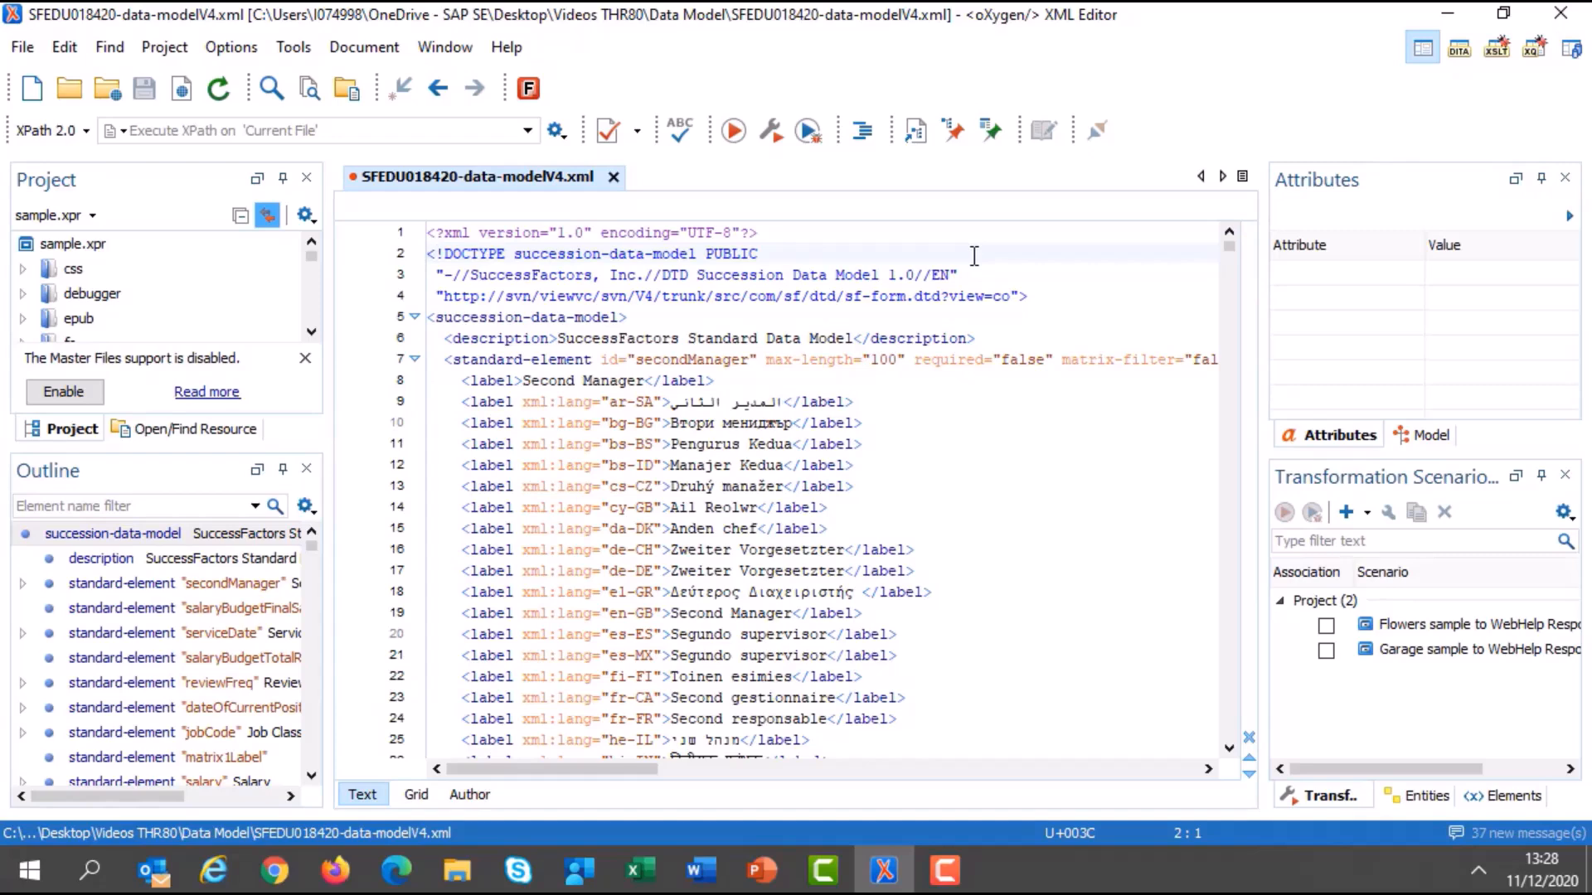
Find the custom01 standard element in the data model and change its default label text to Region.
{"action": "key", "text": "ctrl+f"}
{"action": "type", "text": "cu"}
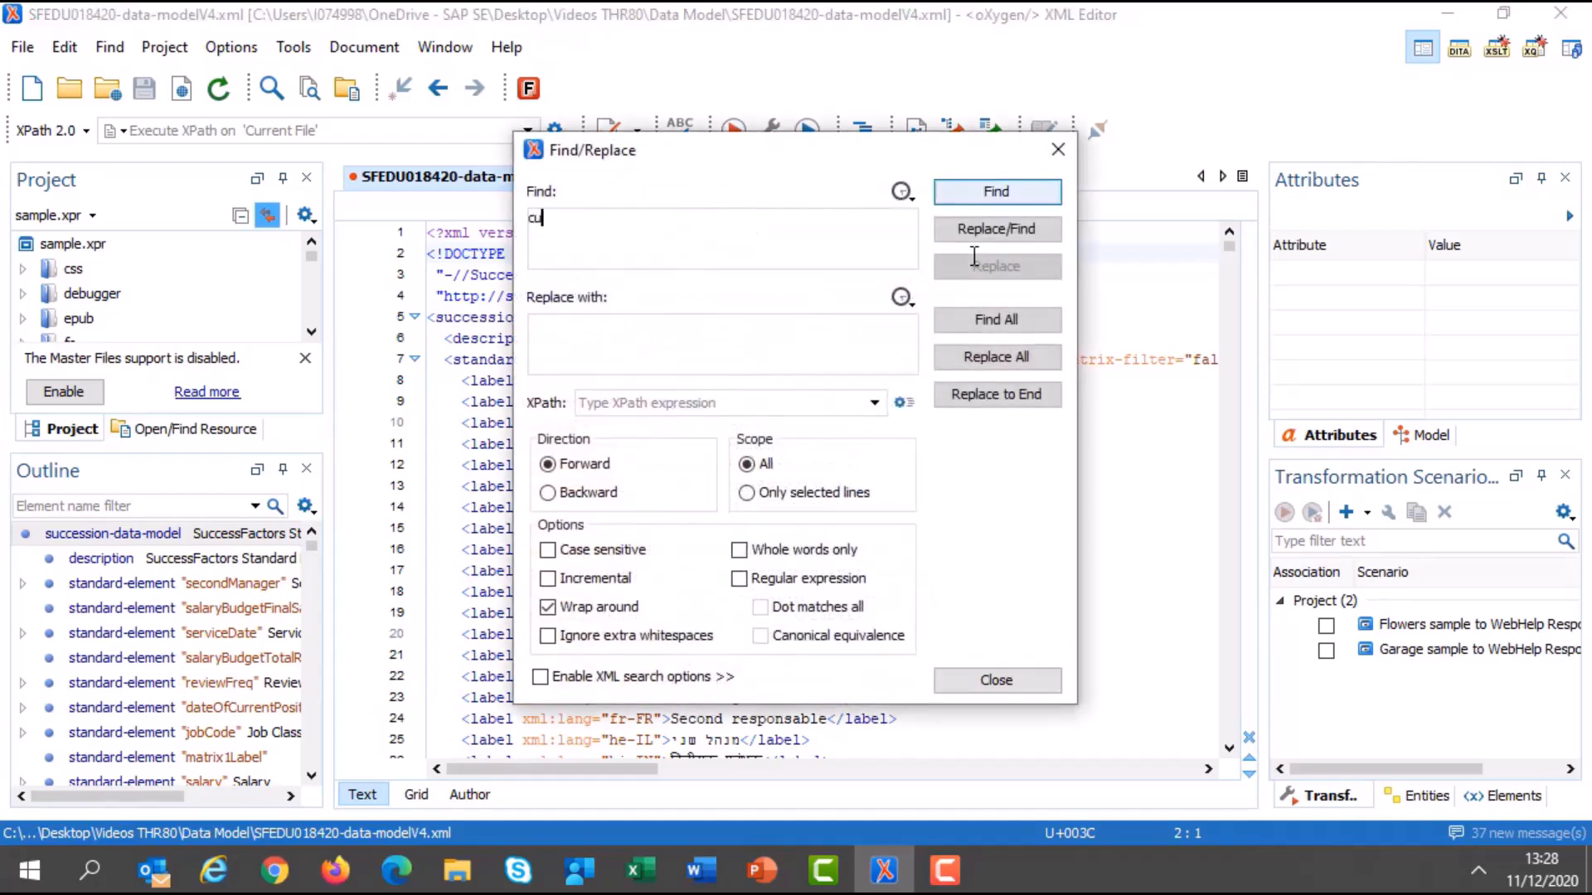
{"action": "type", "text": "stom01"}
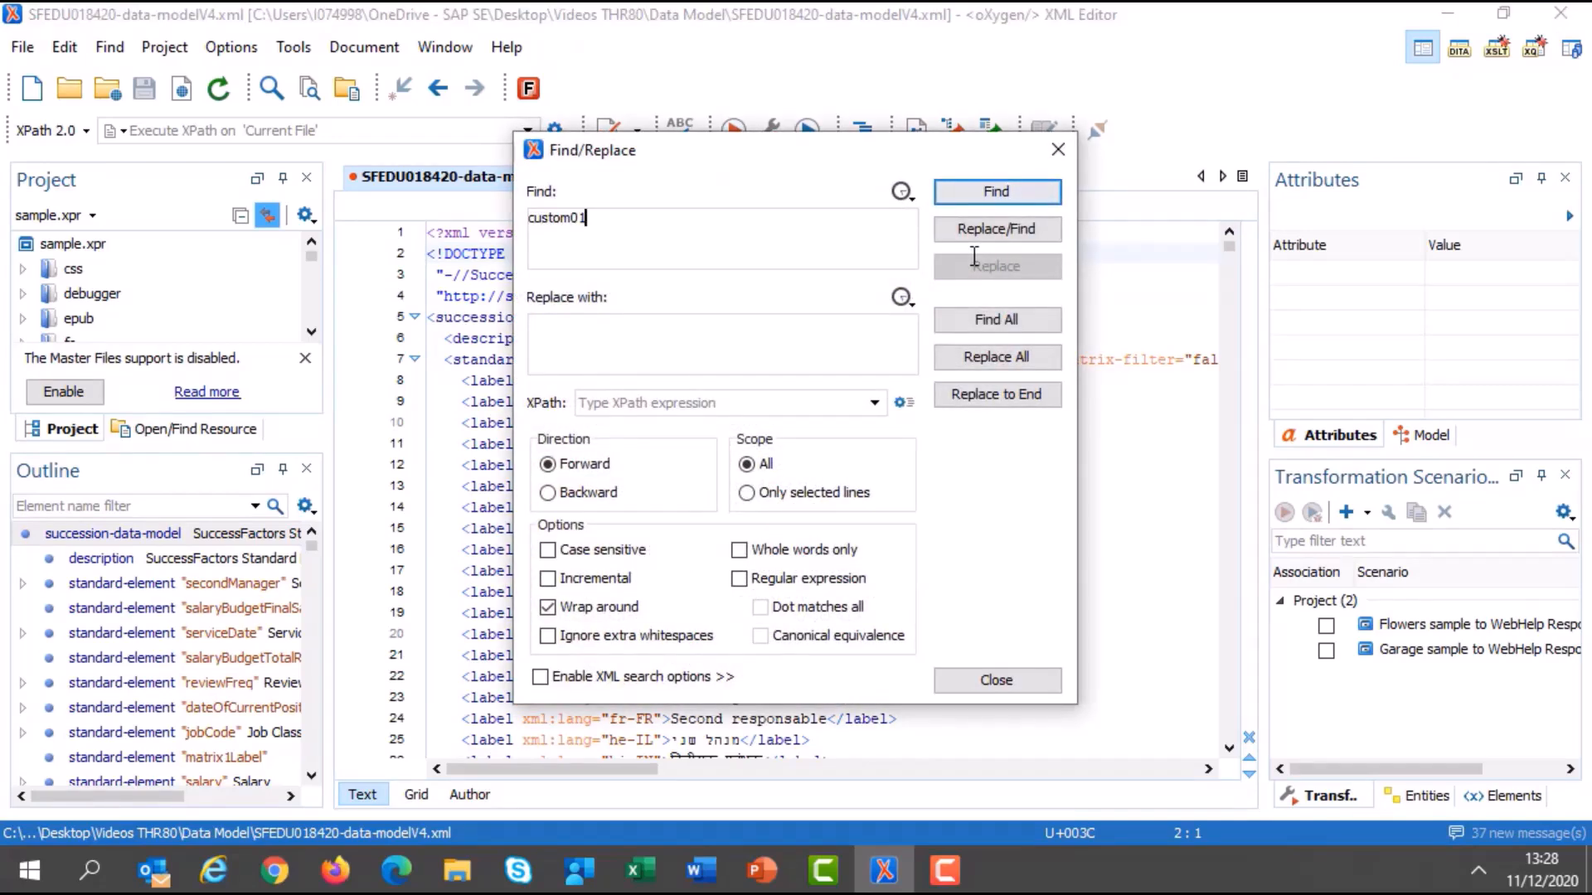
{"action": "key", "text": "Return"}
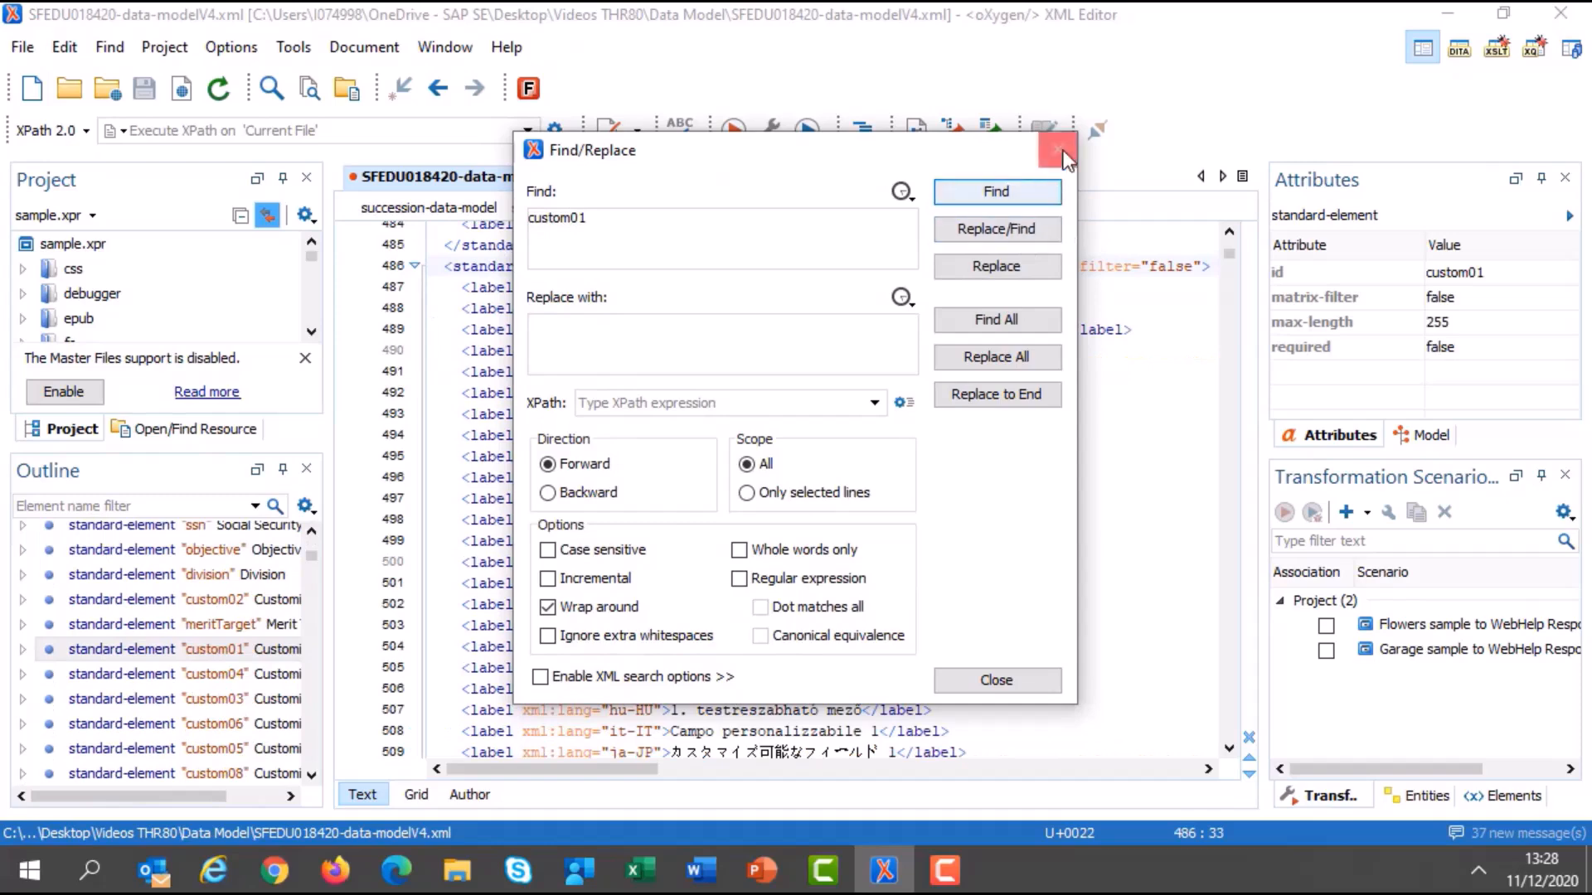
{"action": "left_click", "coordinate": [1060, 151]}
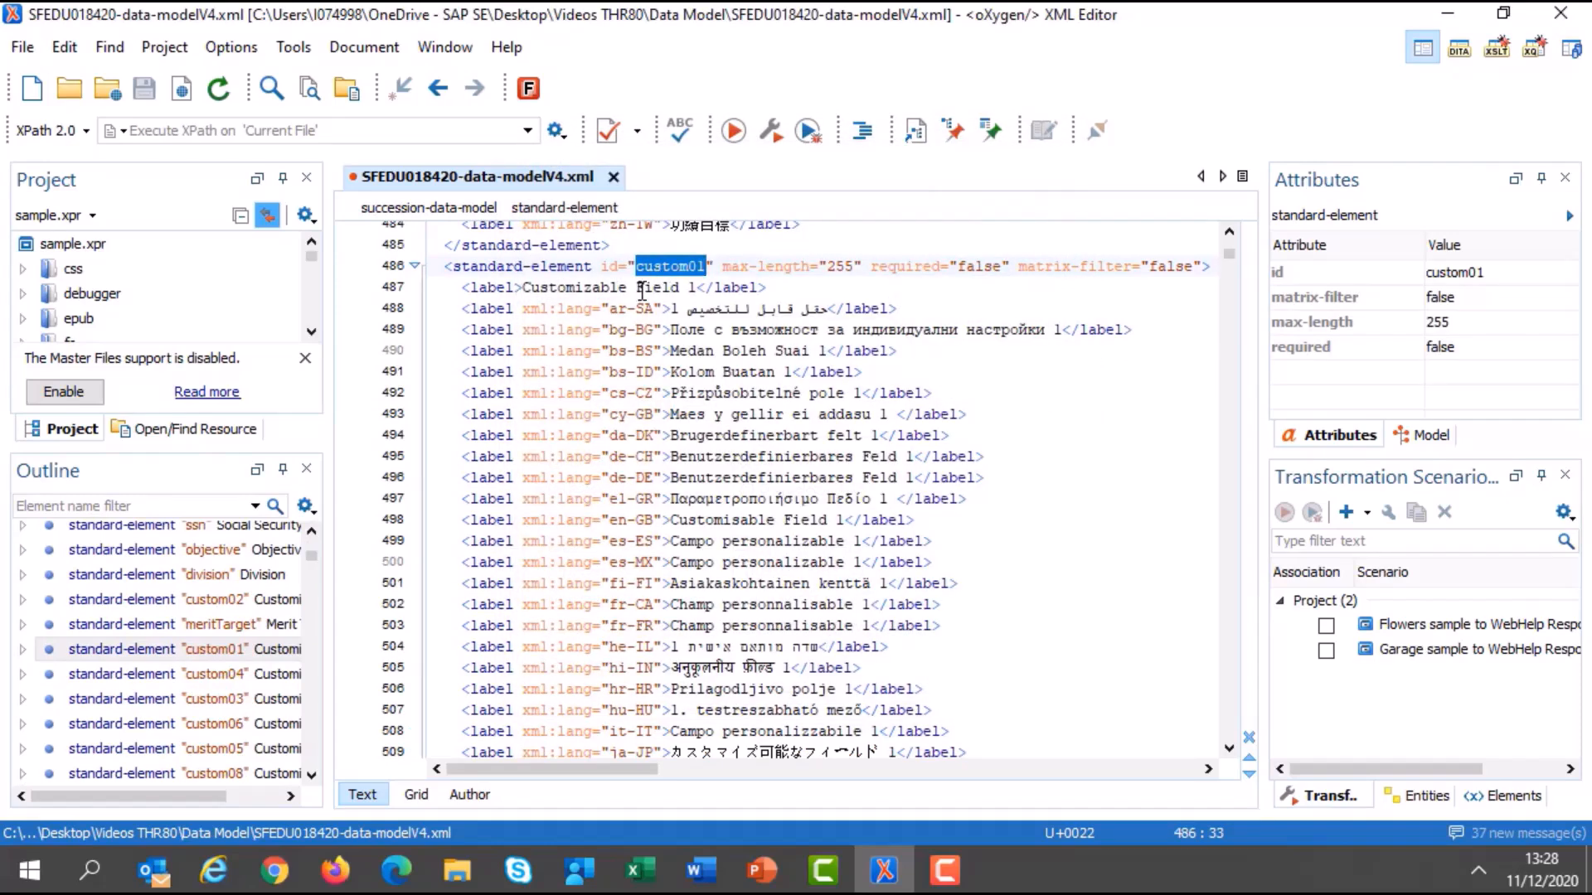
{"action": "scroll", "coordinate": [645, 348], "scroll_direction": "down", "scroll_amount": 2}
{"action": "scroll", "coordinate": [645, 369], "scroll_direction": "up", "scroll_amount": 2}
{"action": "left_click_drag", "start_coordinate": [525, 288], "coordinate": [699, 288]}
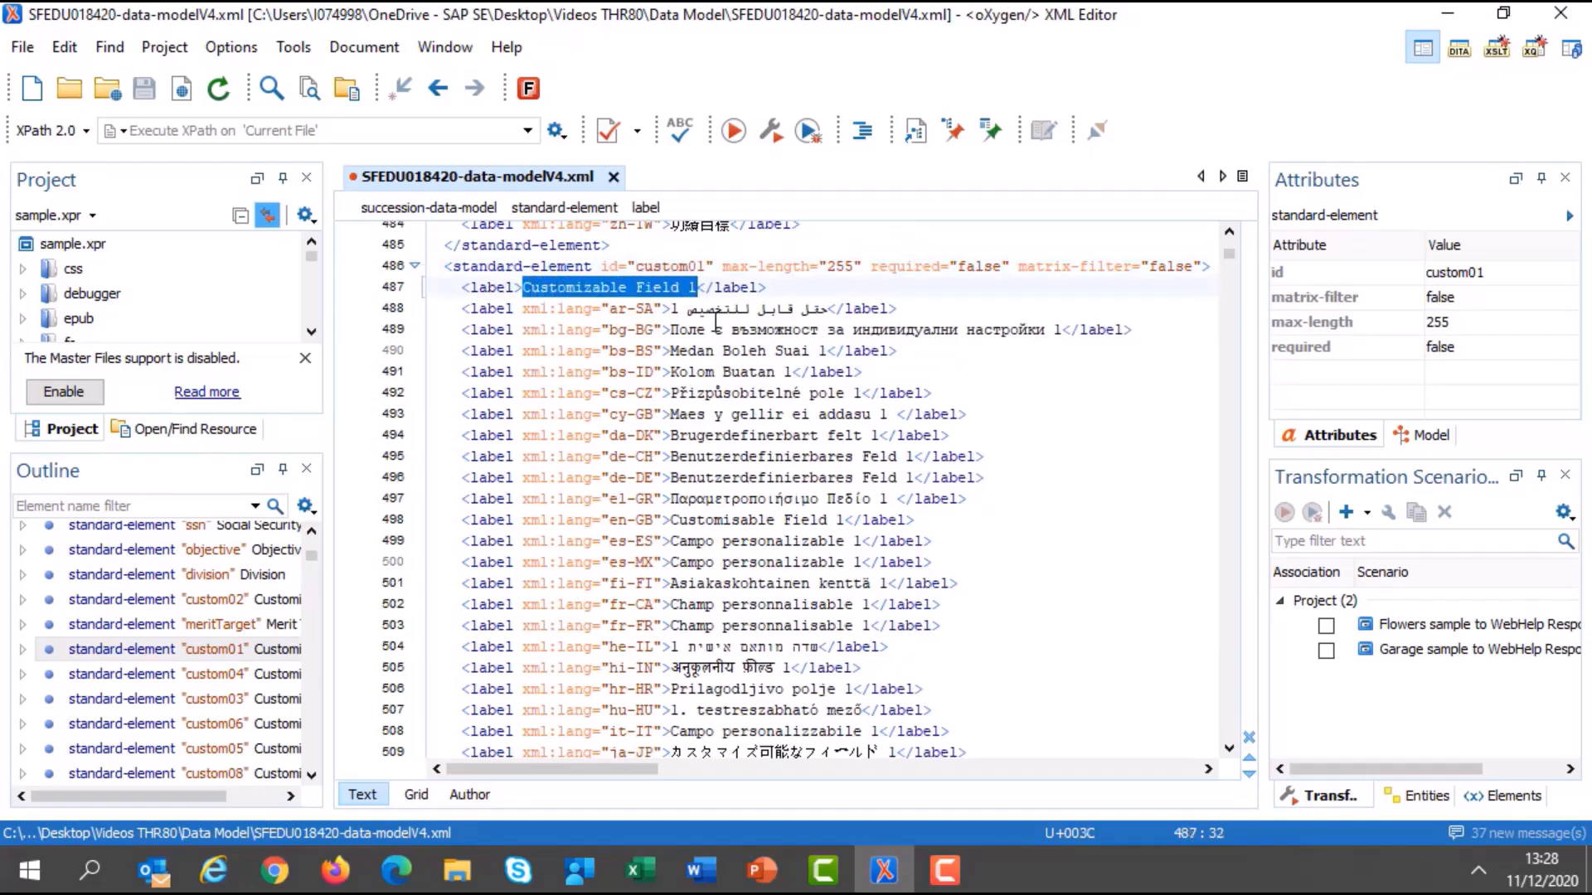
{"action": "type", "text": "Region"}
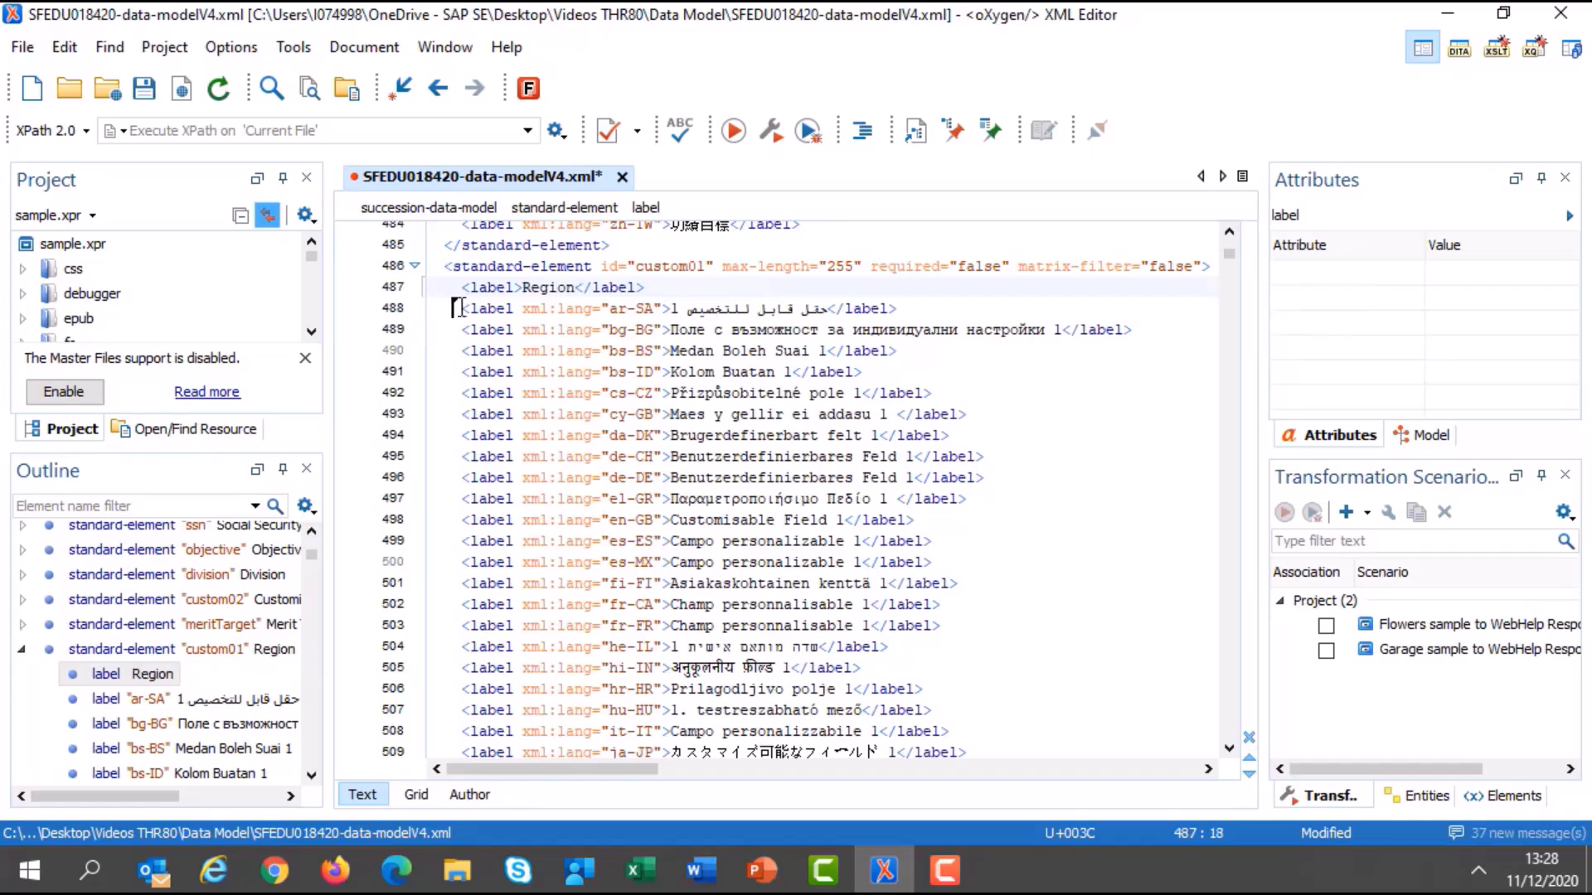
Delete all the translated labels of the custom01 element and remove the leftover blank line.
{"action": "left_click_drag", "start_coordinate": [458, 309], "coordinate": [834, 622]}
{"action": "key", "text": "Delete"}
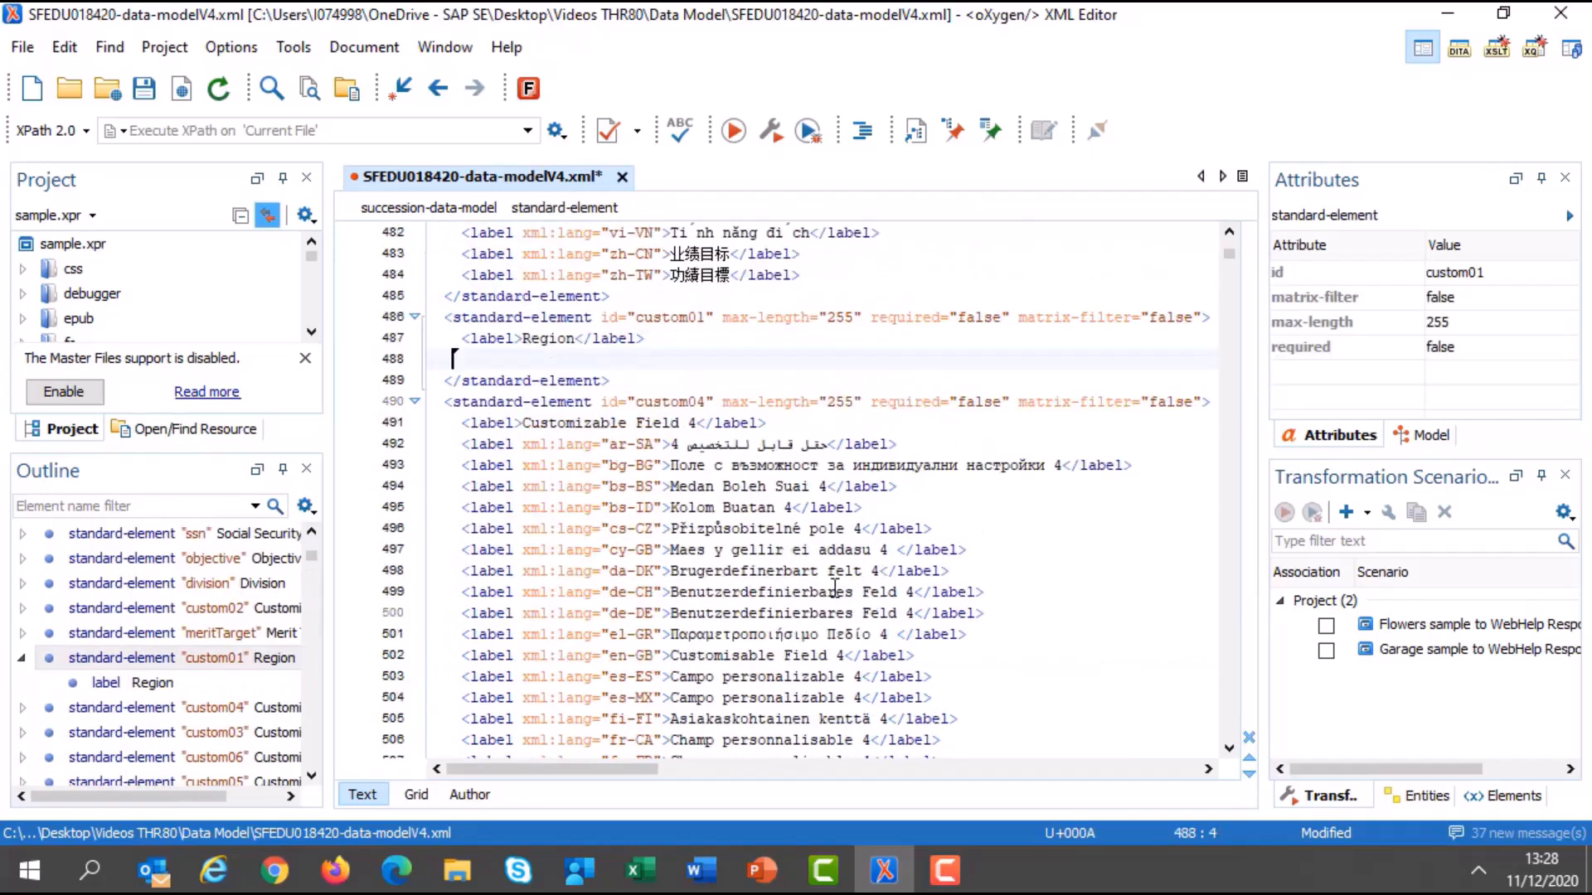
{"action": "key", "text": "BackSpace"}
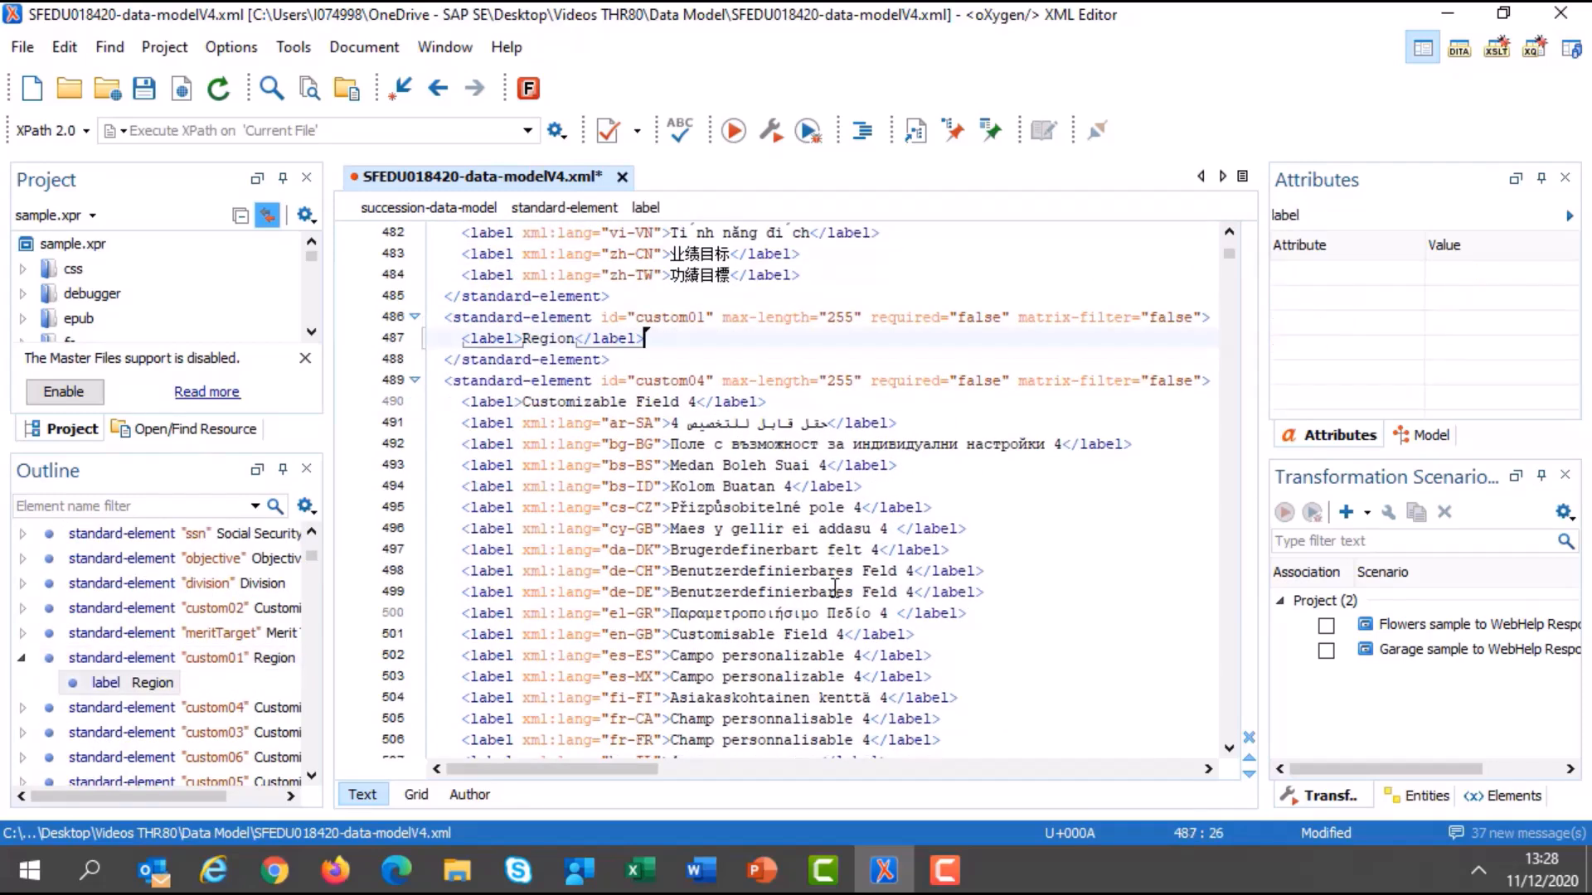
Save the data model as a new version named SFEDU018420-data-modelV5.xml in the Data Model folder.
{"action": "left_click", "coordinate": [25, 49]}
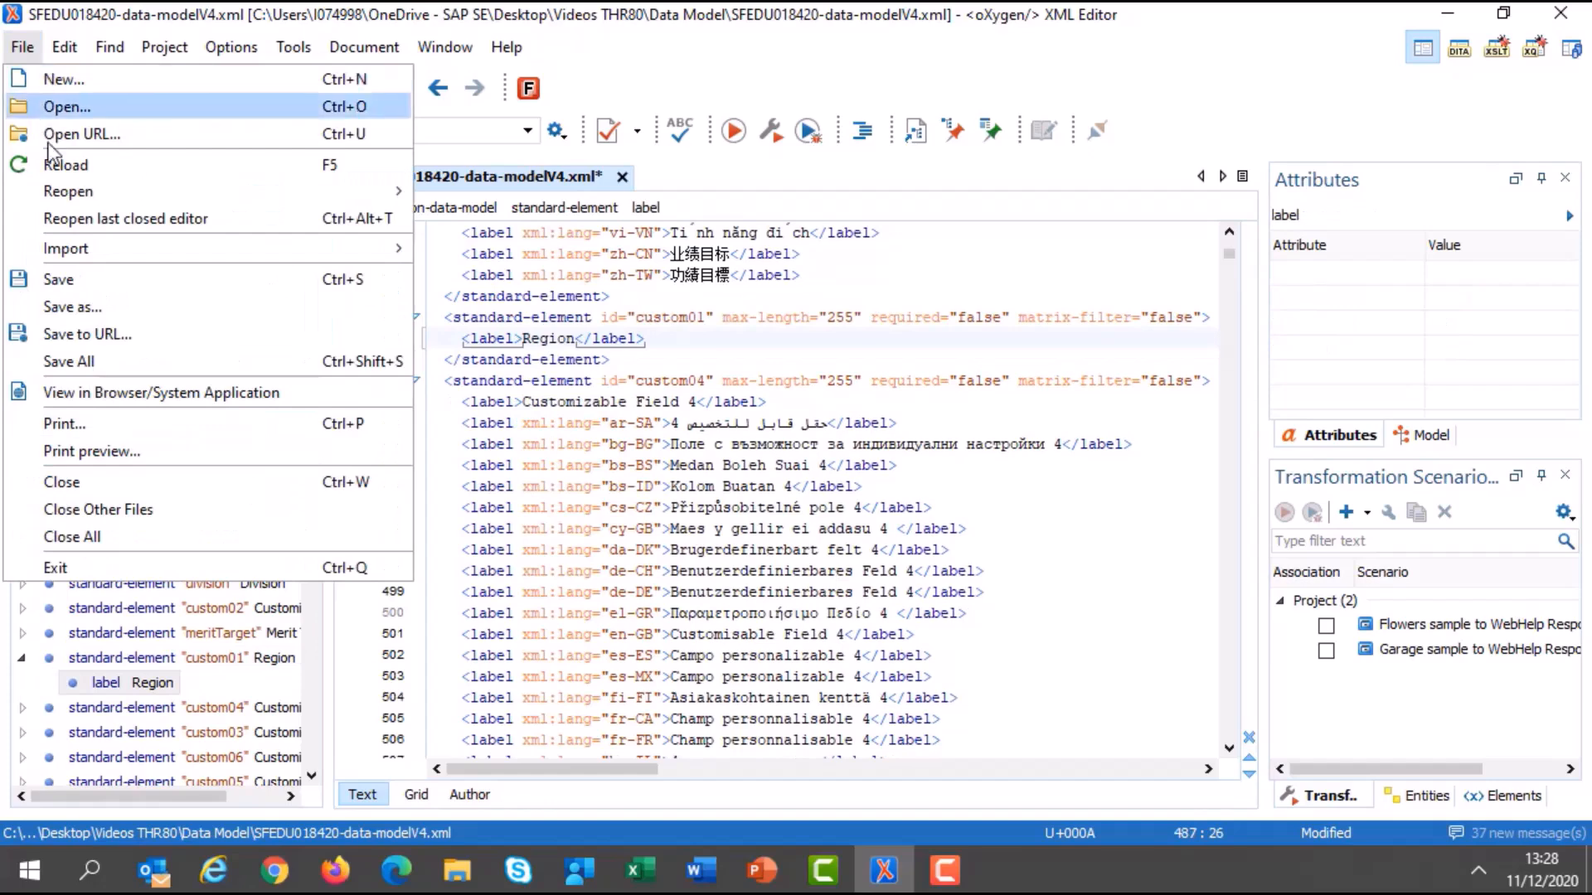
{"action": "left_click", "coordinate": [73, 307]}
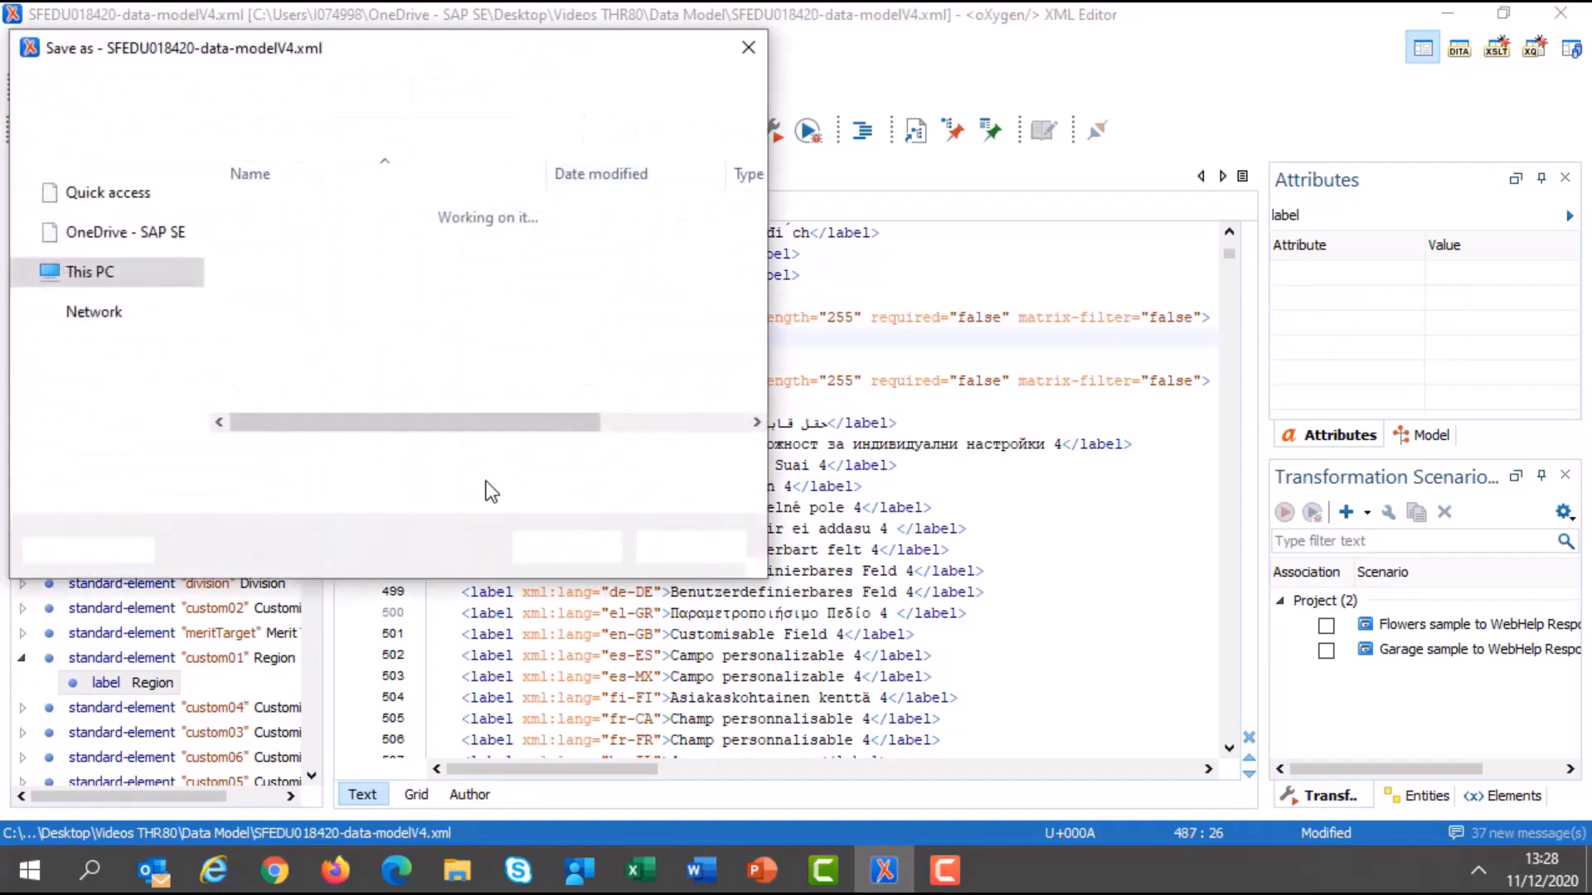
{"action": "left_click_drag", "start_coordinate": [352, 460], "coordinate": [359, 459]}
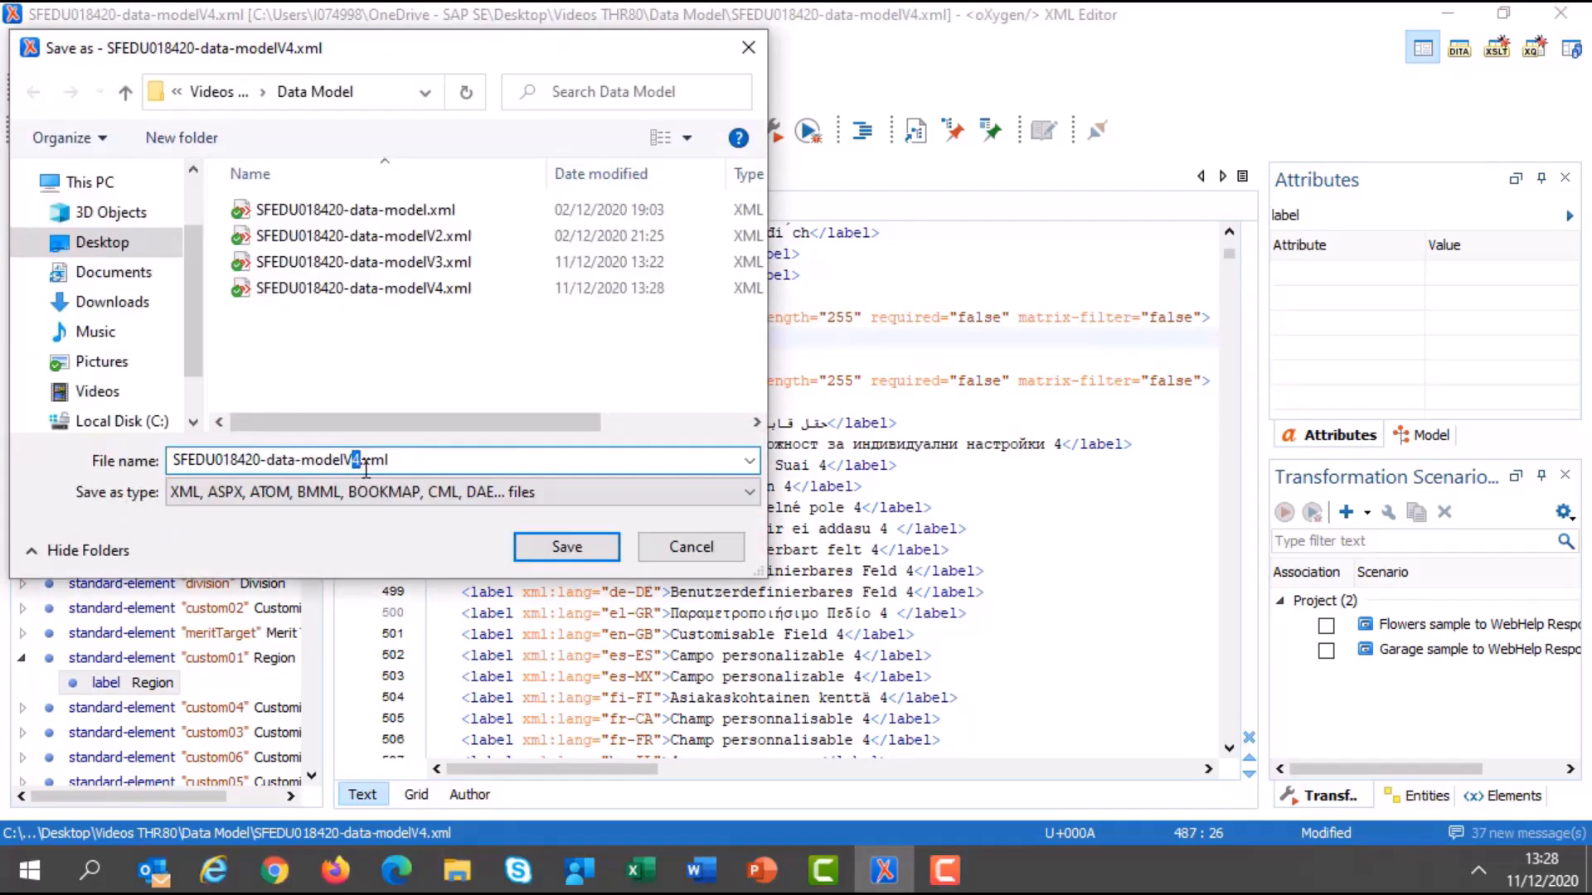
{"action": "type", "text": "5"}
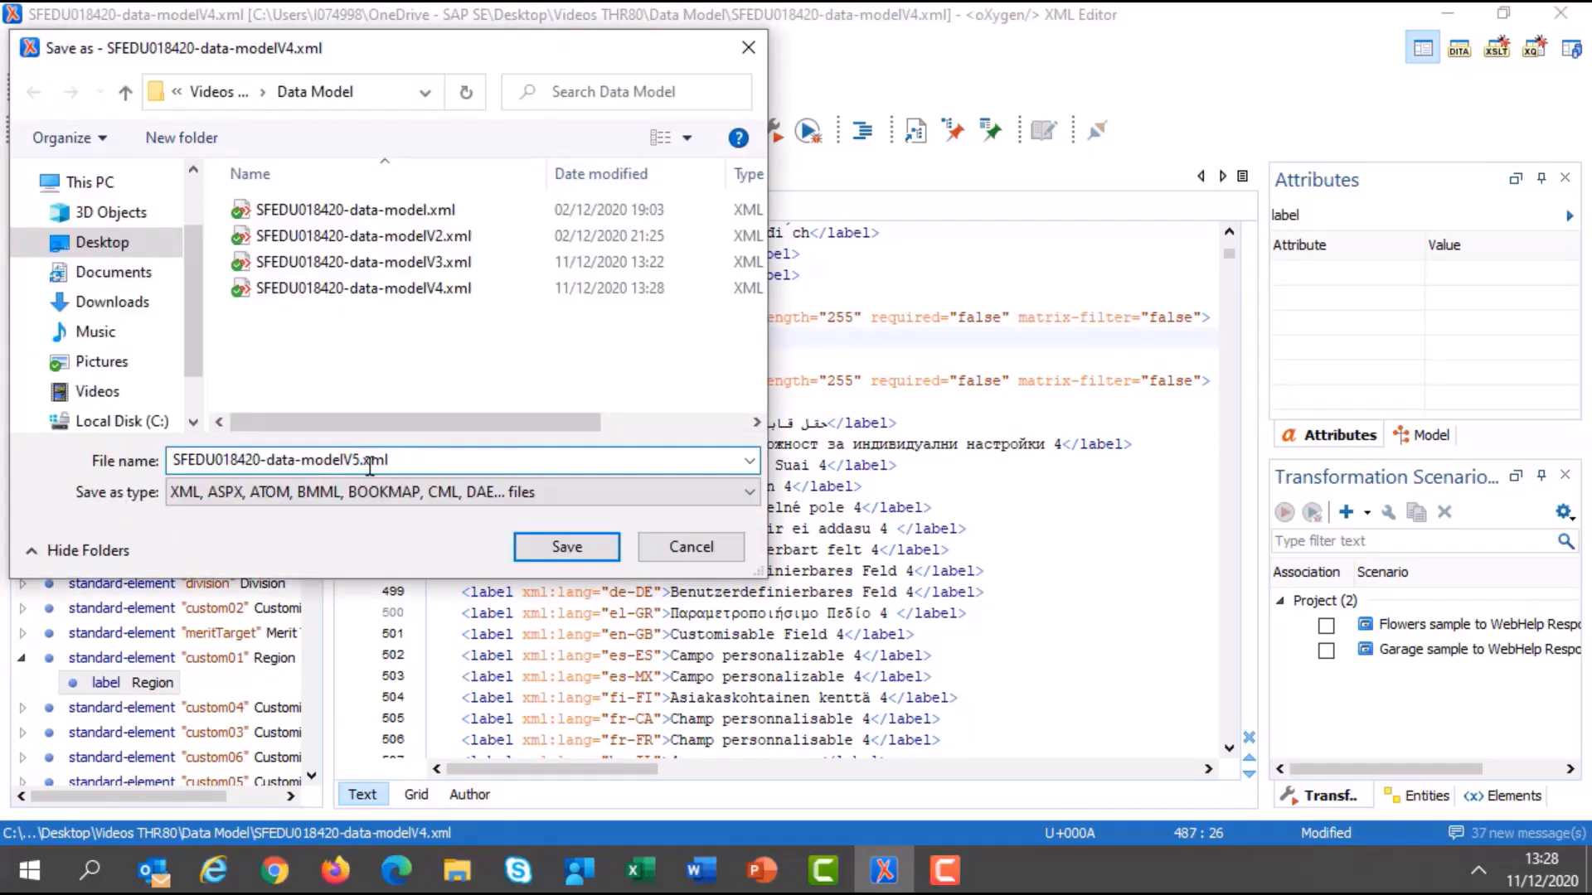
{"action": "left_click", "coordinate": [568, 547]}
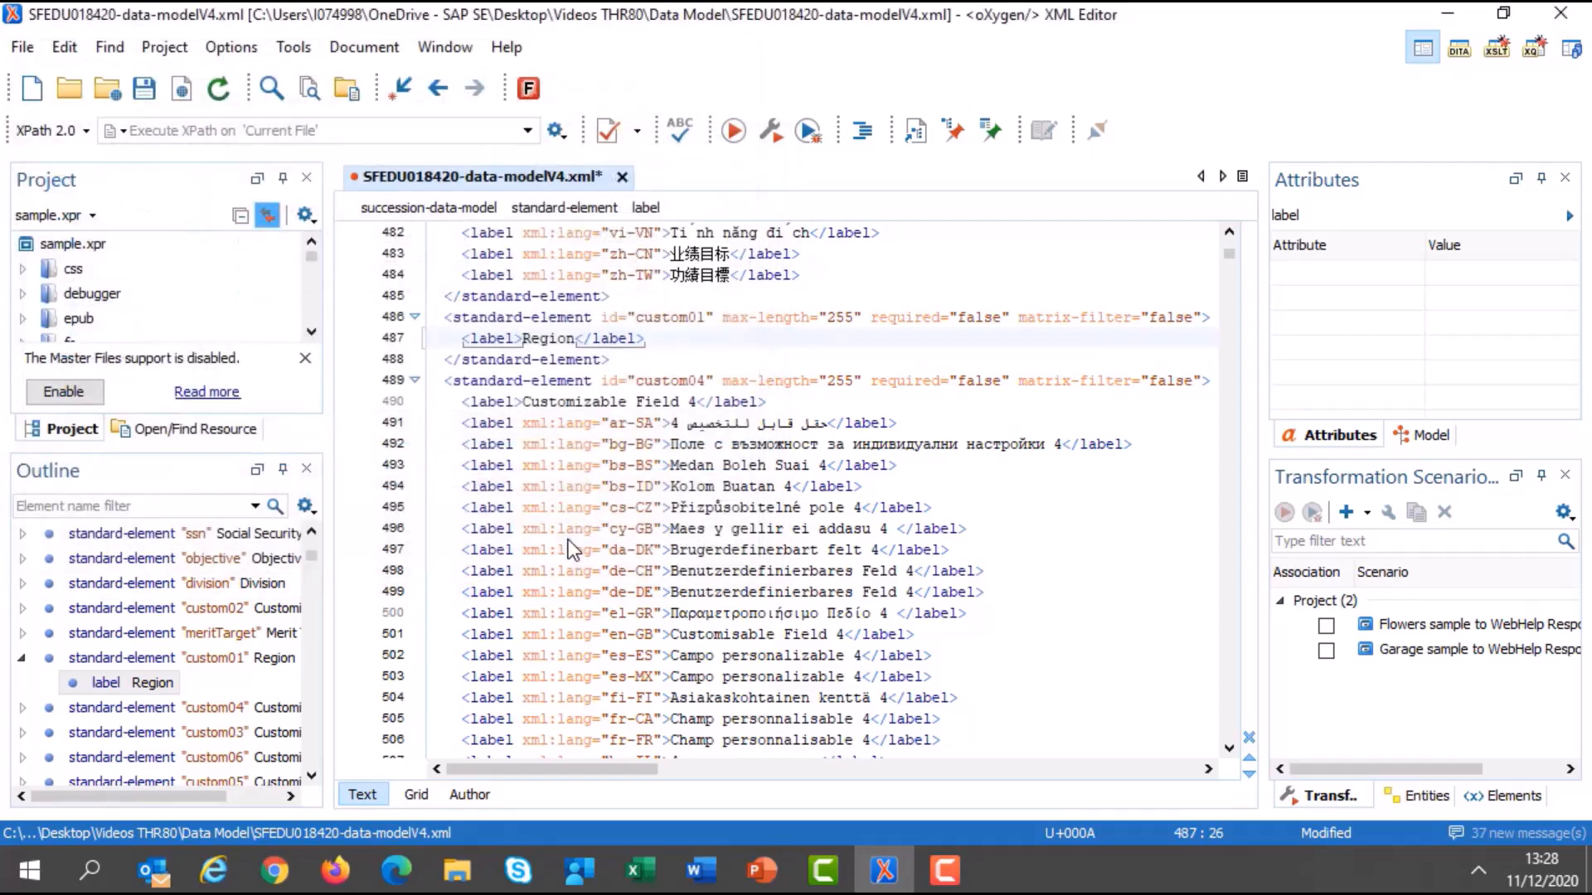
Switch to SuccessFactors Provisioning and import SFEDU018420-data-modelV5.xml as the data model, with a comment starting "Custom01 to".
{"action": "left_click", "coordinate": [214, 870]}
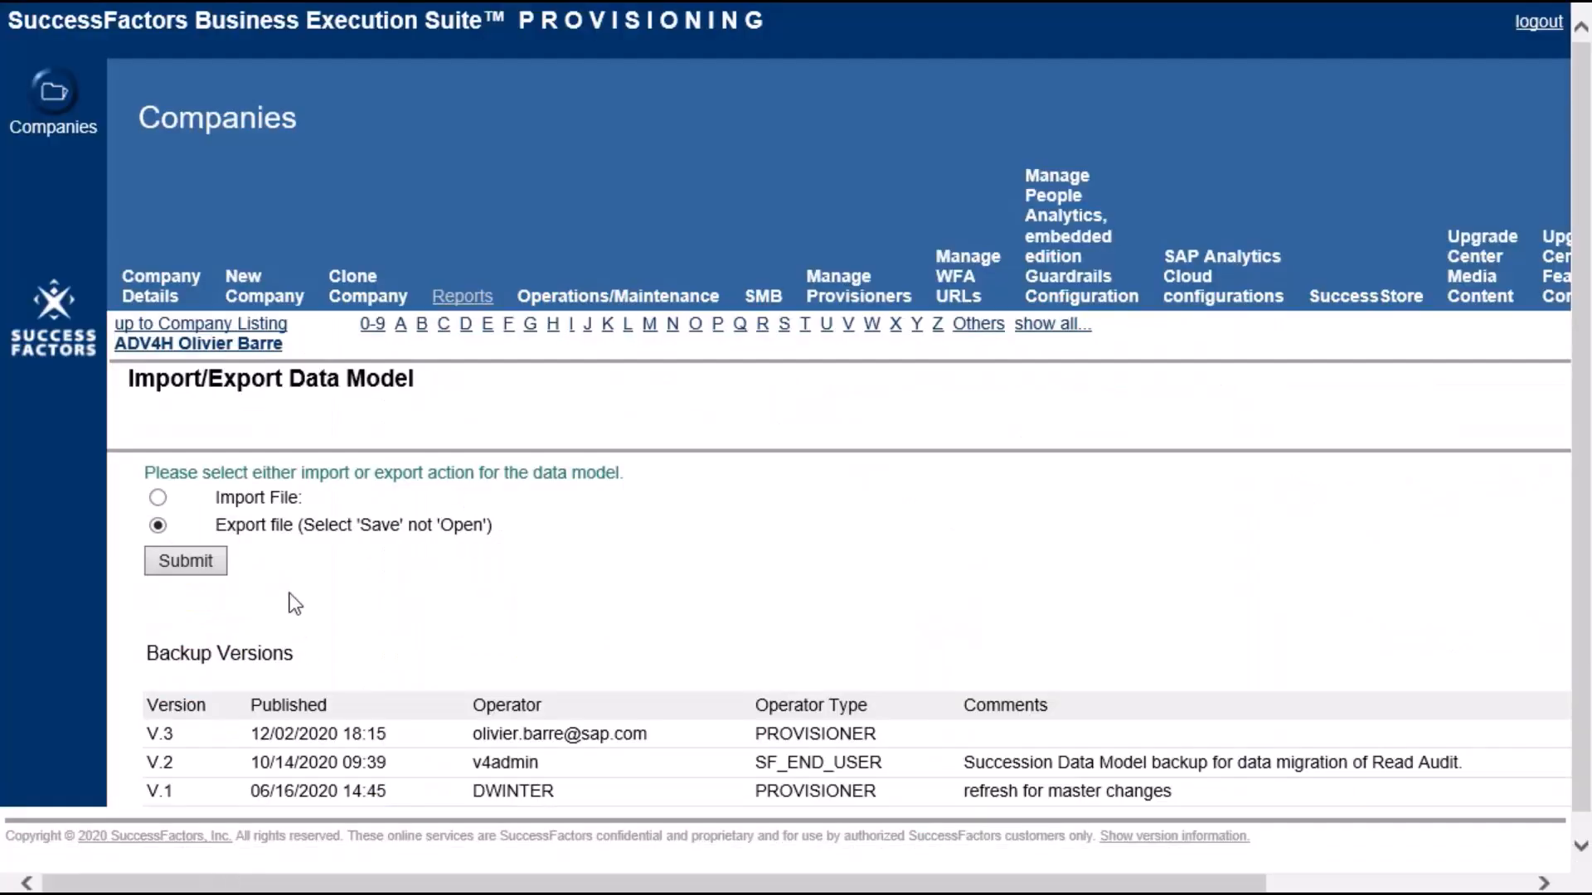
{"action": "left_click", "coordinate": [157, 498]}
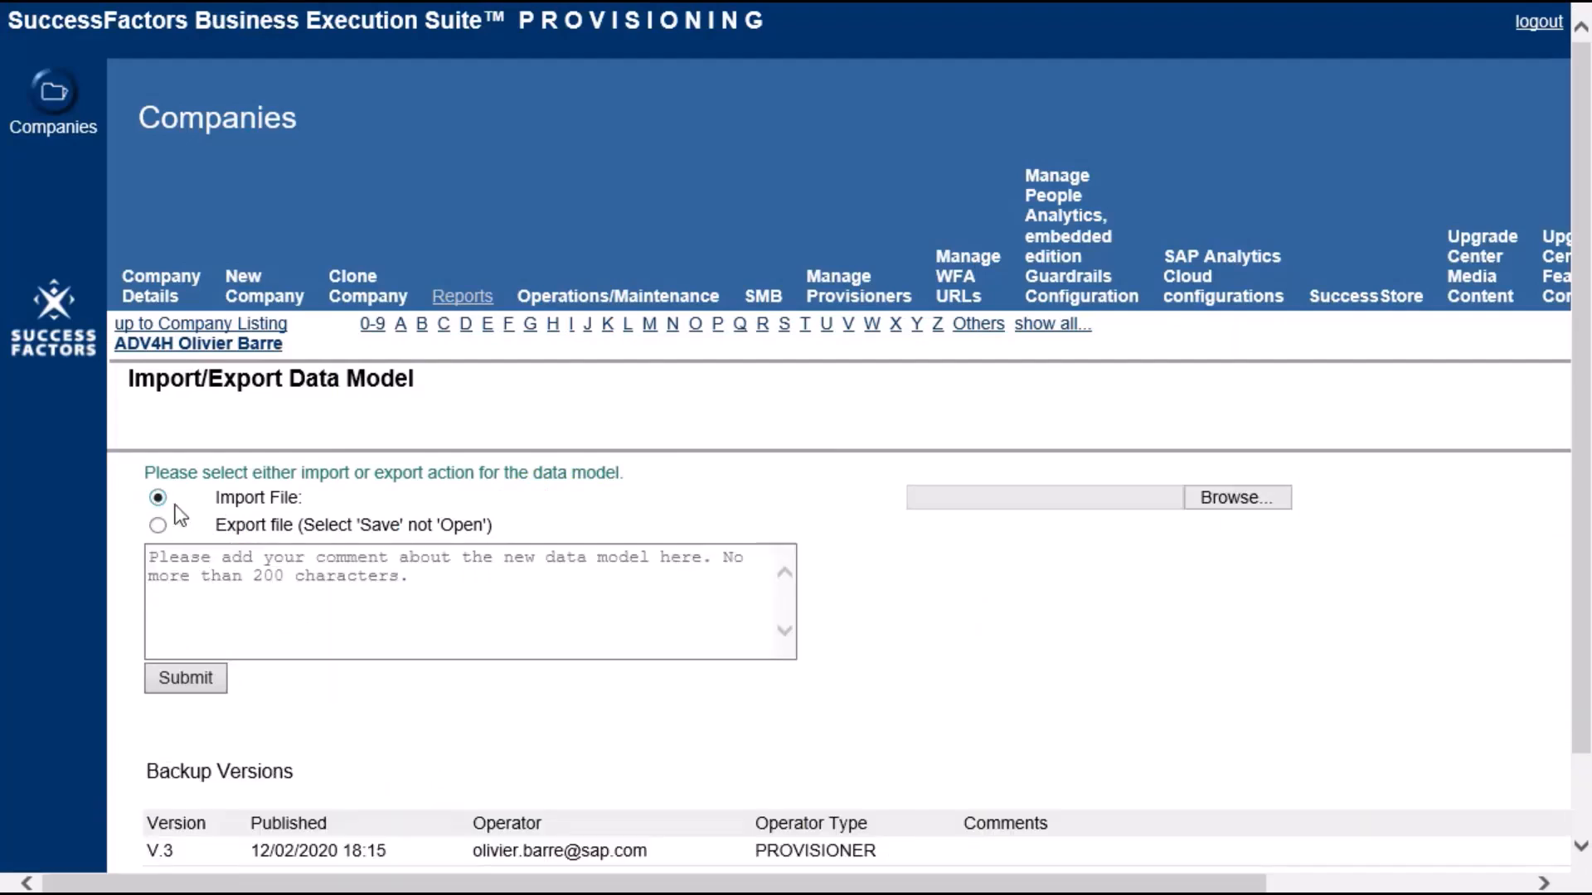
{"action": "left_click", "coordinate": [1239, 499]}
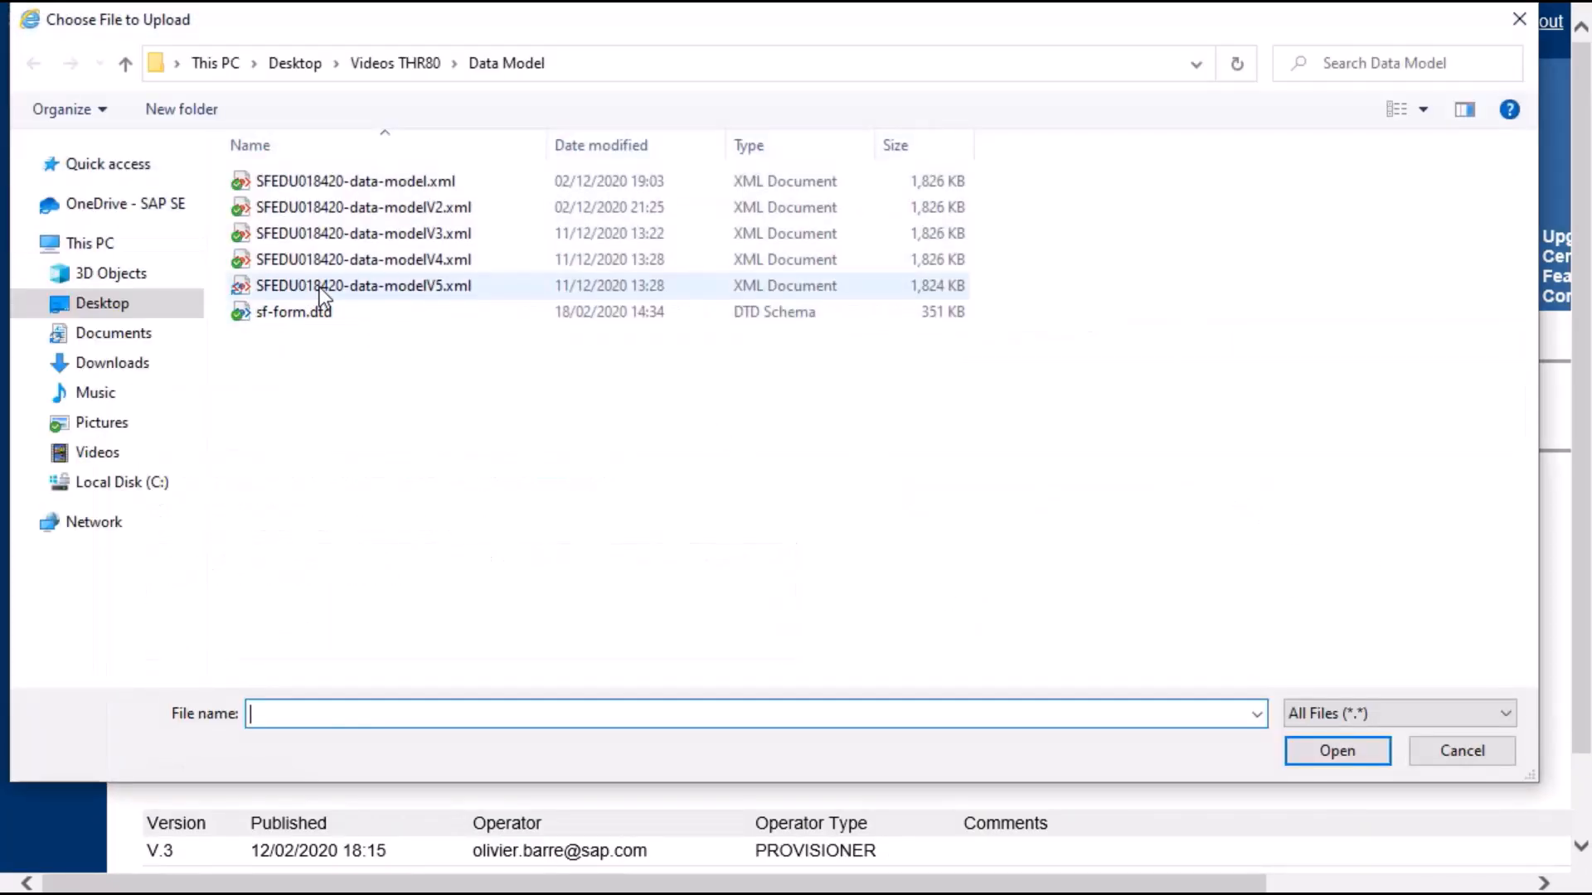
{"action": "left_click", "coordinate": [320, 287]}
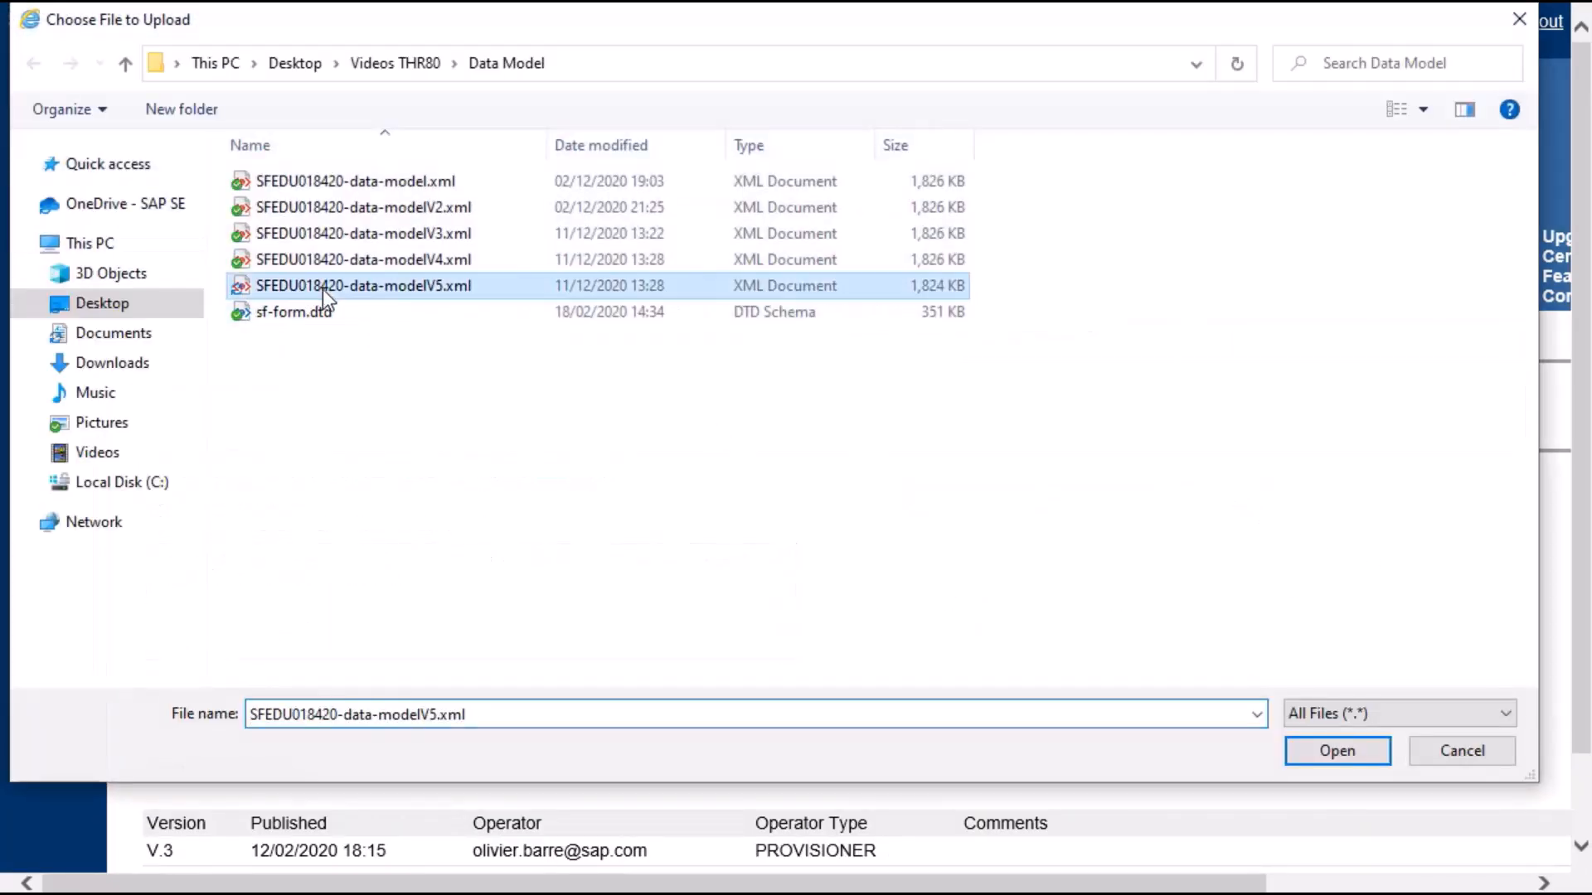
{"action": "left_click", "coordinate": [1331, 756]}
{"action": "left_click", "coordinate": [360, 580]}
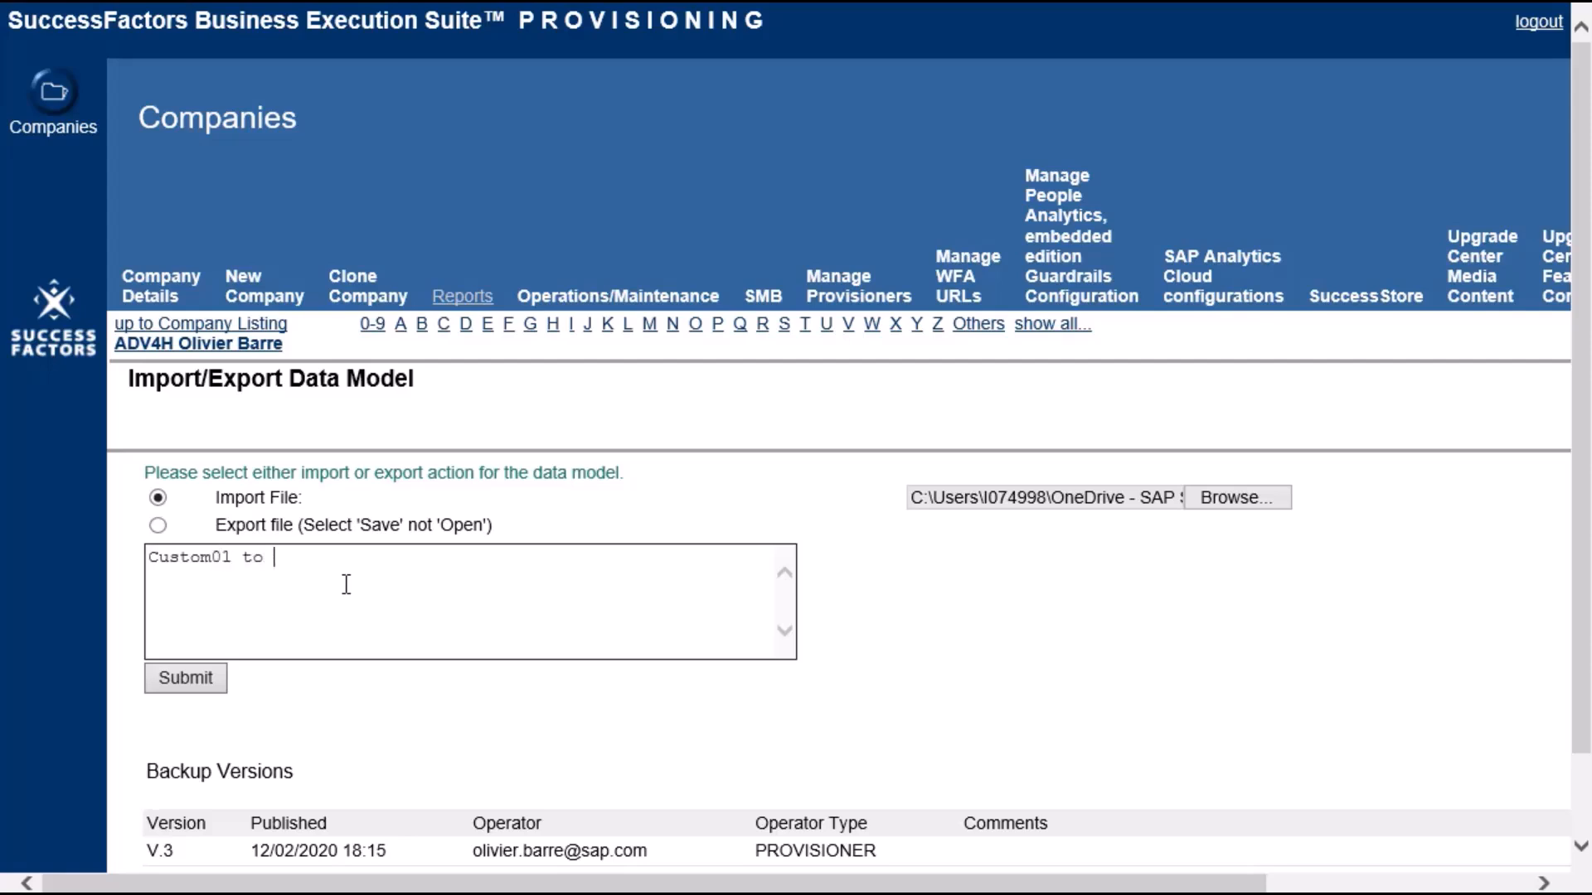
{"action": "left_click", "coordinate": [185, 676]}
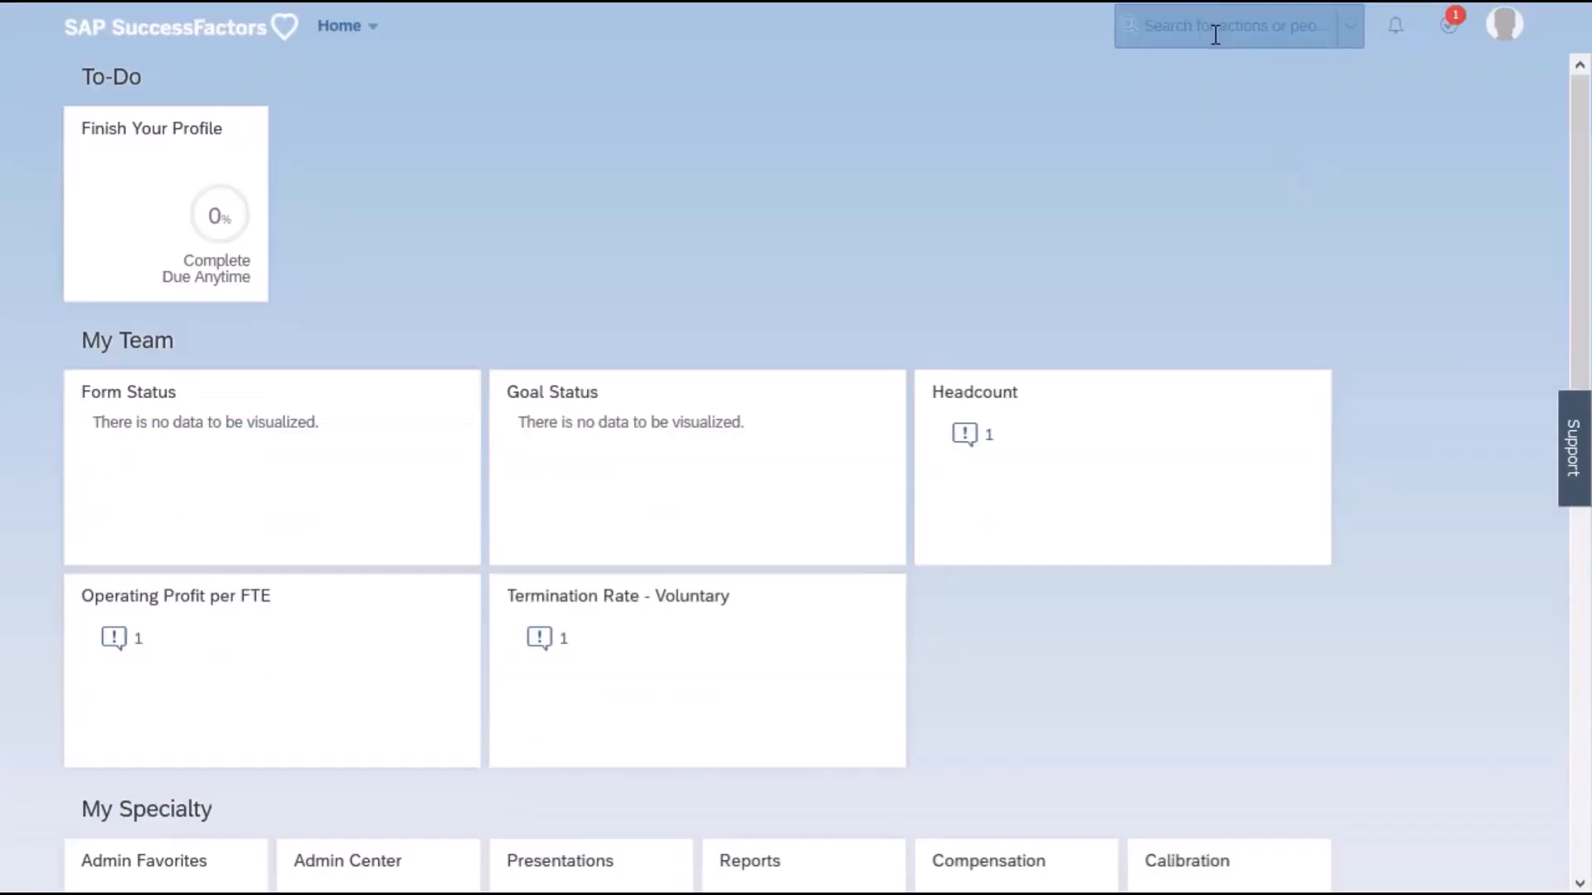
Search the SuccessFactors actions for "configure p" and open Configure People Profile.
{"action": "left_click", "coordinate": [1214, 34]}
{"action": "type", "text": "con"}
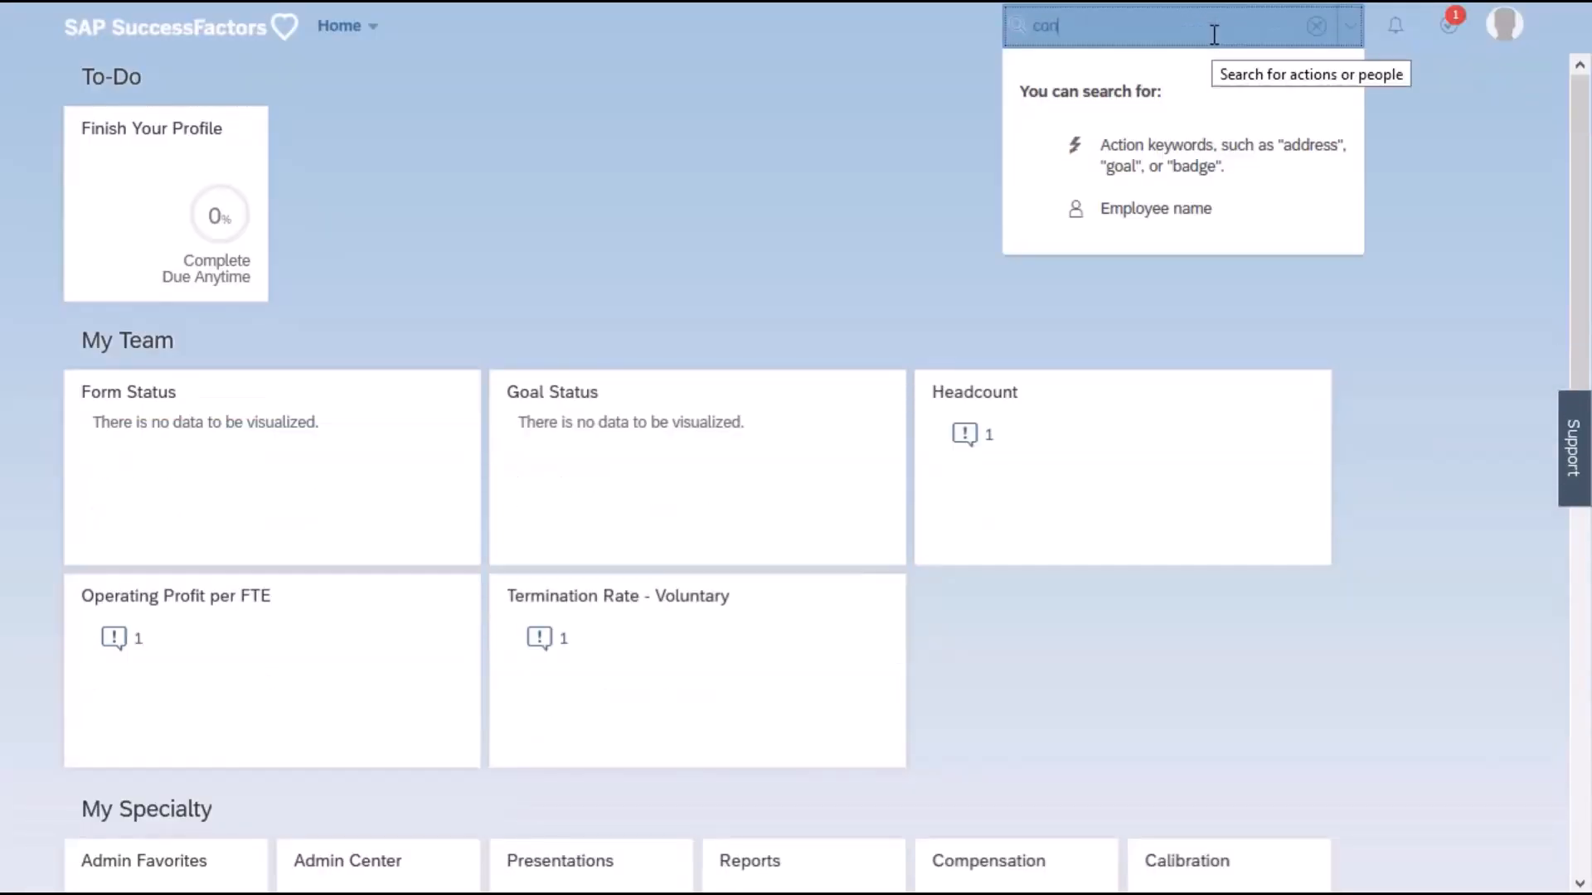
{"action": "type", "text": "figu"}
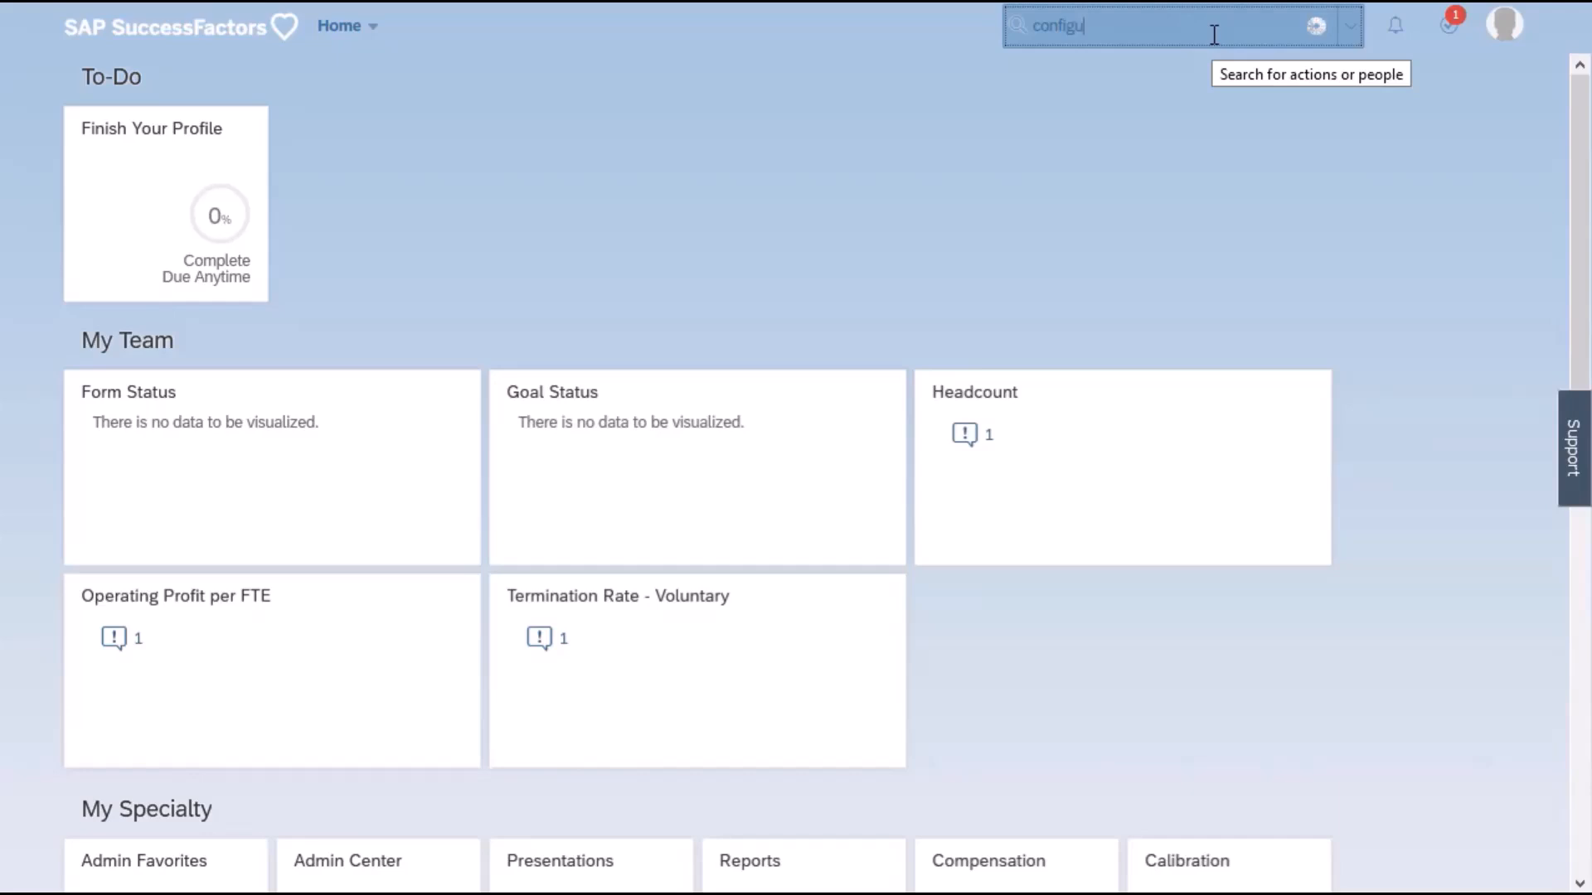
{"action": "type", "text": "re p"}
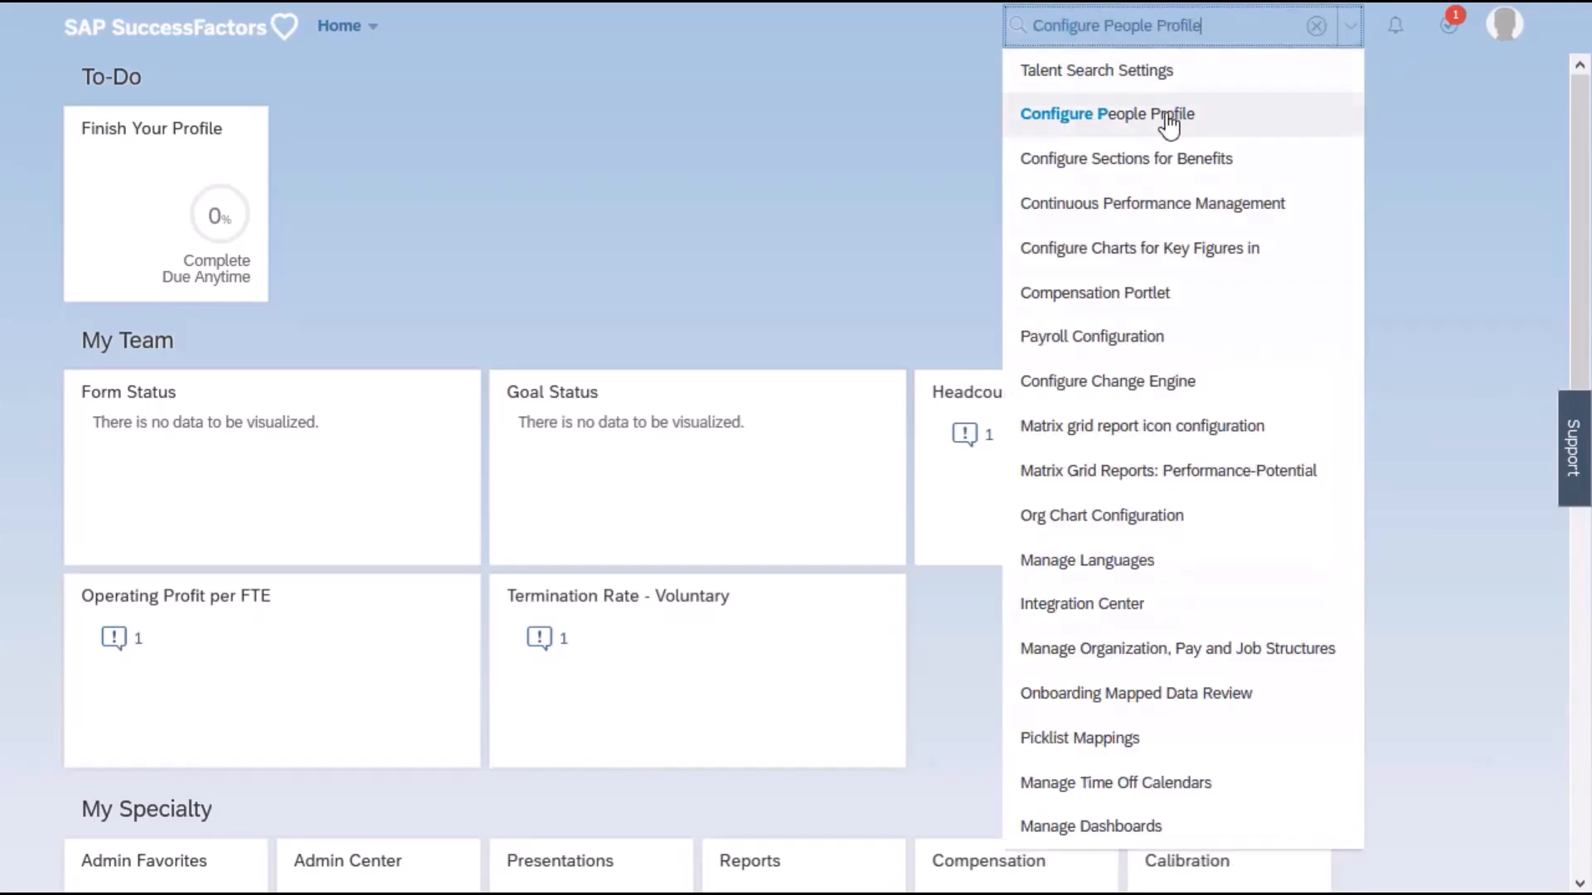
{"action": "left_click", "coordinate": [1177, 114]}
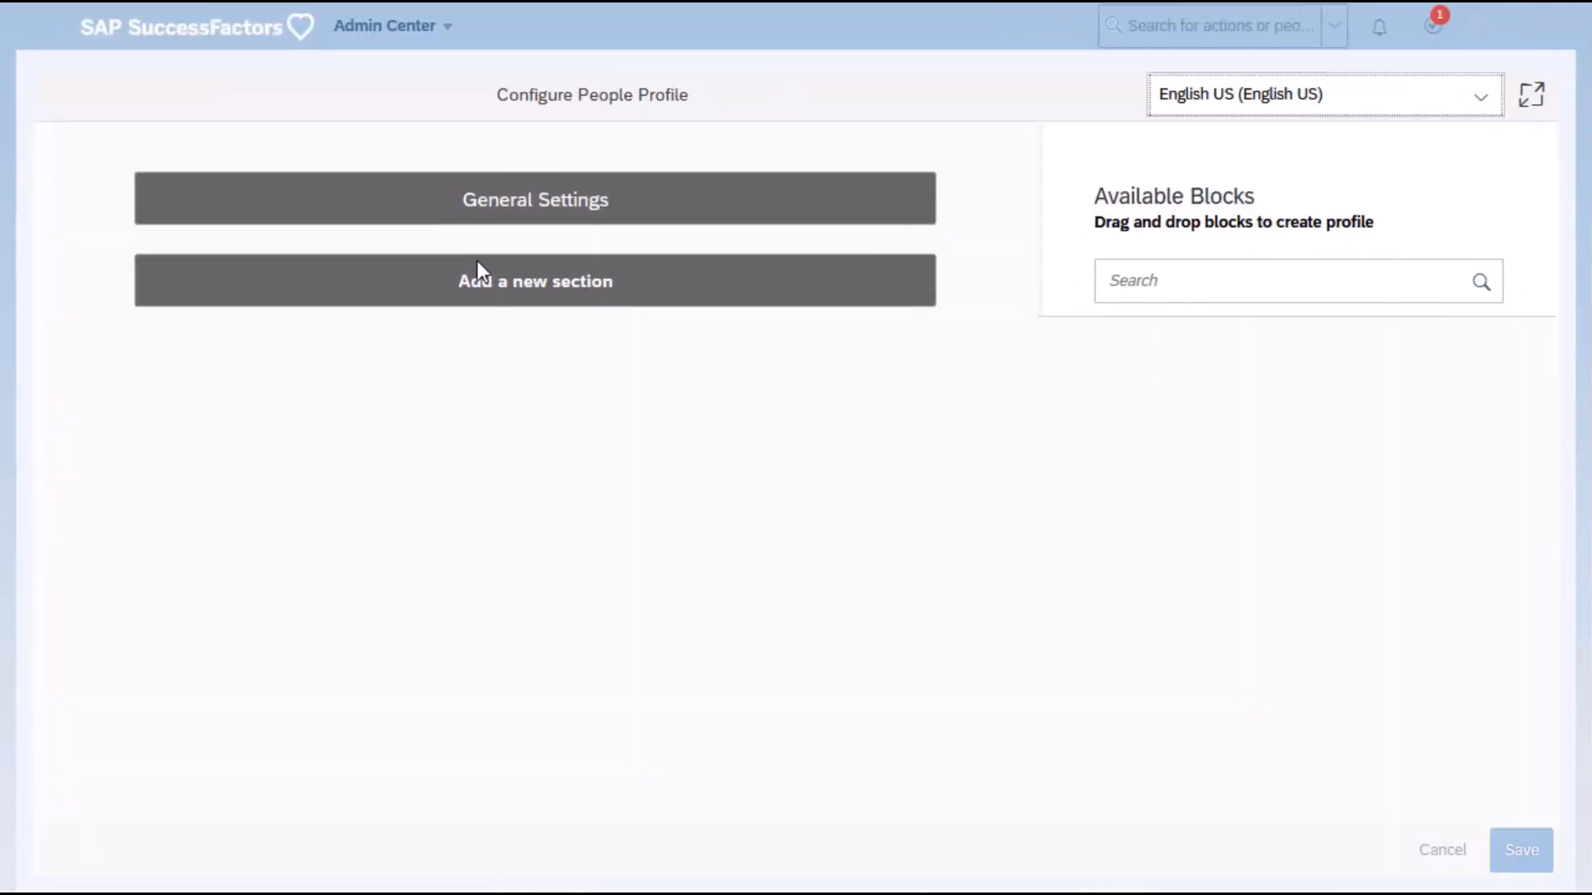
Add the Region user field to the Employee Information block in the Talent Profile section.
{"action": "scroll", "coordinate": [511, 314], "scroll_direction": "down", "scroll_amount": 10}
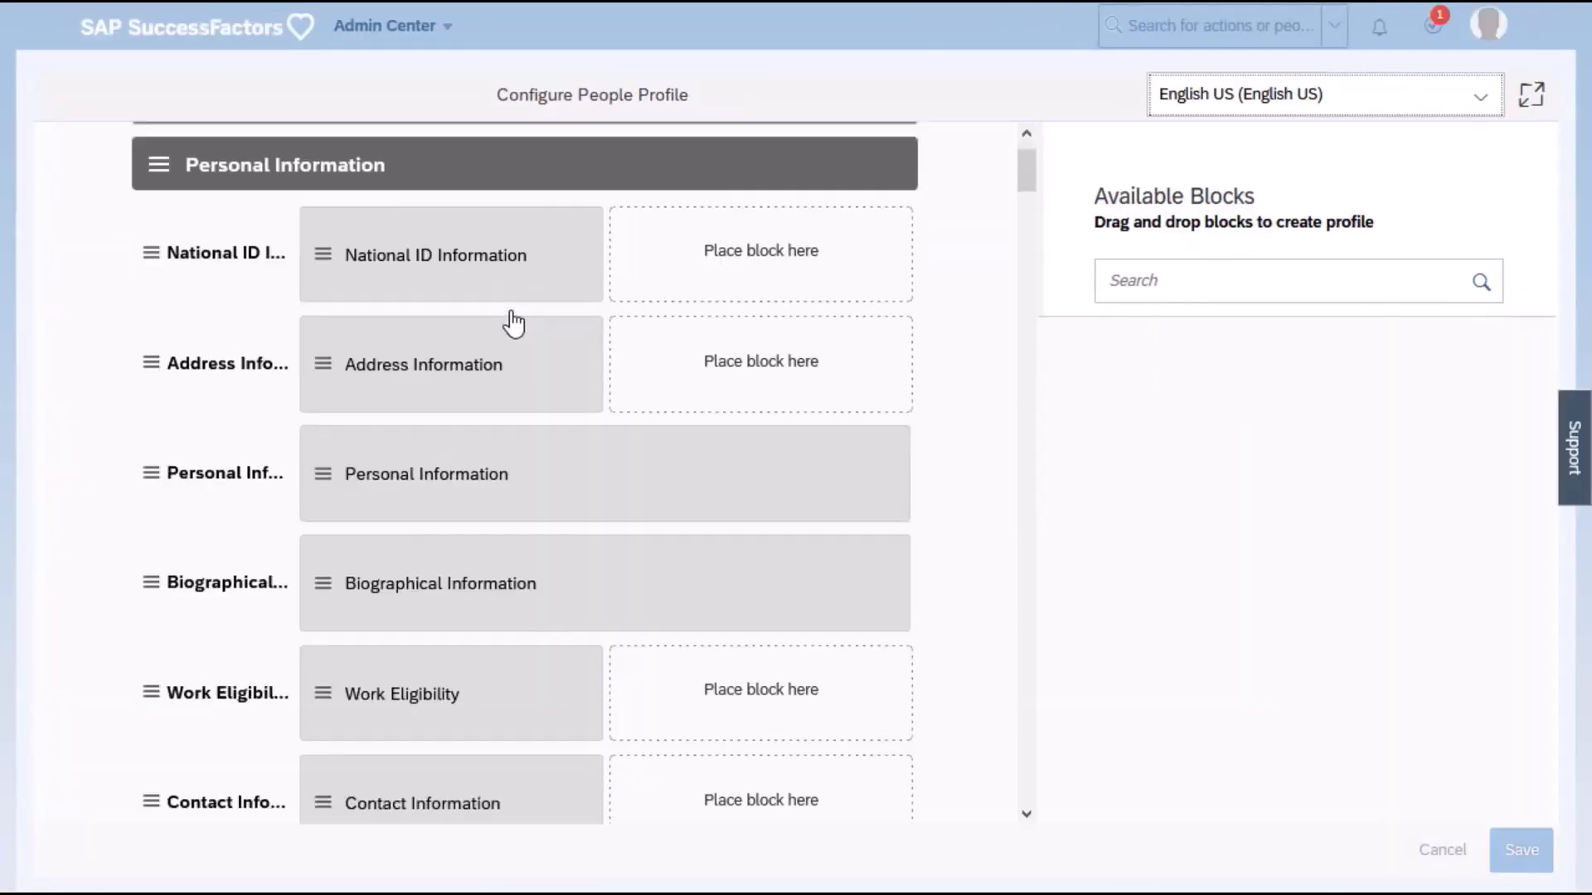
{"action": "scroll", "coordinate": [511, 313], "scroll_direction": "down", "scroll_amount": 10}
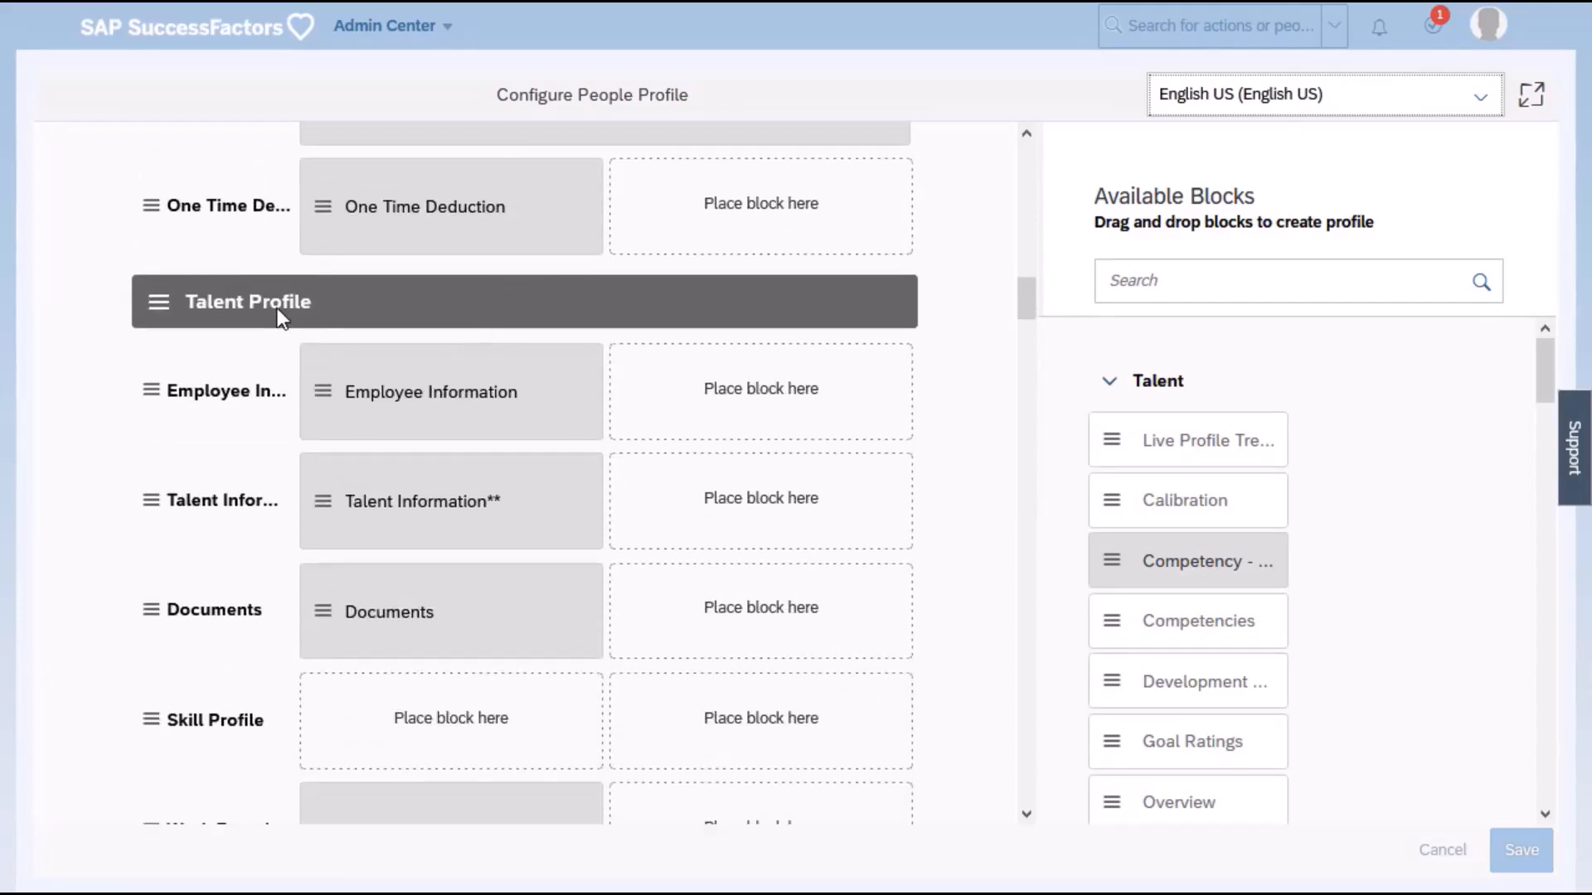
{"action": "left_click", "coordinate": [406, 395]}
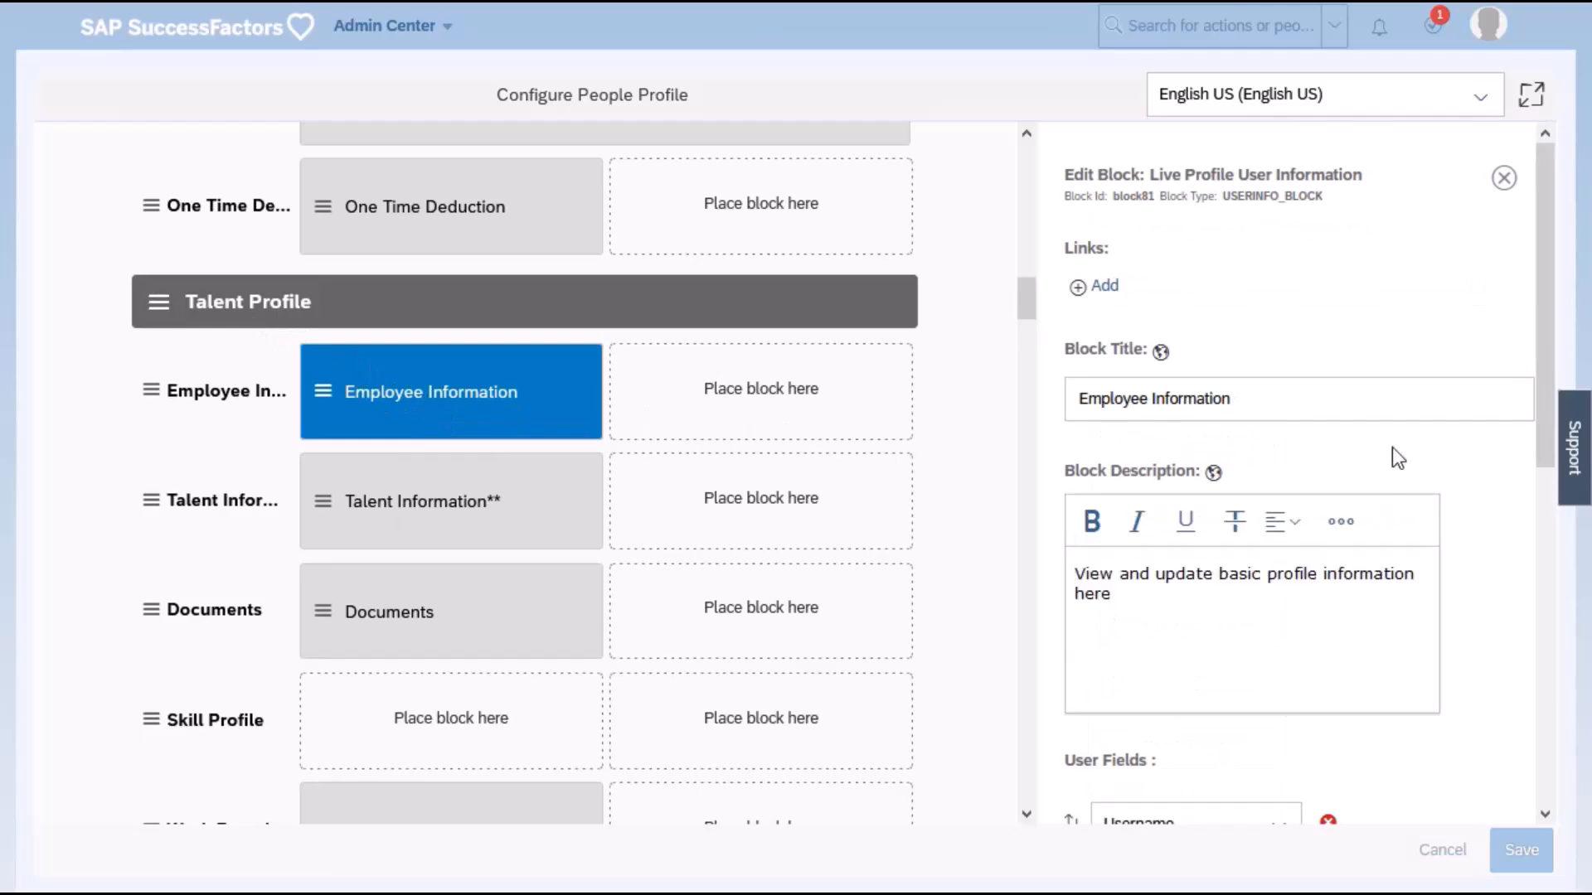
{"action": "scroll", "coordinate": [1489, 496], "scroll_direction": "down", "scroll_amount": 8}
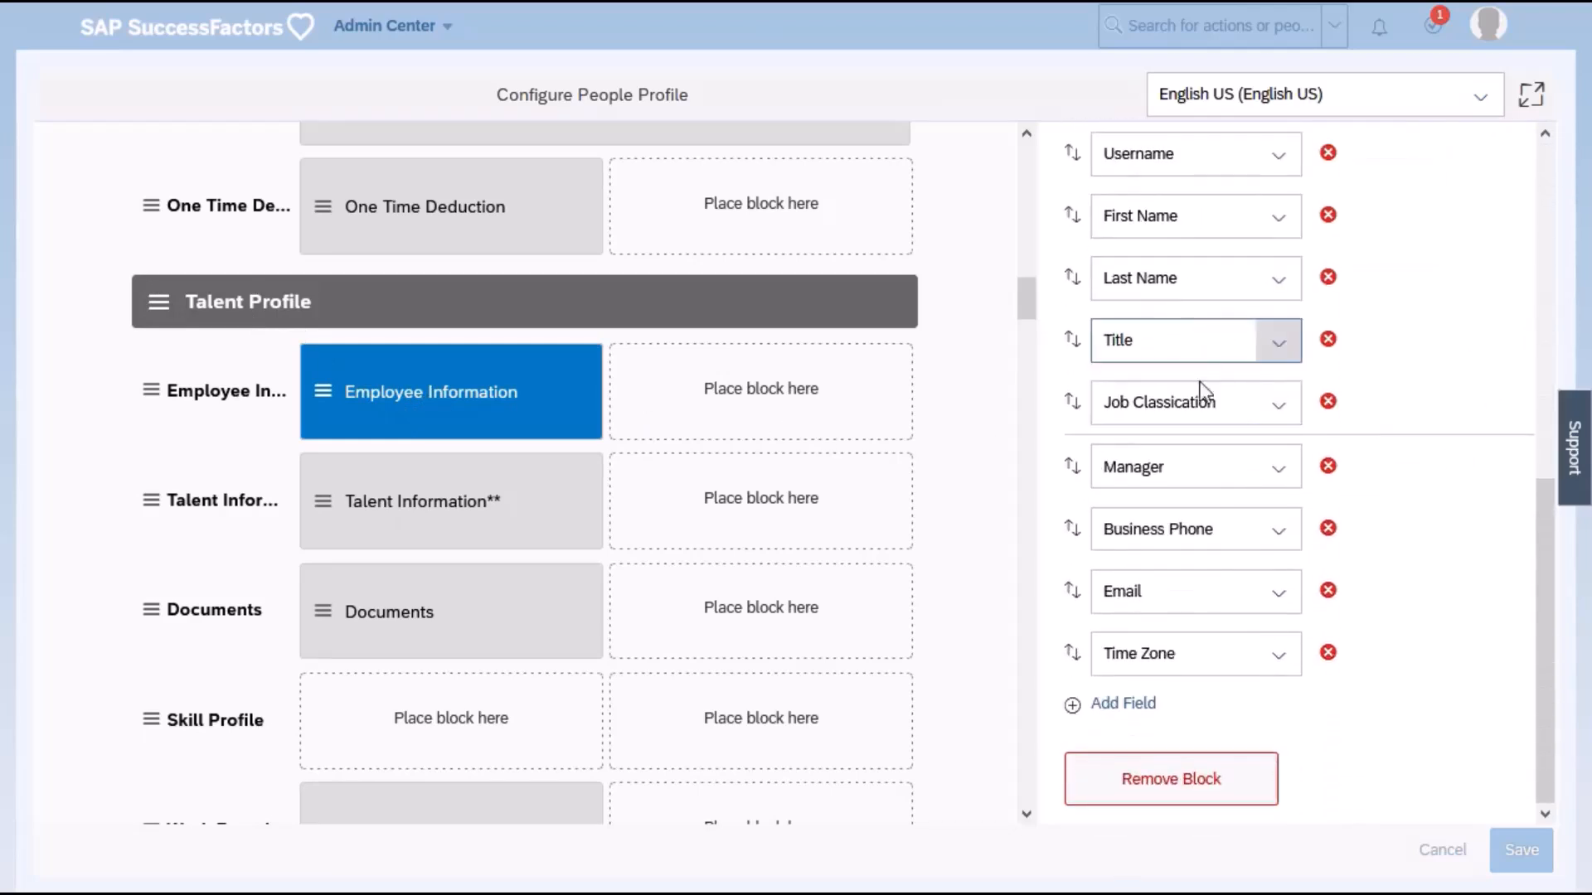
{"action": "left_click", "coordinate": [1115, 707]}
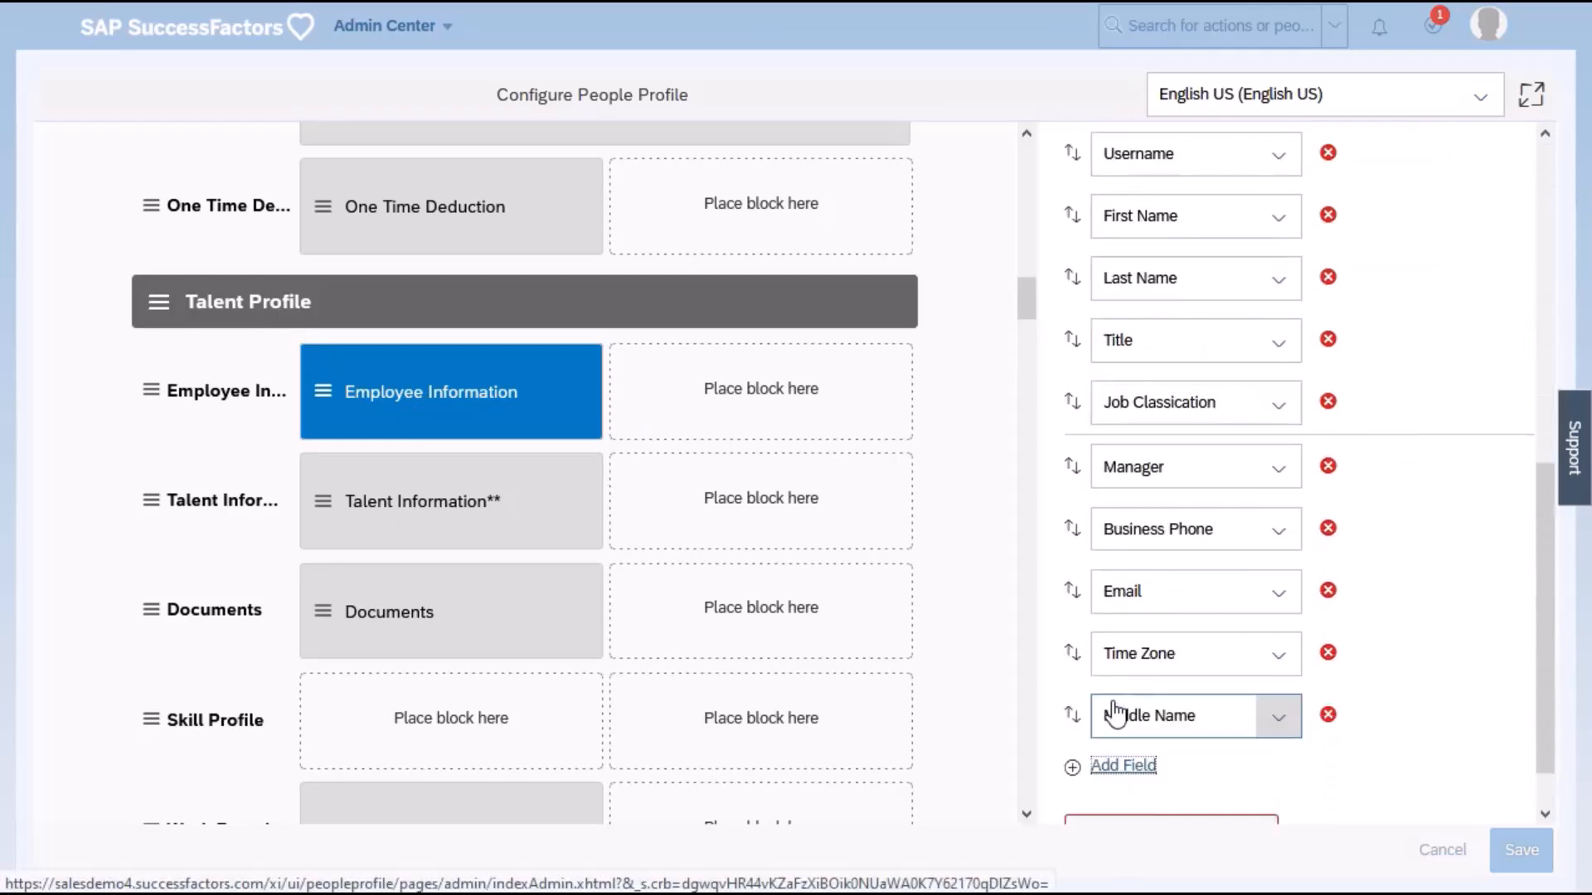
{"action": "left_click", "coordinate": [1277, 719]}
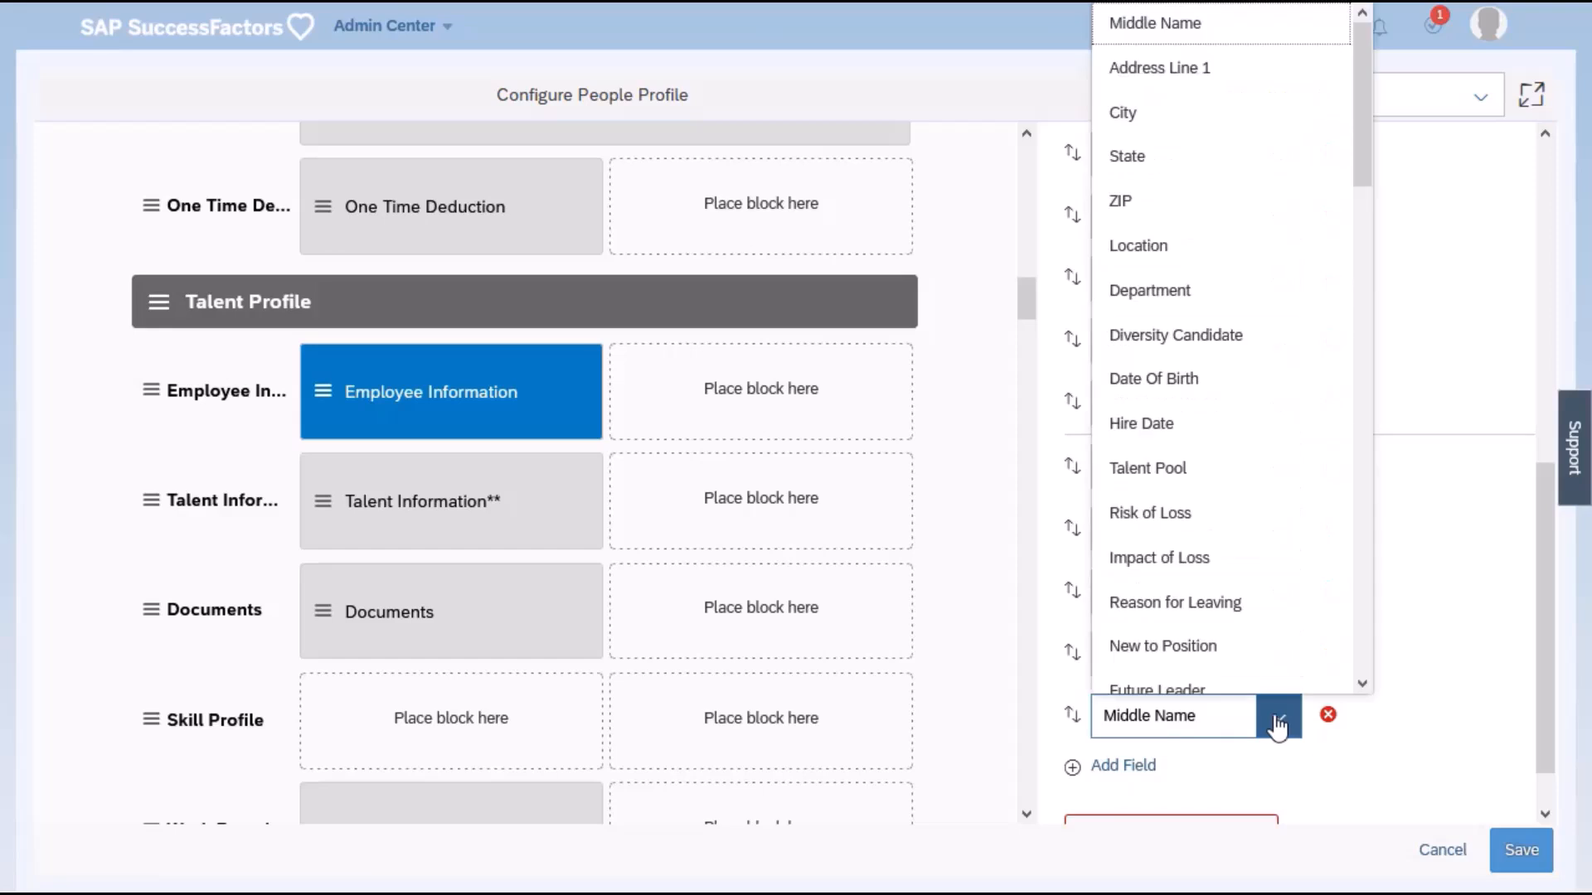
{"action": "key", "text": "r"}
{"action": "key", "text": "r"}
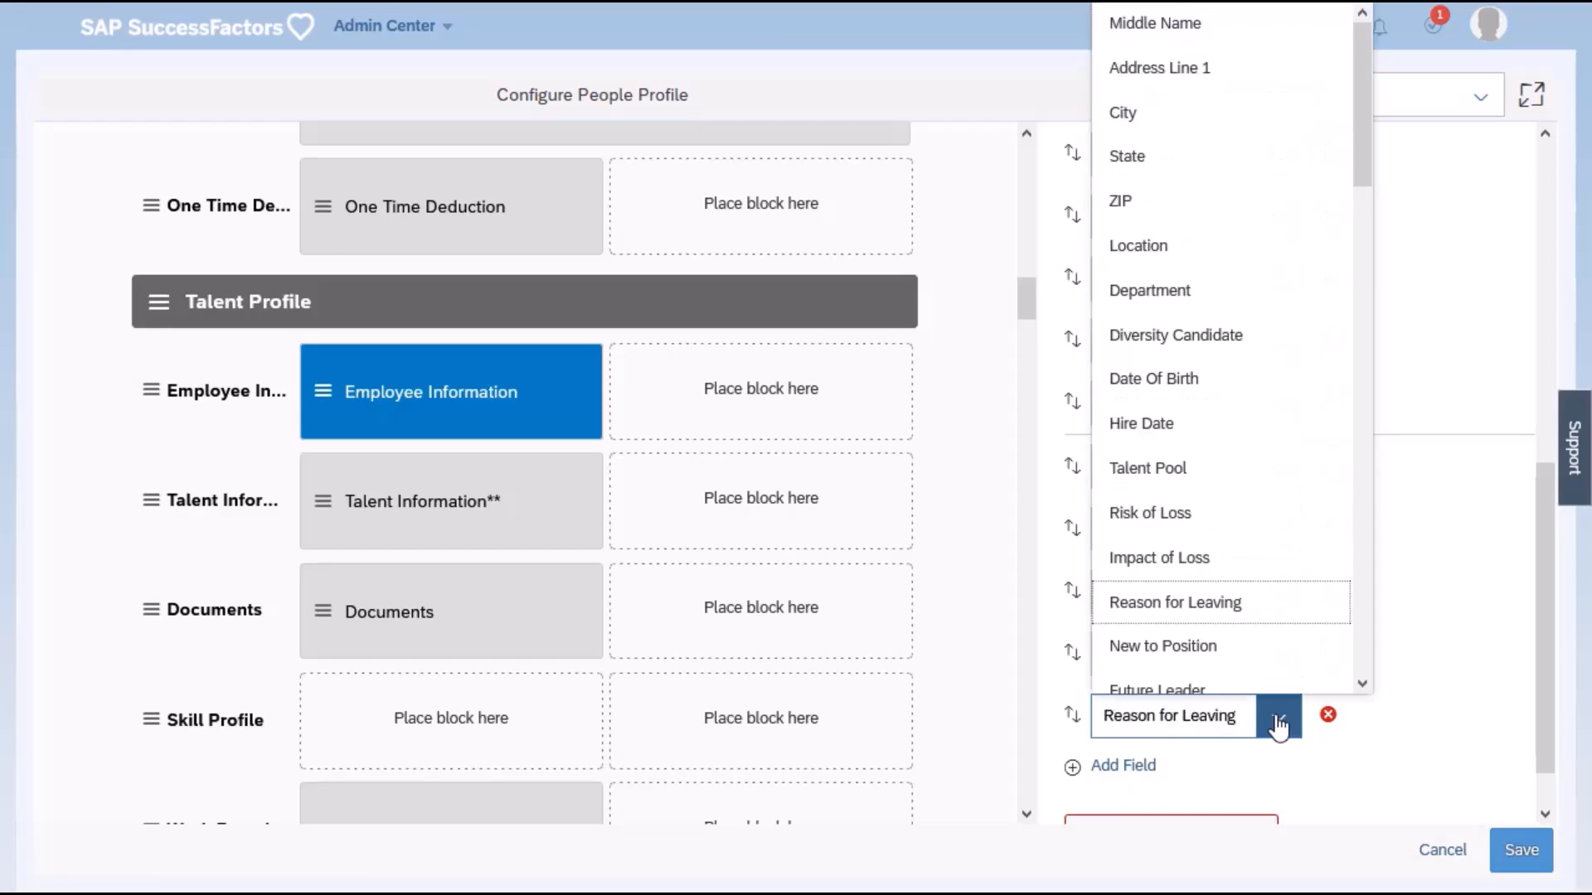
{"action": "key", "text": "r"}
{"action": "key", "text": "r"}
{"action": "left_click", "coordinate": [1279, 725]}
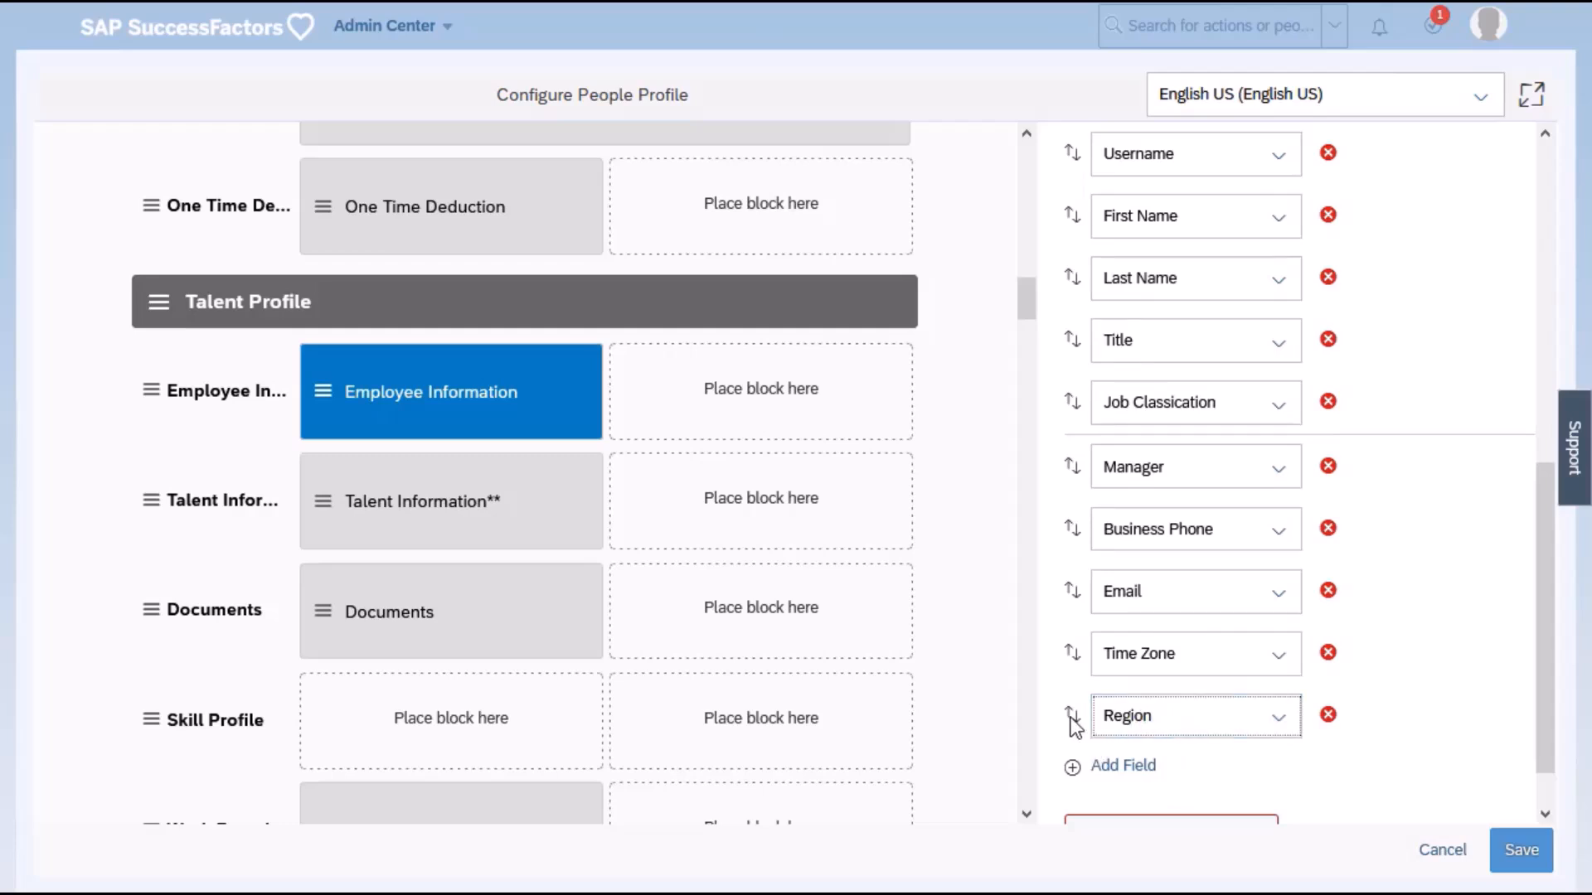
Move the Region field between Last Name and Title, and save the people profile configuration.
{"action": "left_click_drag", "start_coordinate": [1071, 715], "coordinate": [1103, 325]}
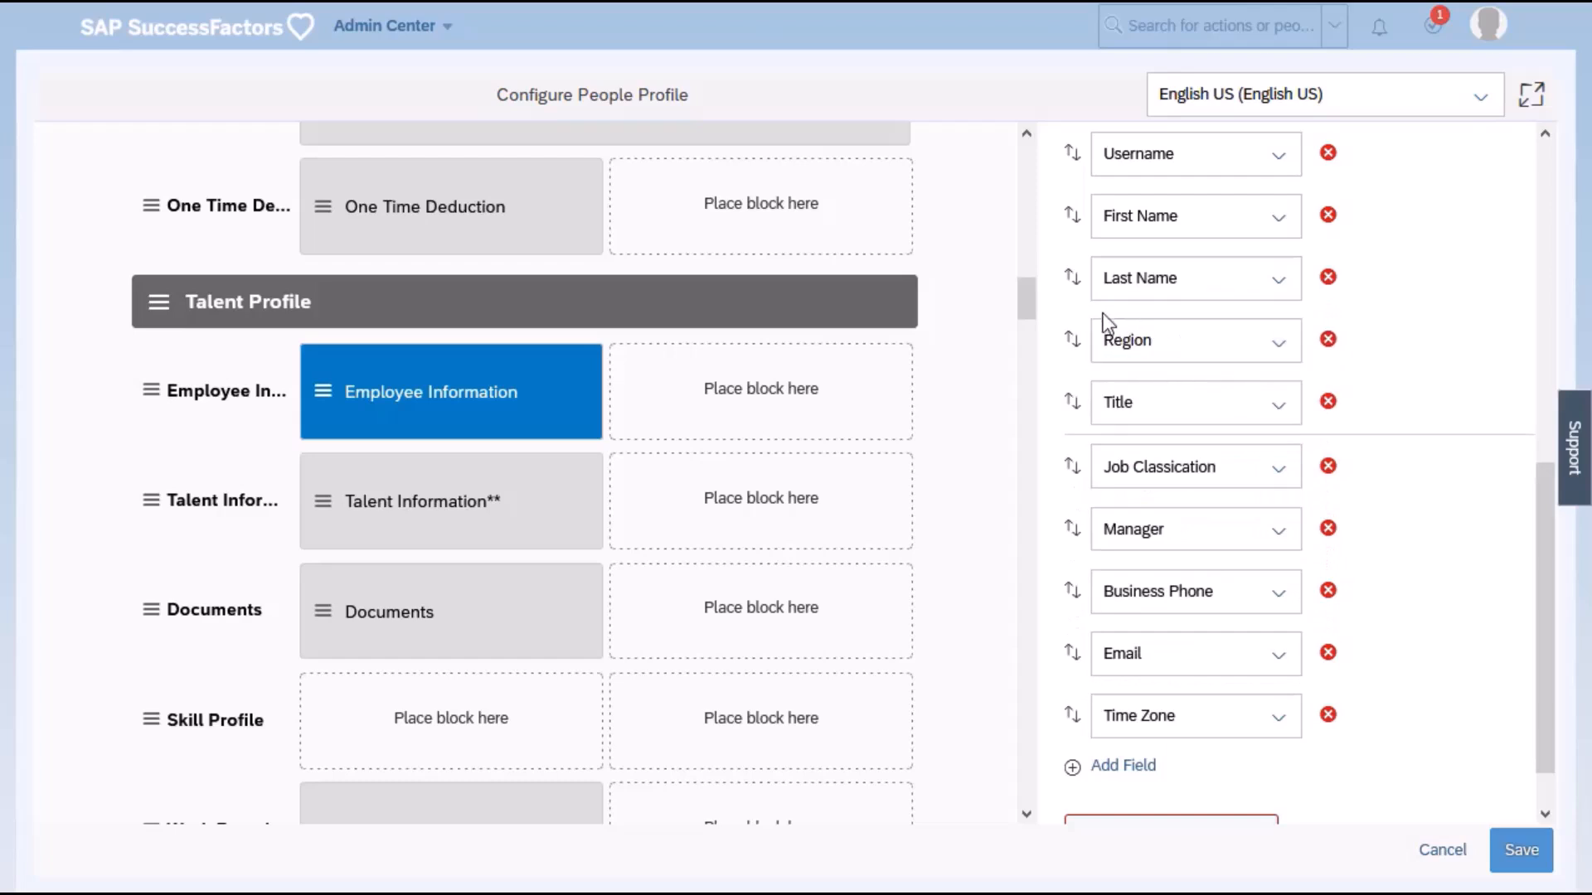
{"action": "left_click", "coordinate": [1547, 844]}
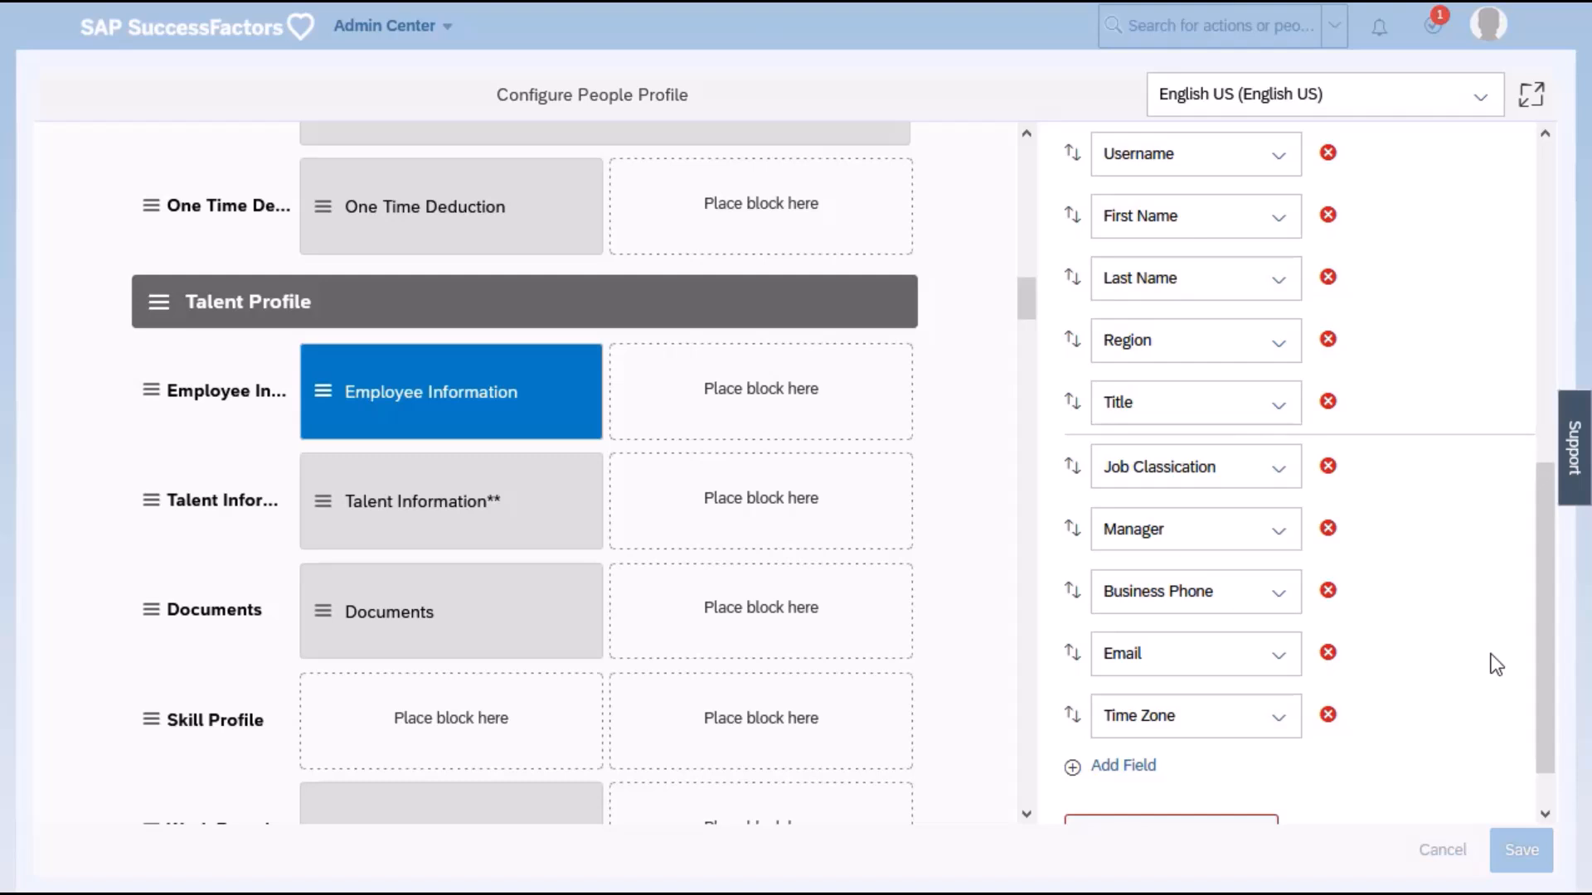
Open My Employee File to view the employee profile.
{"action": "left_click", "coordinate": [388, 27]}
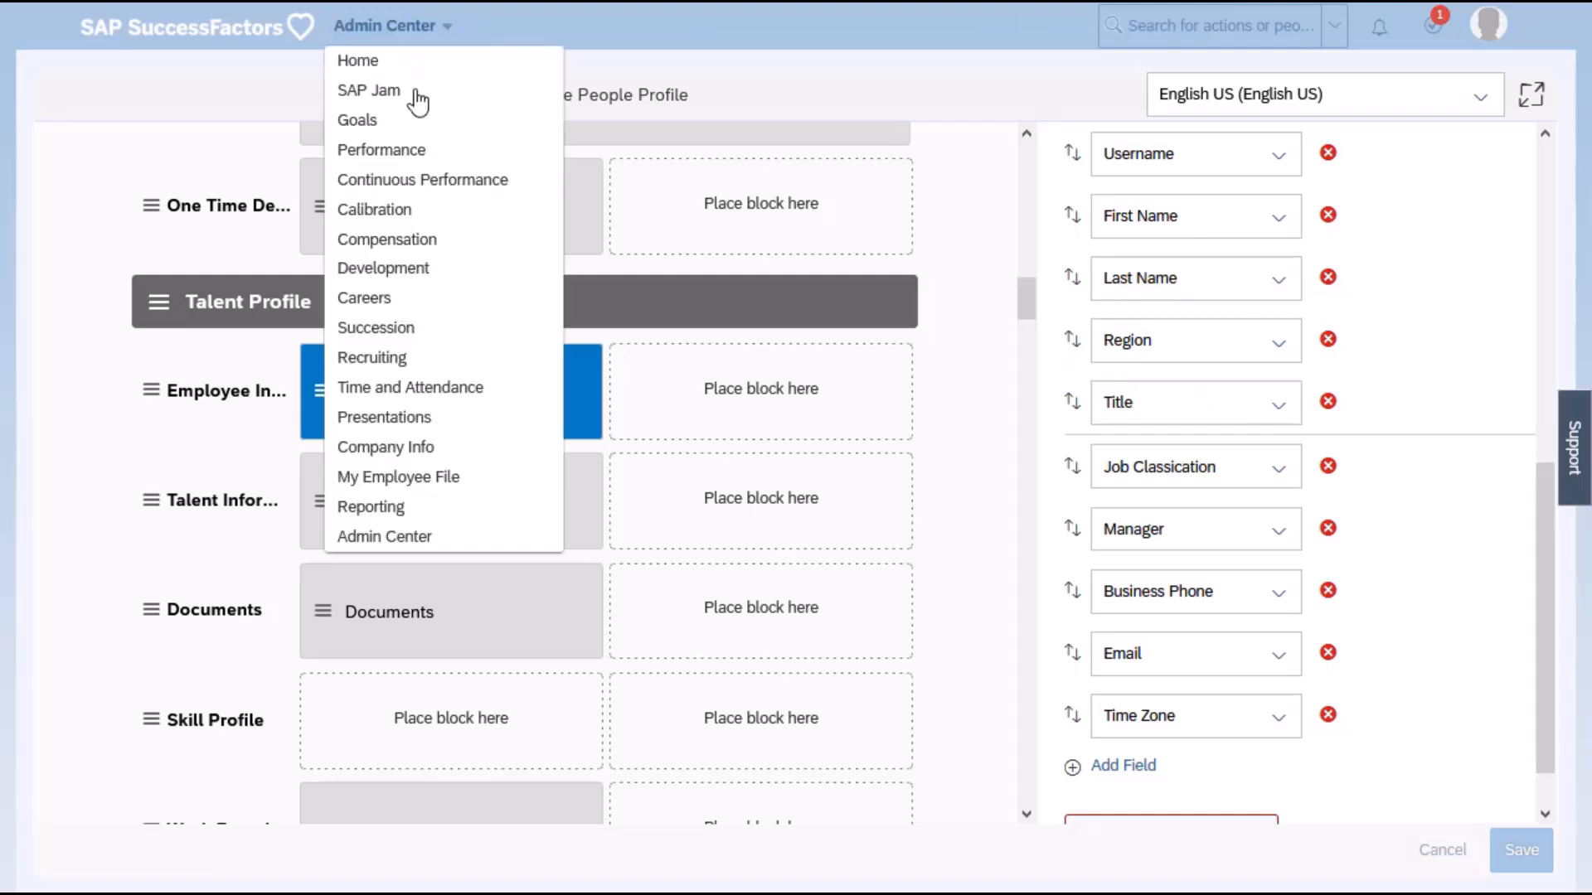
{"action": "left_click", "coordinate": [452, 481]}
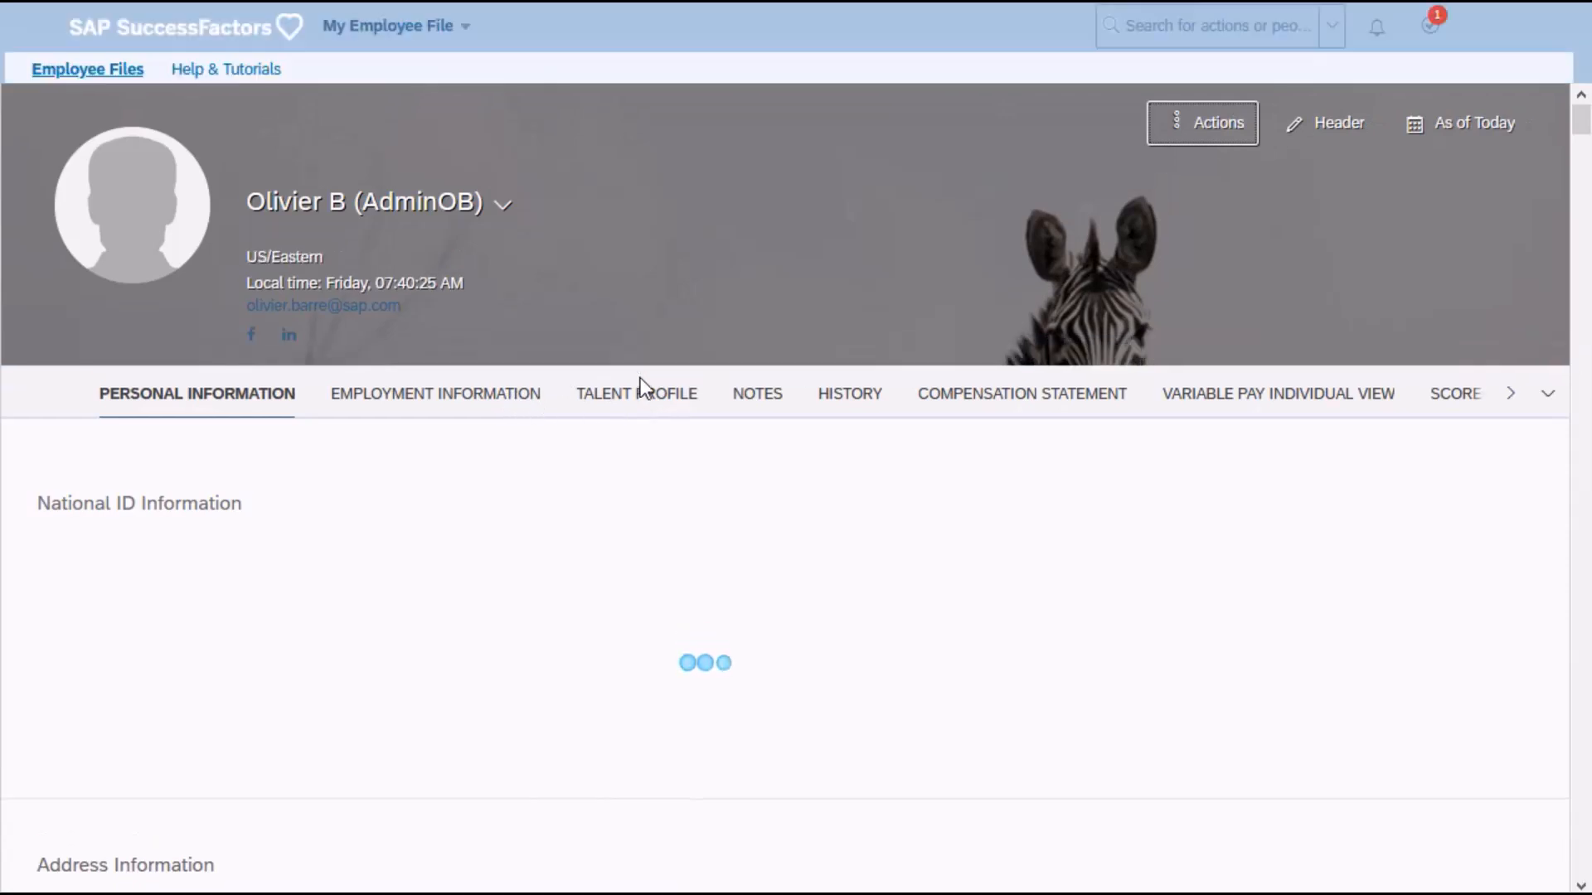
In the Talent Profile's Employee Information block, set the Region field to EMEA North and save the record.
{"action": "left_click", "coordinate": [639, 403]}
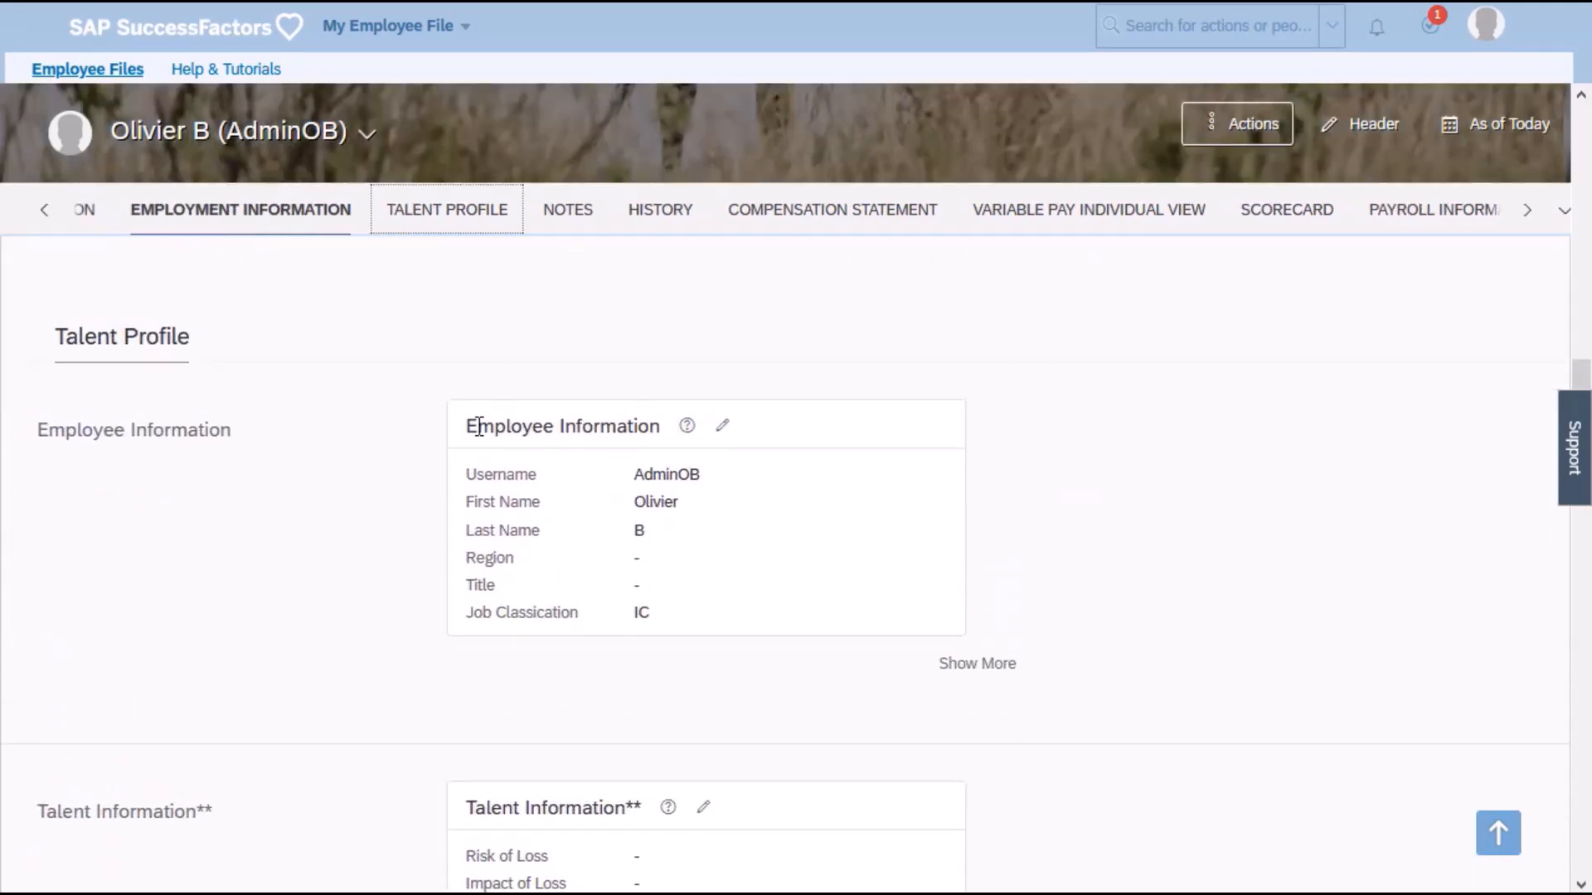
{"action": "scroll", "coordinate": [595, 431], "scroll_direction": "down", "scroll_amount": 1}
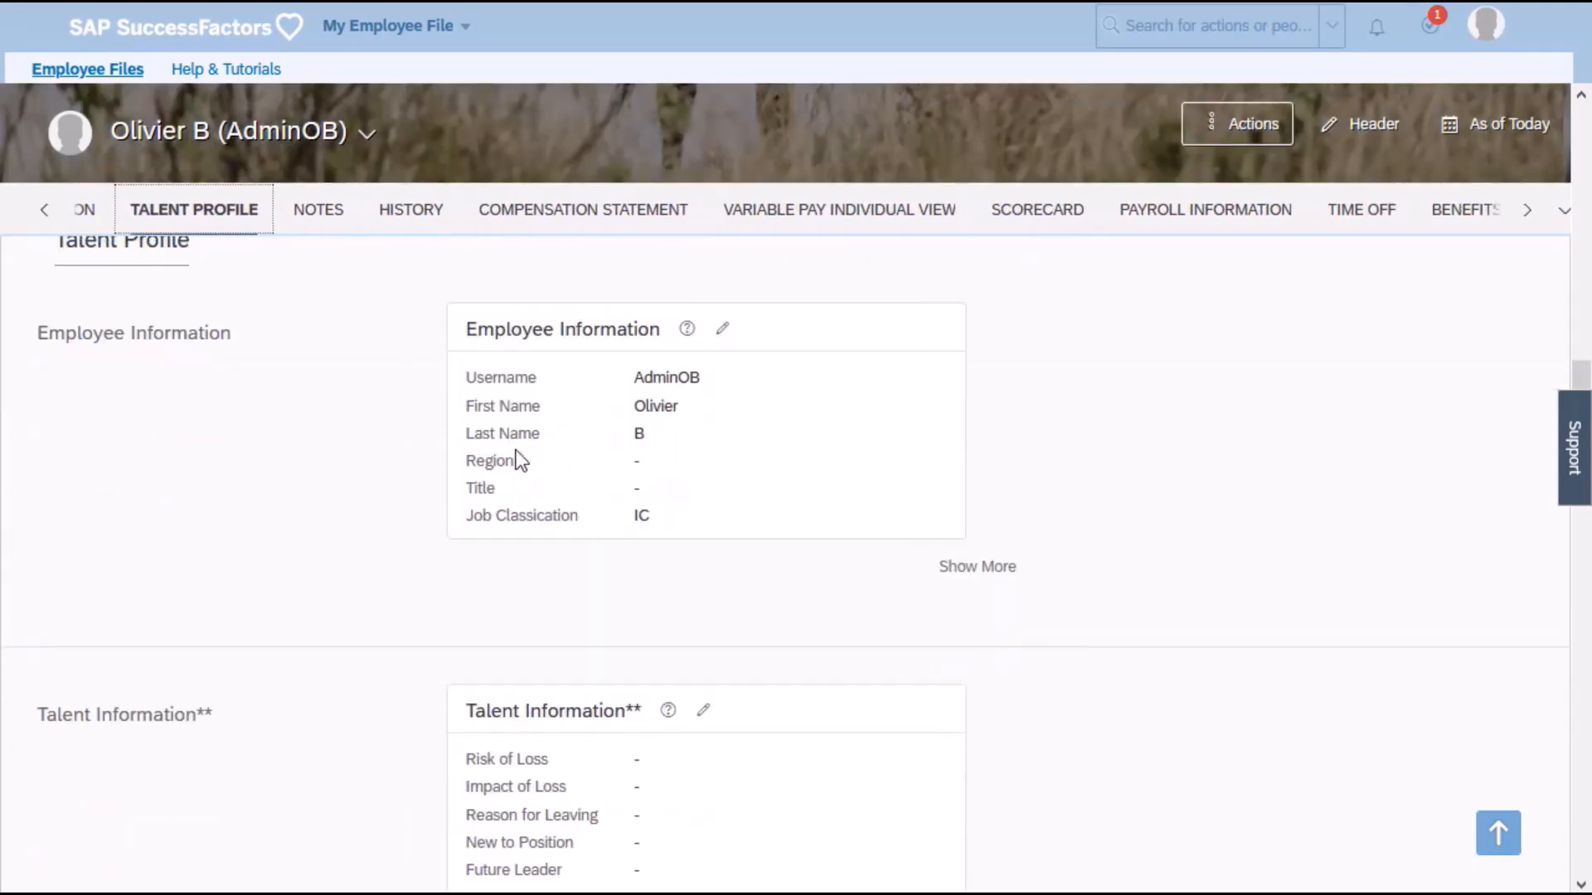
{"action": "left_click", "coordinate": [723, 330]}
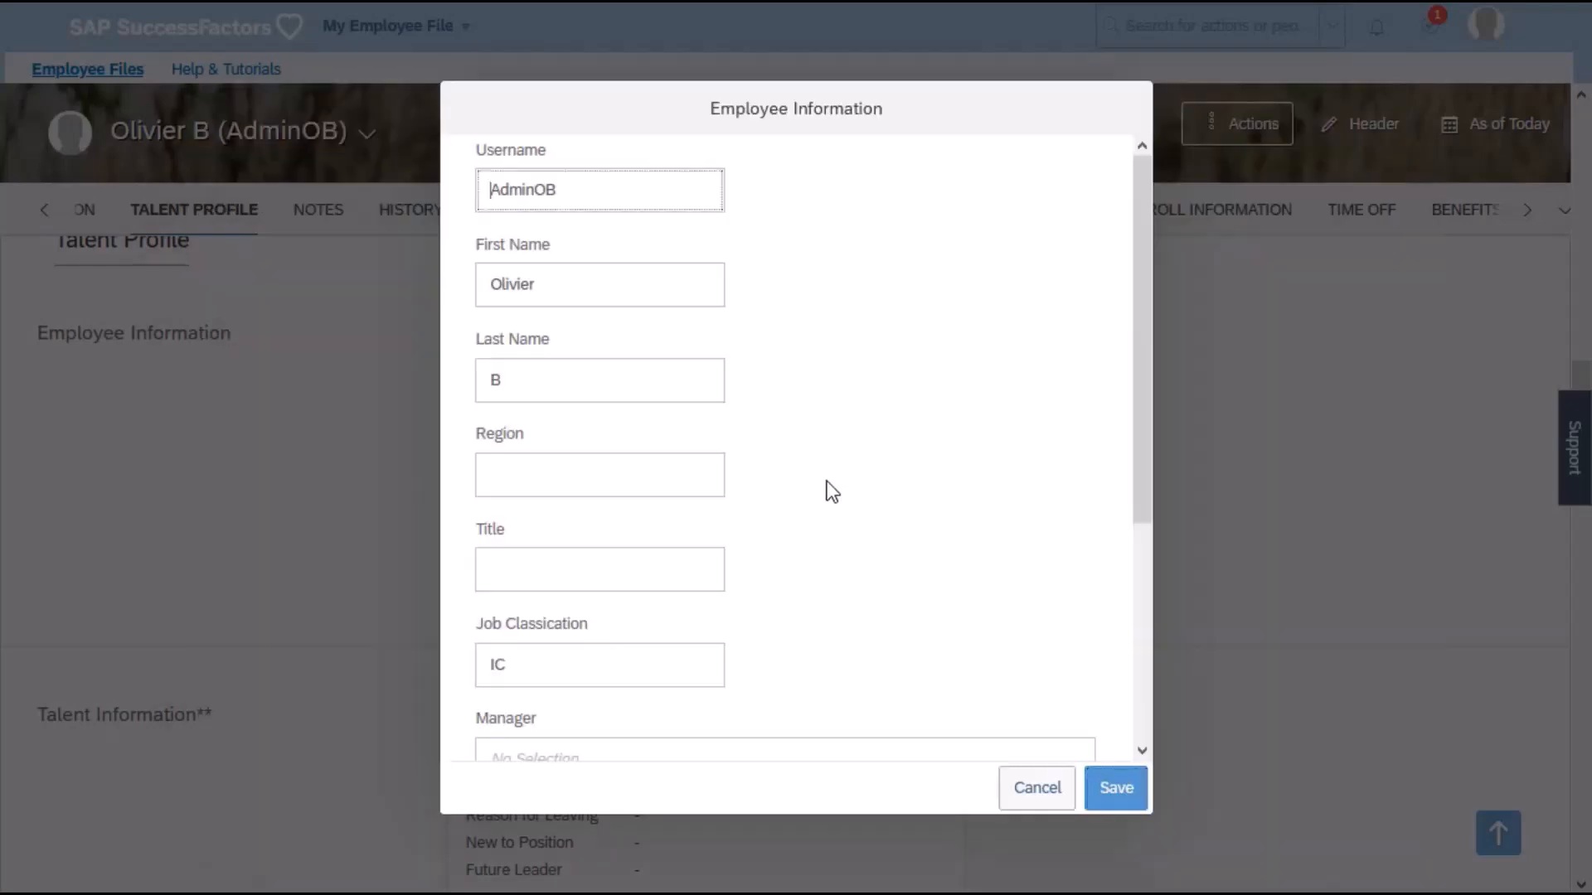
{"action": "scroll", "coordinate": [723, 487], "scroll_direction": "down", "scroll_amount": 4}
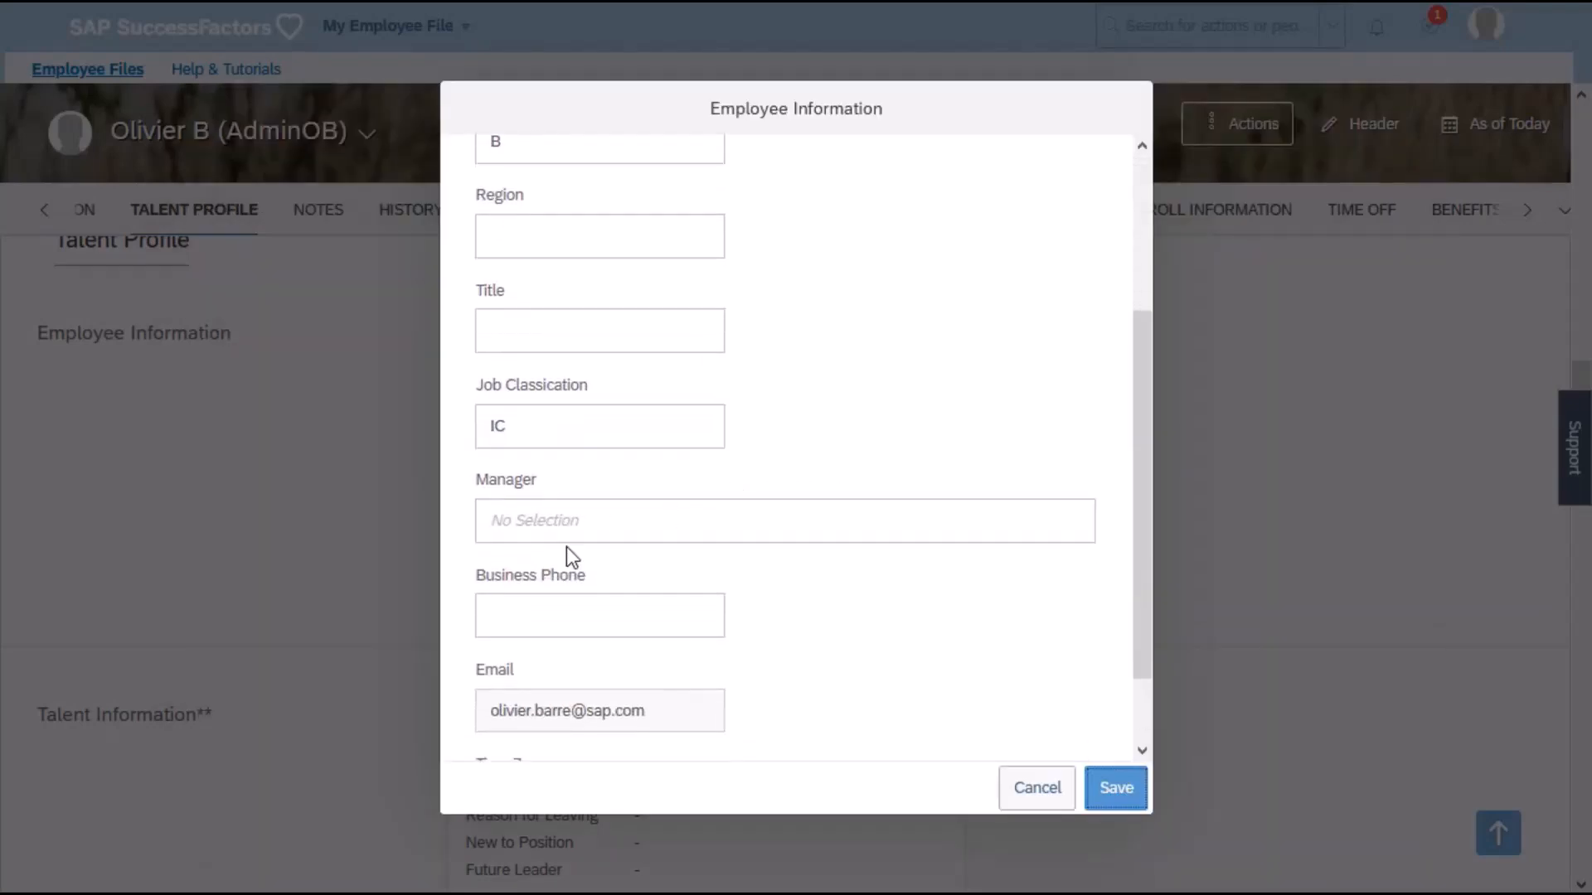
{"action": "scroll", "coordinate": [564, 530], "scroll_direction": "up", "scroll_amount": 3}
{"action": "left_click", "coordinate": [530, 382]}
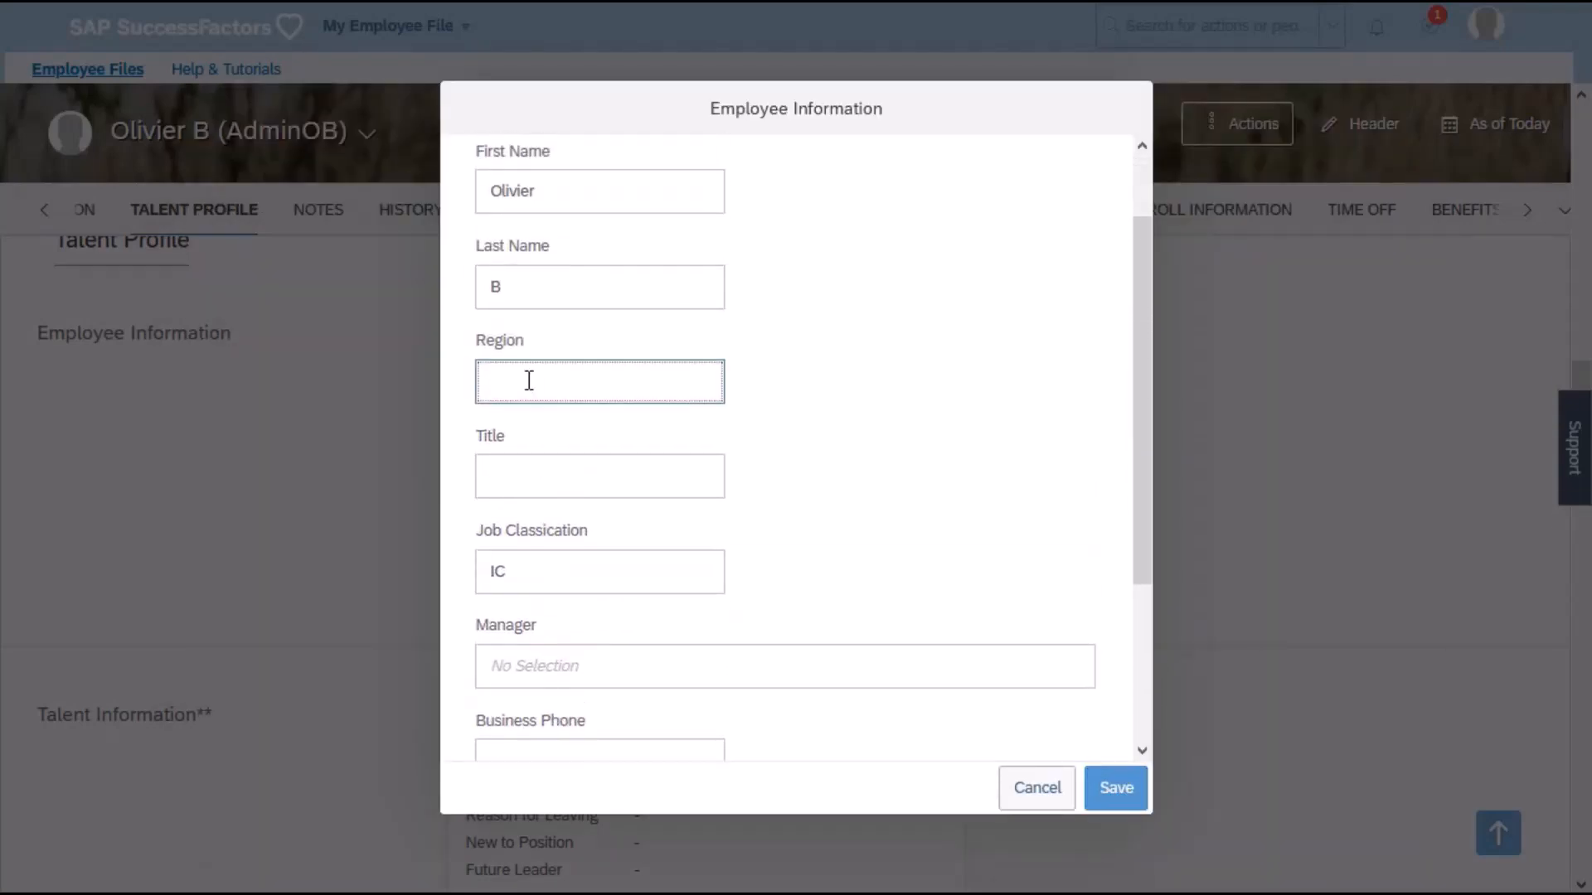
{"action": "type", "text": "EMEA North"}
{"action": "left_click", "coordinate": [1118, 789]}
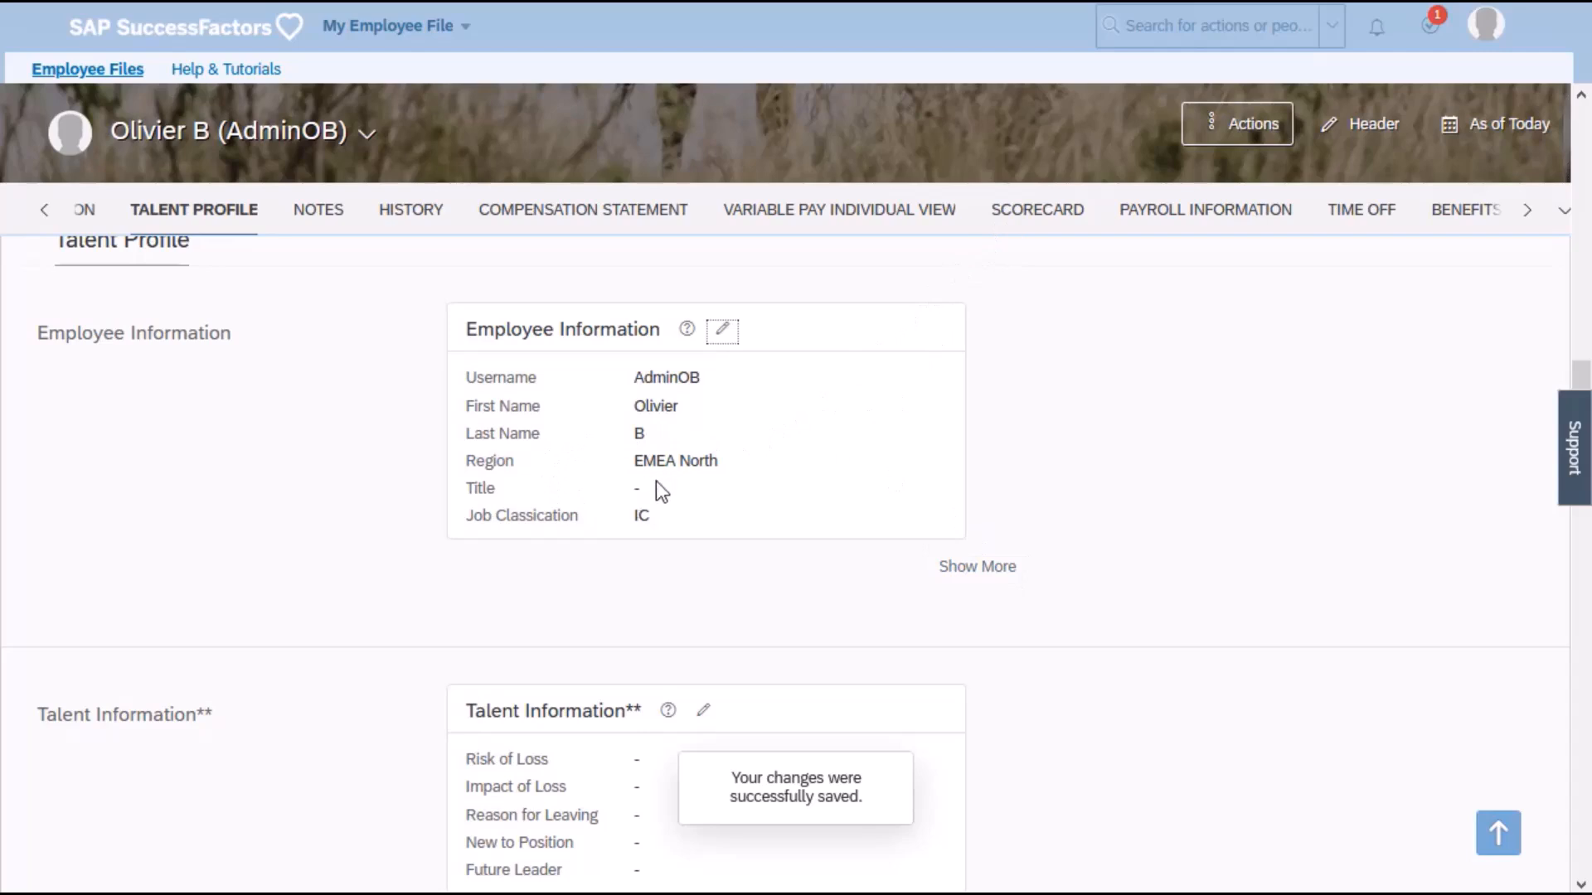
Search the actions for "center" and open Picklist Center.
{"action": "left_click", "coordinate": [1250, 38]}
{"action": "type", "text": "pl"}
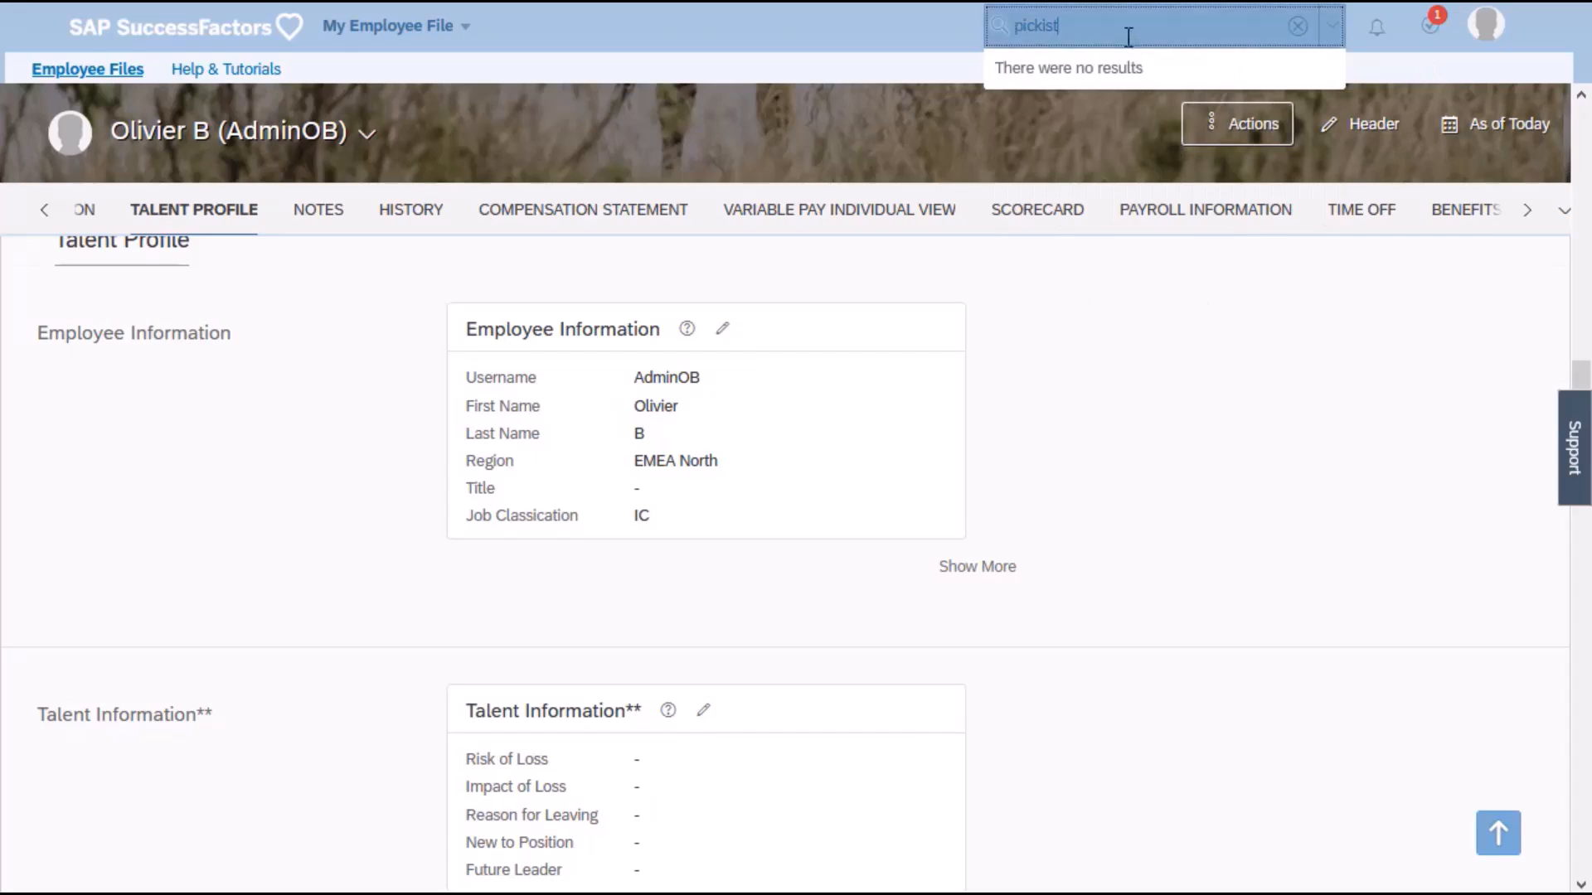
{"action": "double_click", "coordinate": [1012, 33]}
{"action": "type", "text": "center"}
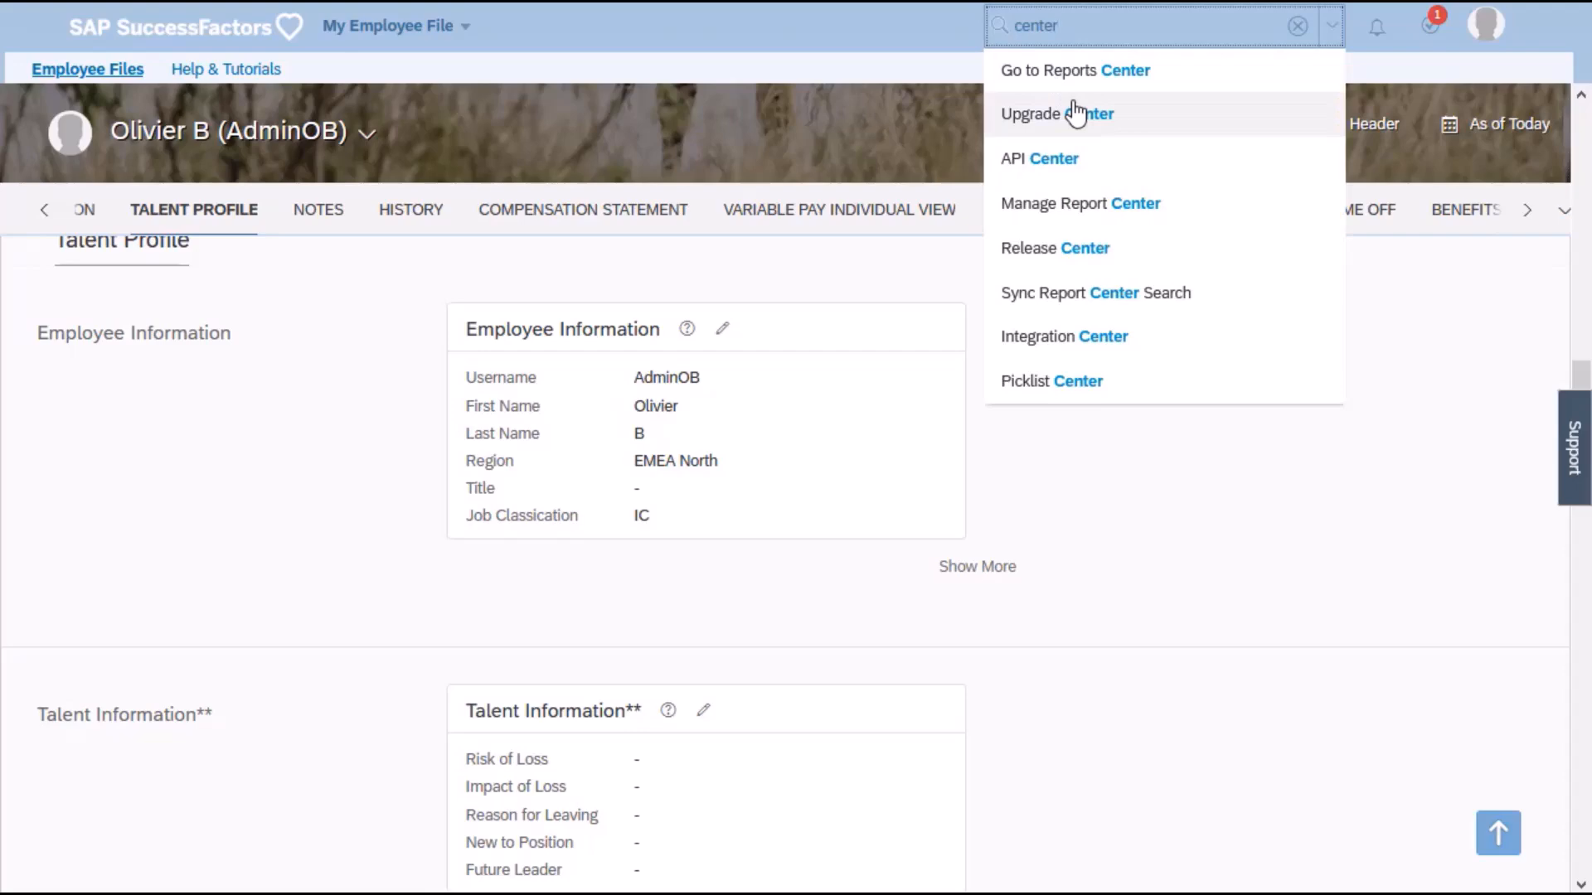
{"action": "left_click", "coordinate": [1057, 384]}
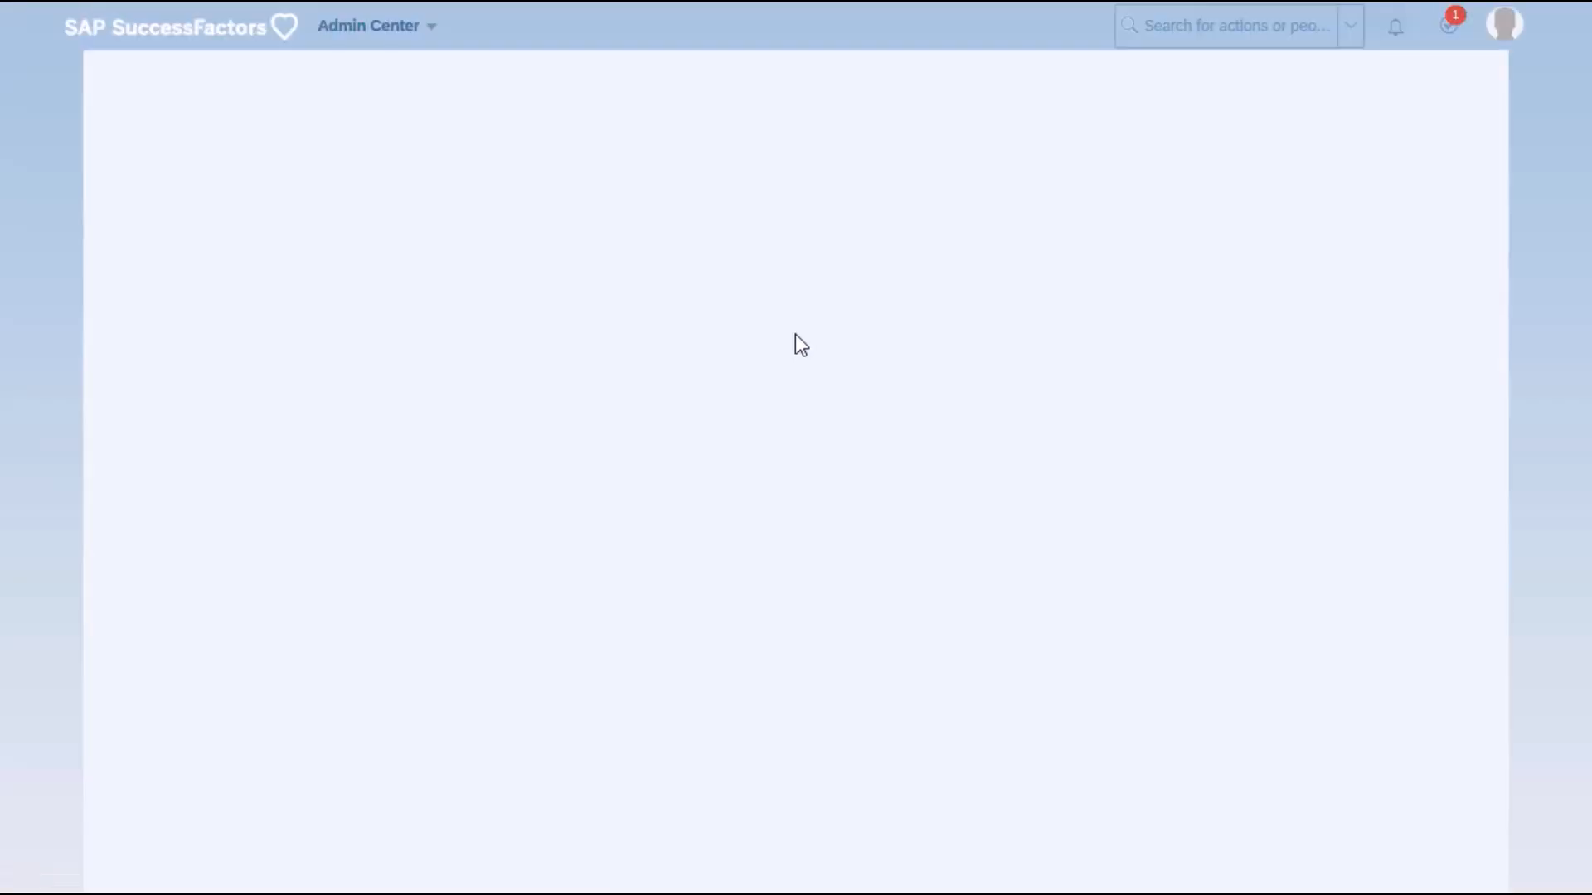
Search the picklists for "region" and open the active version of the picklist with the code region.
{"action": "left_click", "coordinate": [985, 171]}
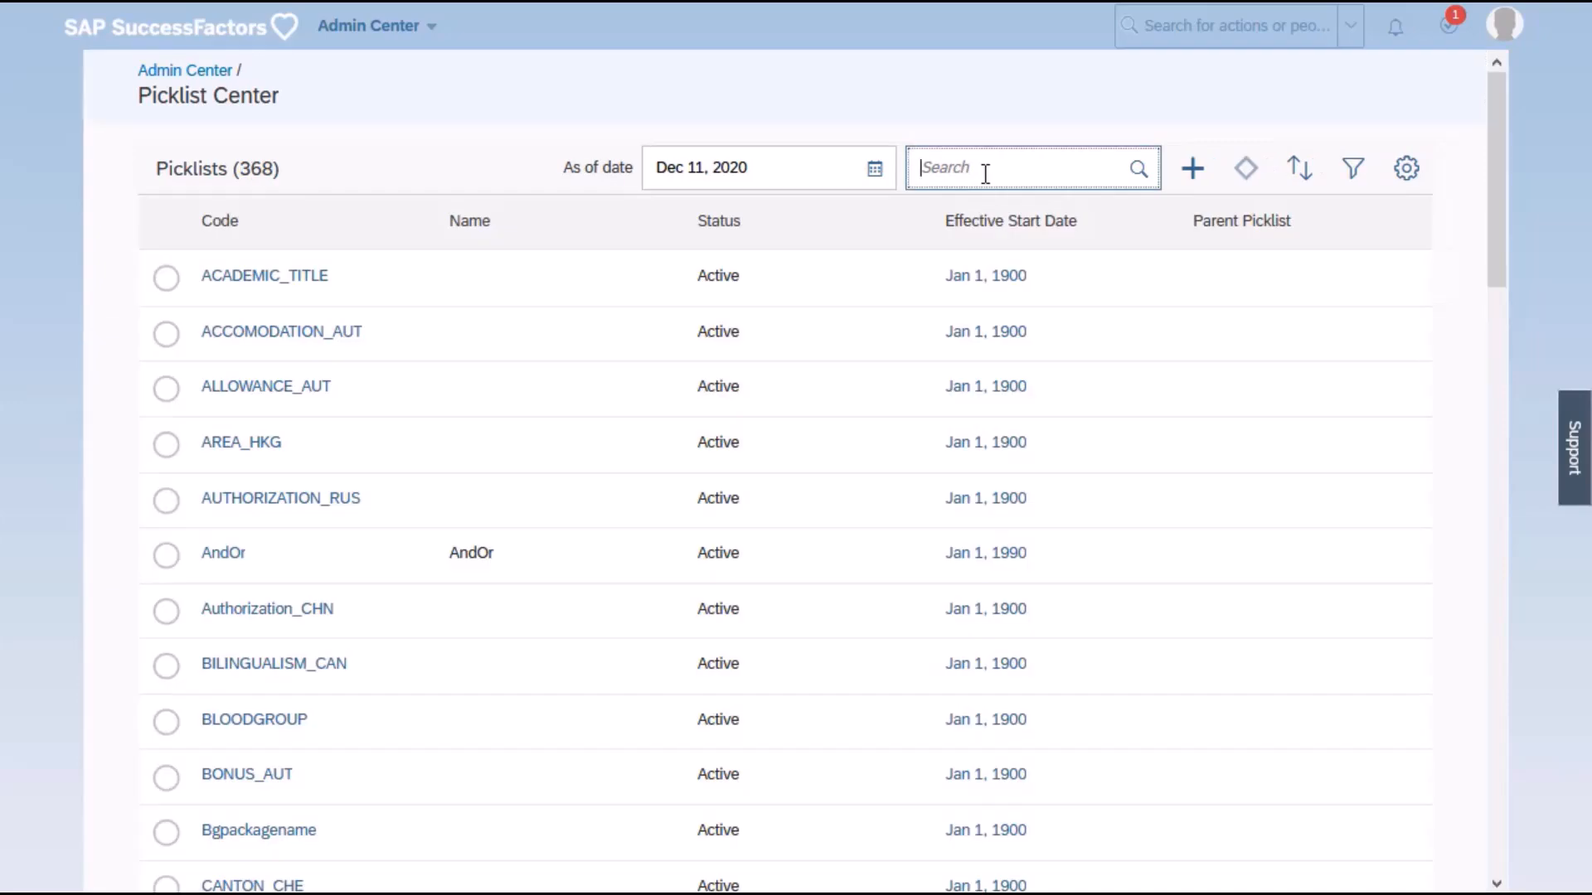
{"action": "type", "text": "r"}
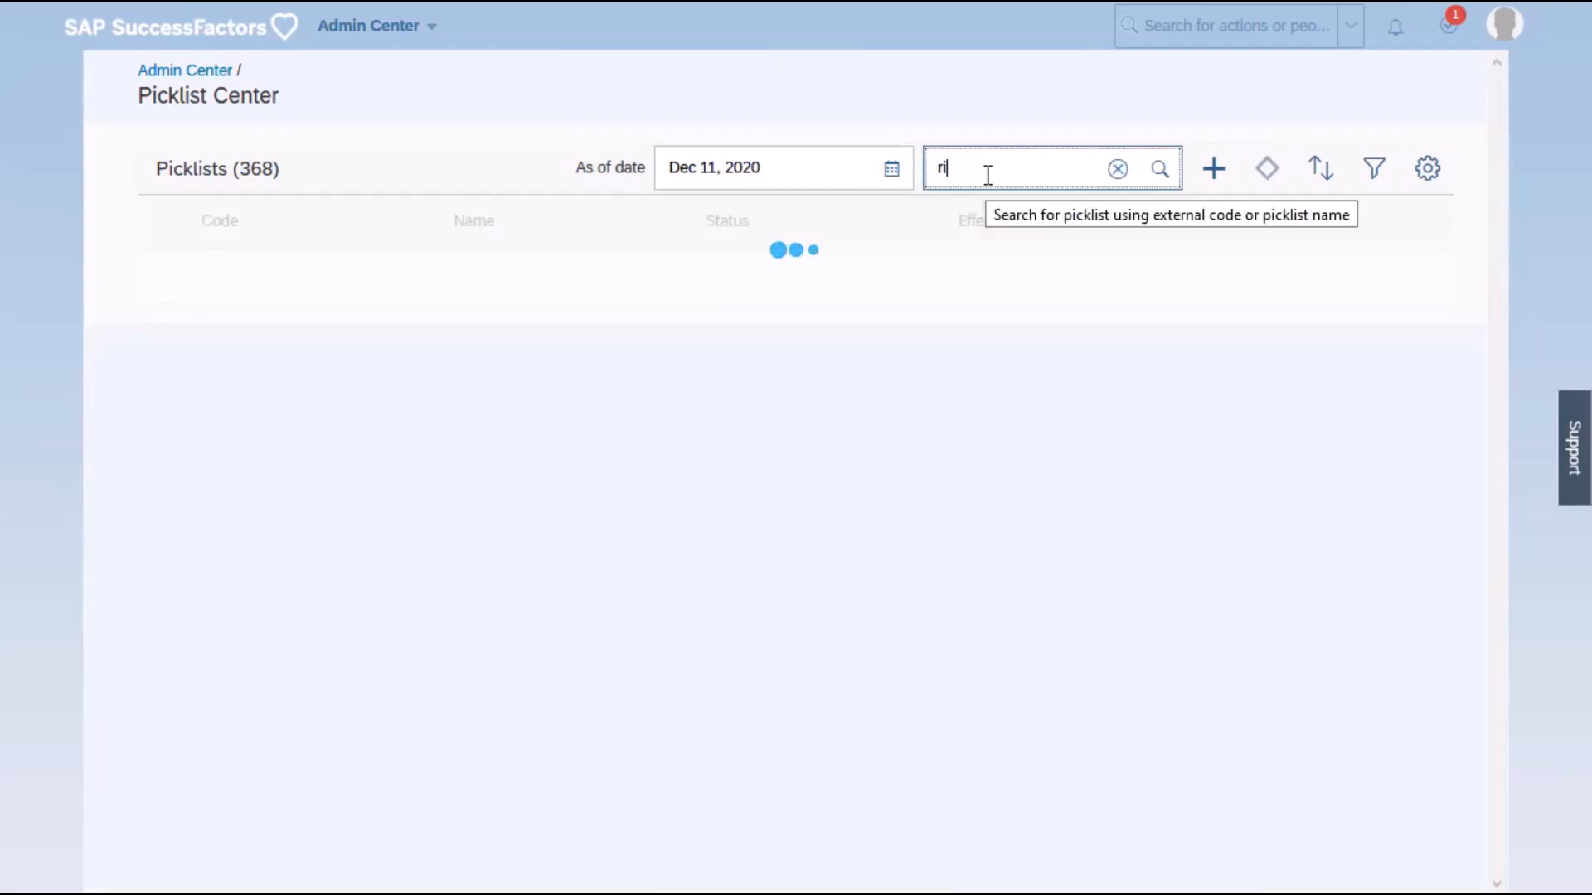
{"action": "type", "text": "egion"}
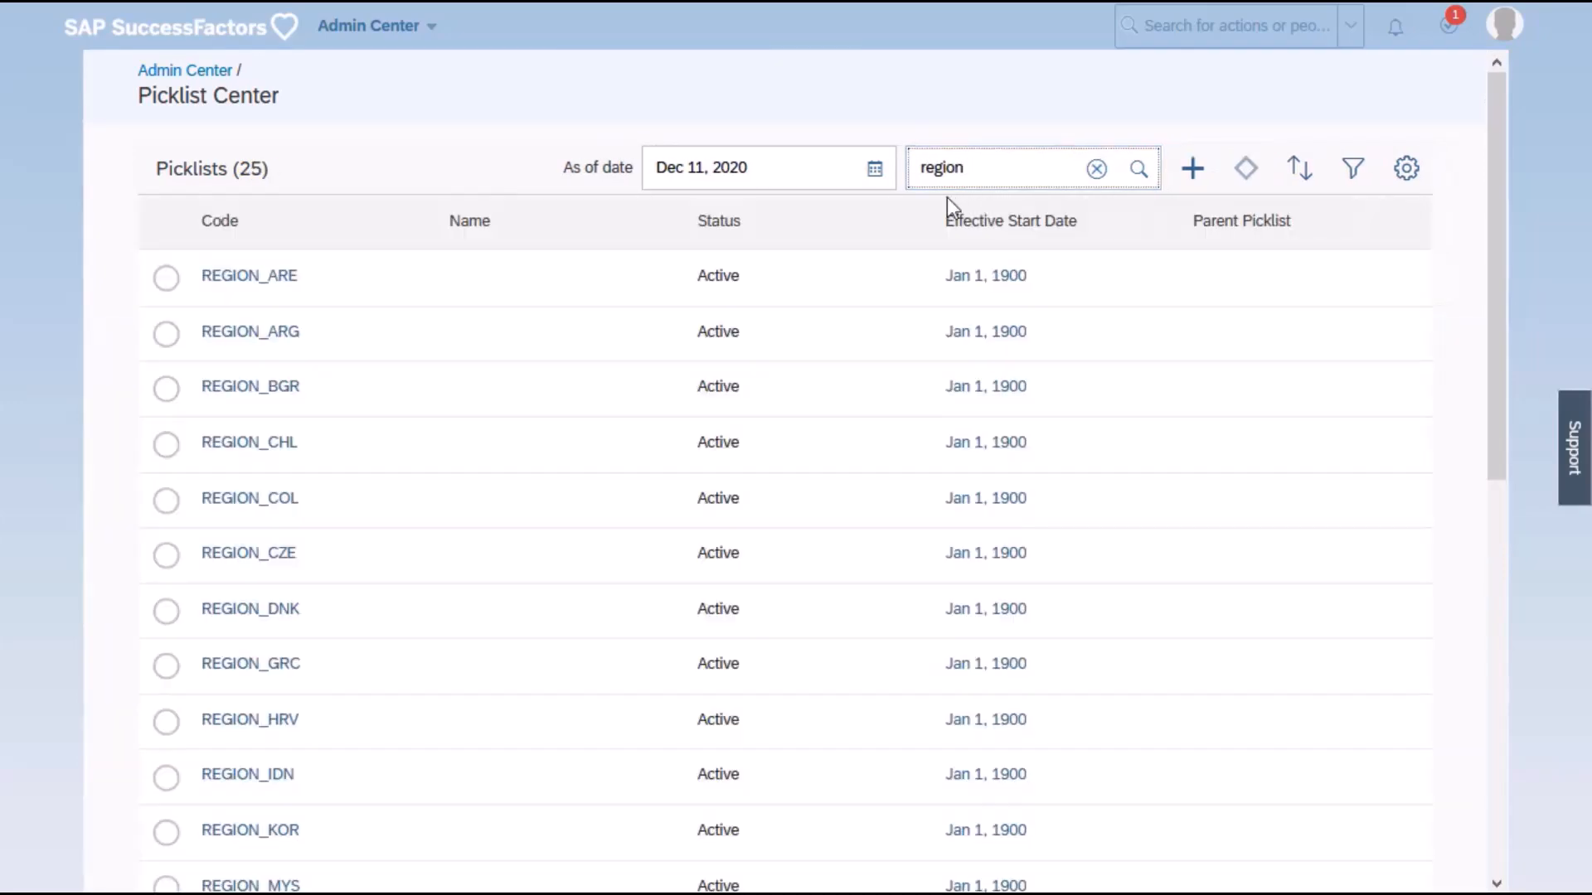
{"action": "scroll", "coordinate": [442, 371], "scroll_direction": "down", "scroll_amount": 9}
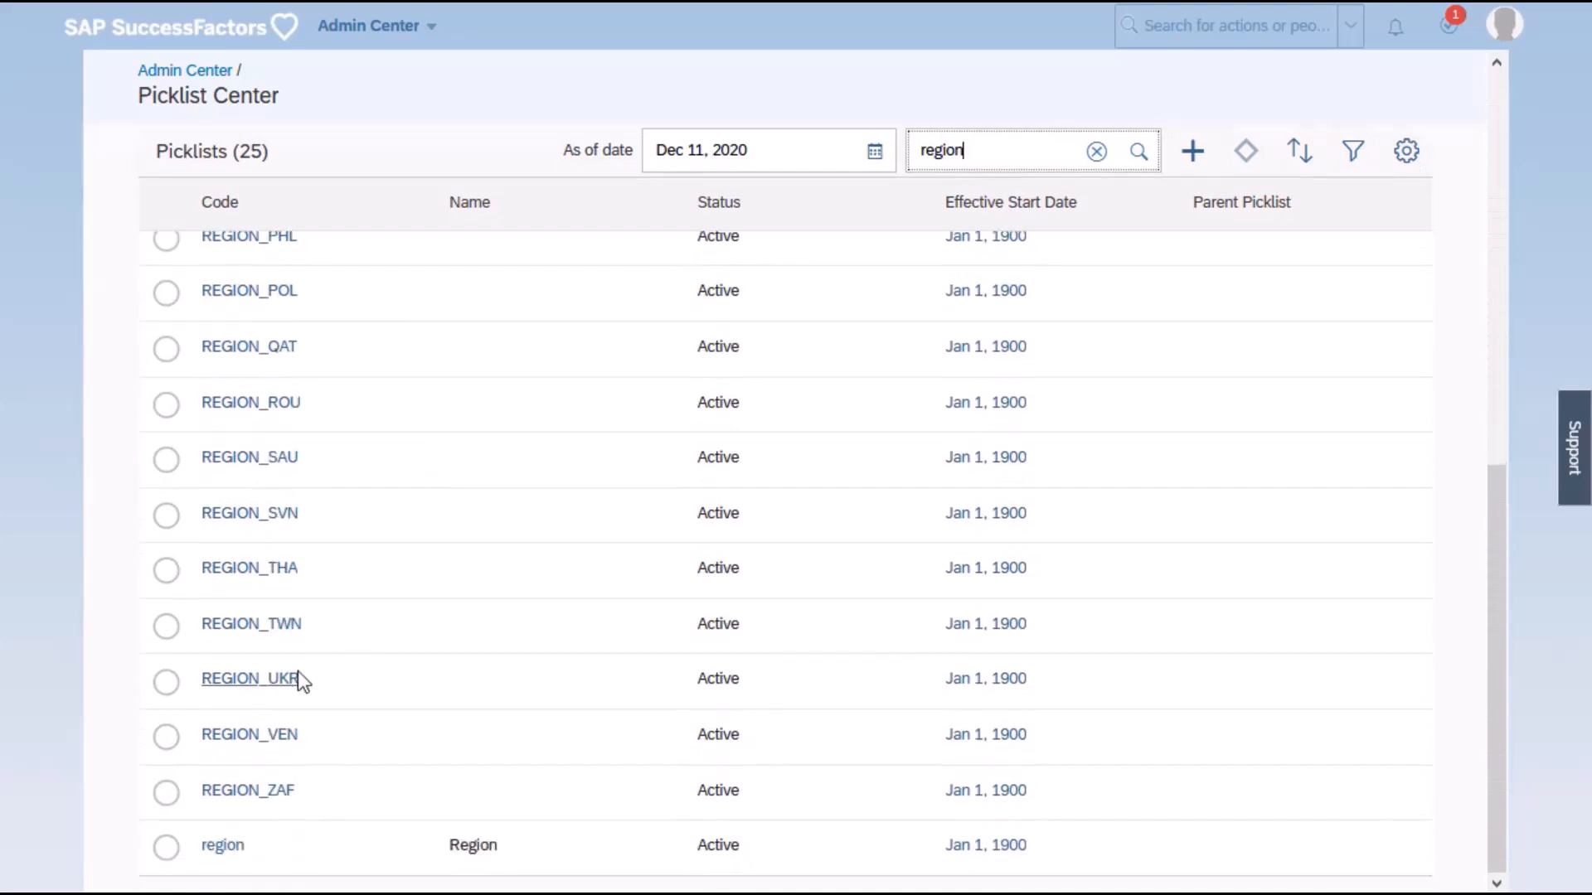
{"action": "left_click", "coordinate": [220, 846]}
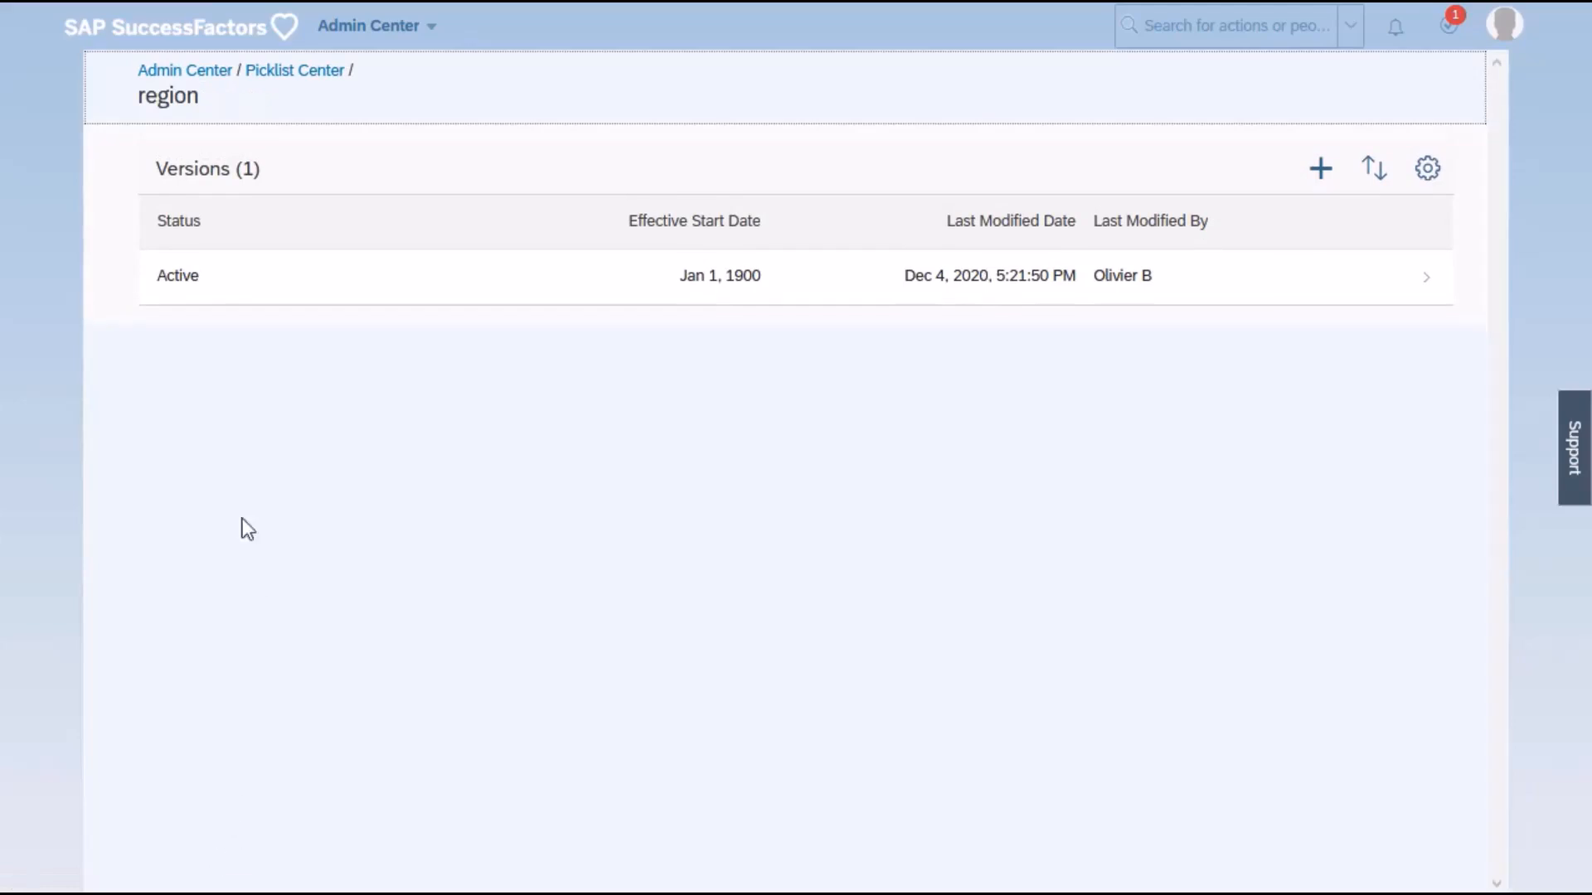
{"action": "left_click", "coordinate": [237, 292]}
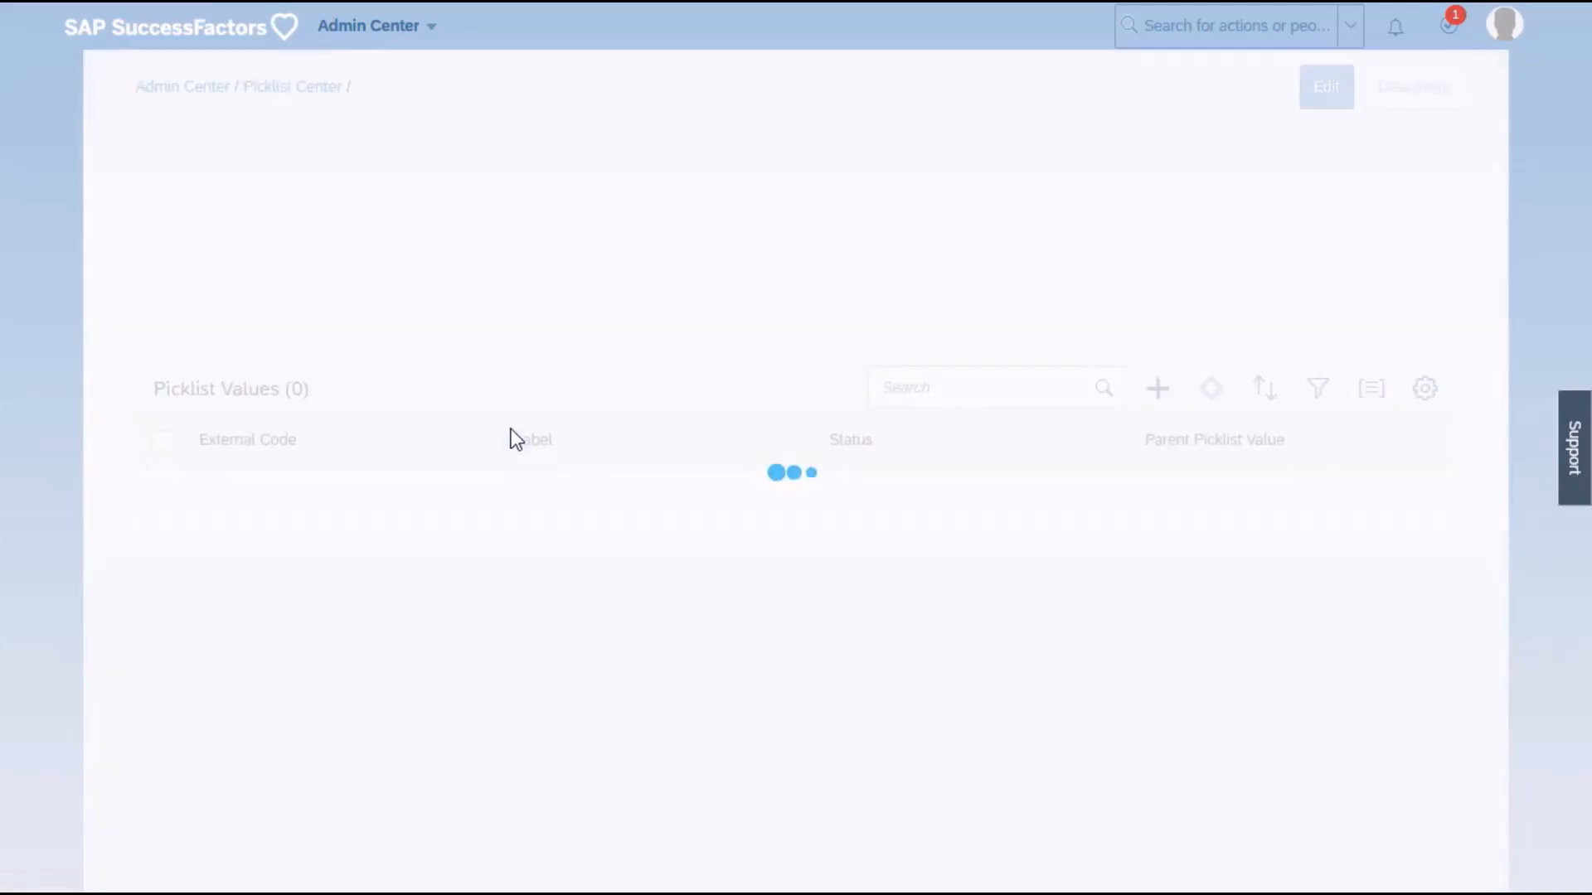
Examine the region picklist's values, name and code.
{"action": "scroll", "coordinate": [390, 590], "scroll_direction": "down", "scroll_amount": 2}
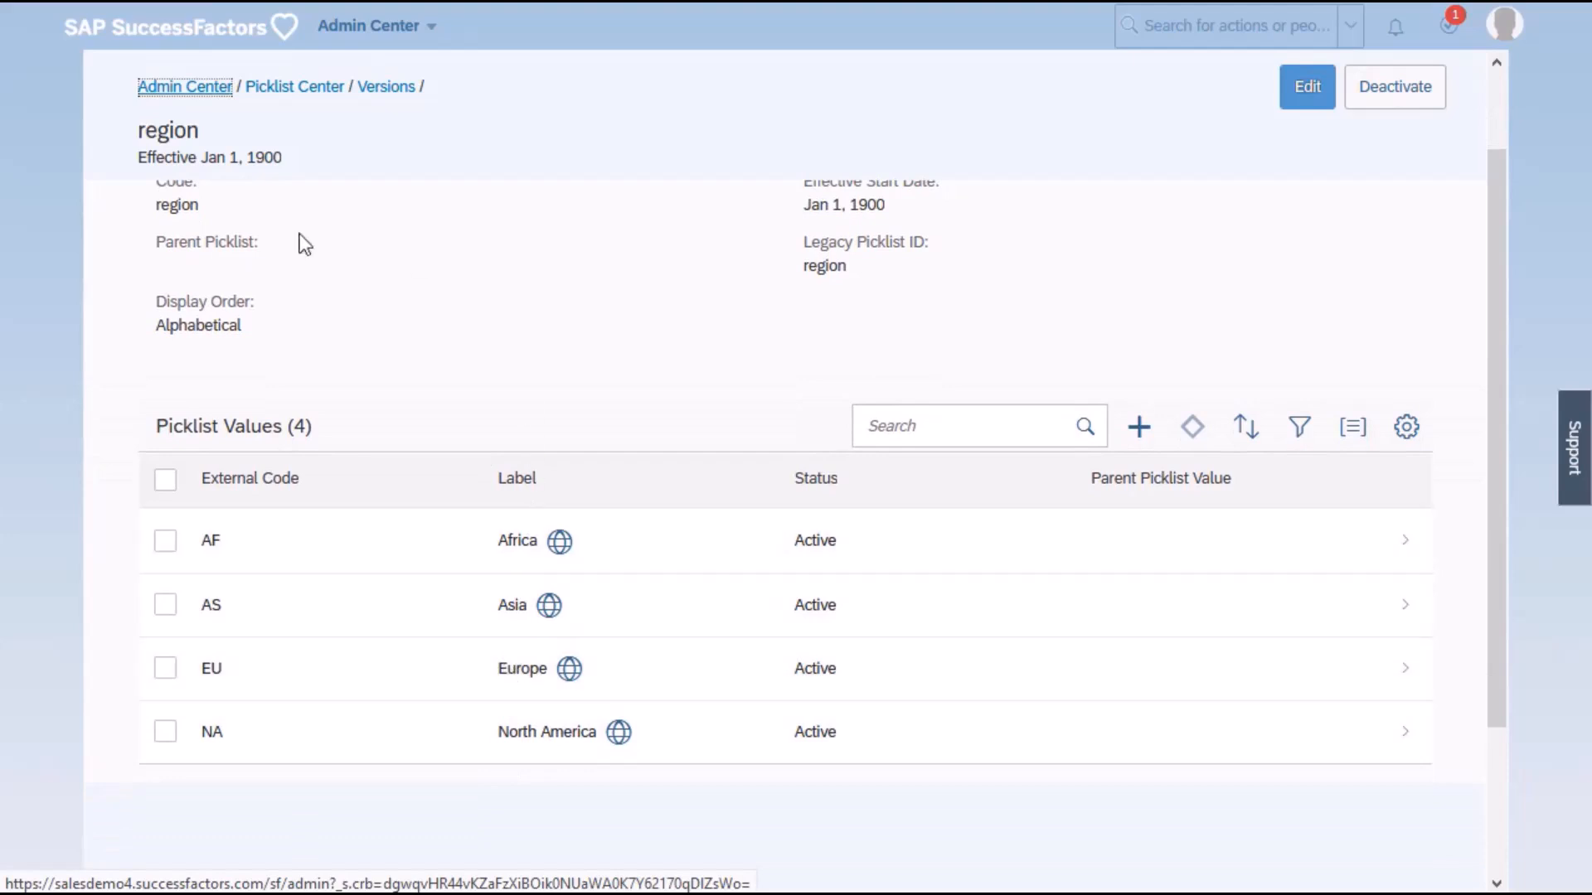
{"action": "scroll", "coordinate": [274, 301], "scroll_direction": "up", "scroll_amount": 2}
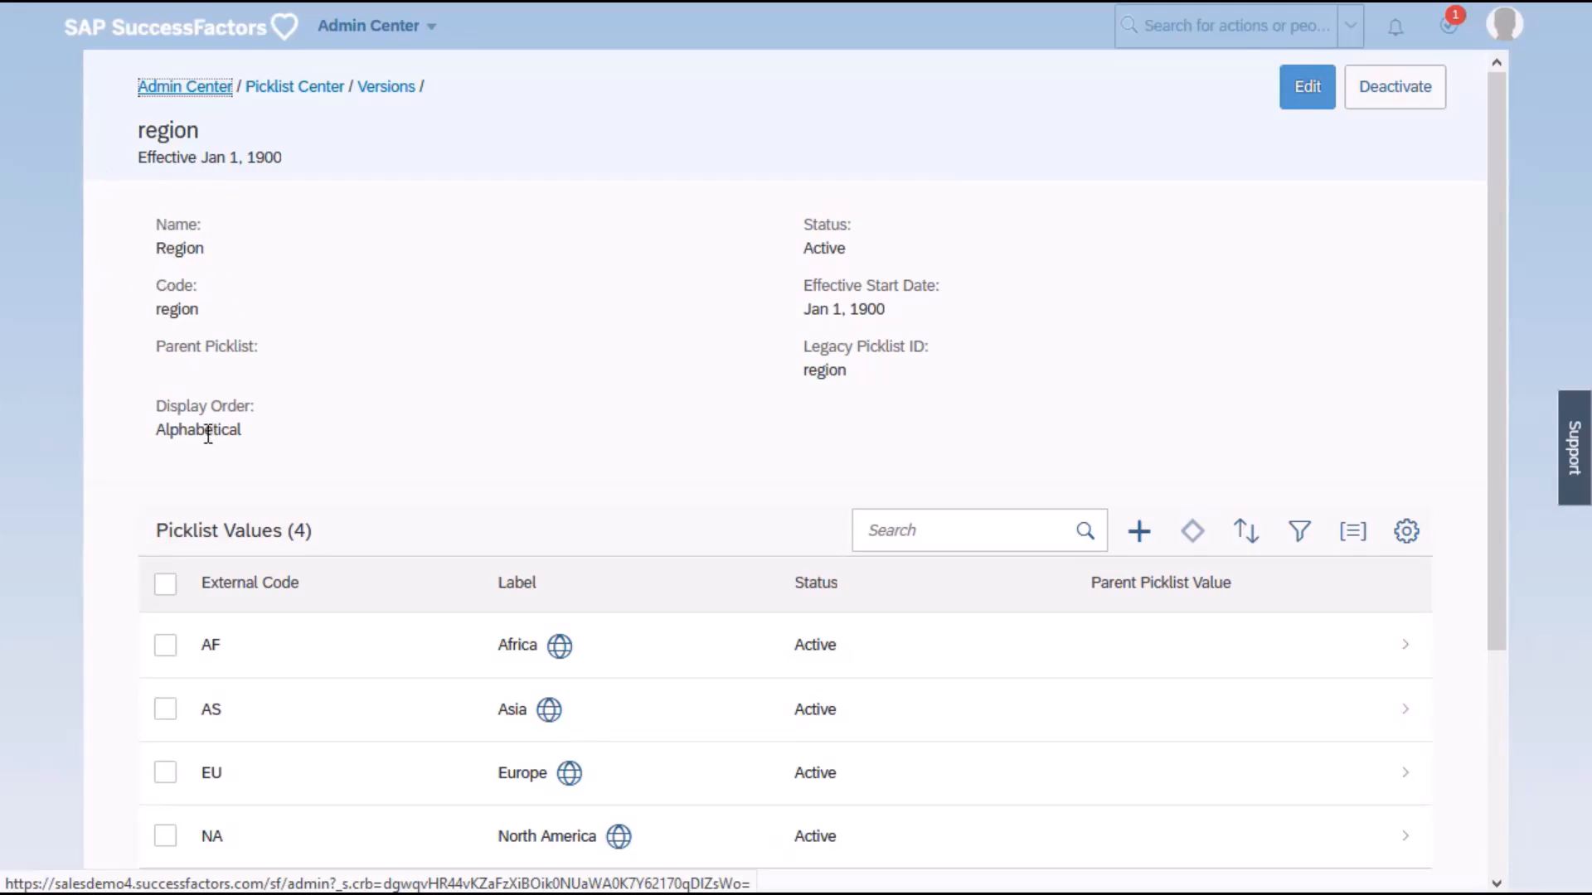
{"action": "left_click_drag", "start_coordinate": [157, 252], "coordinate": [204, 255]}
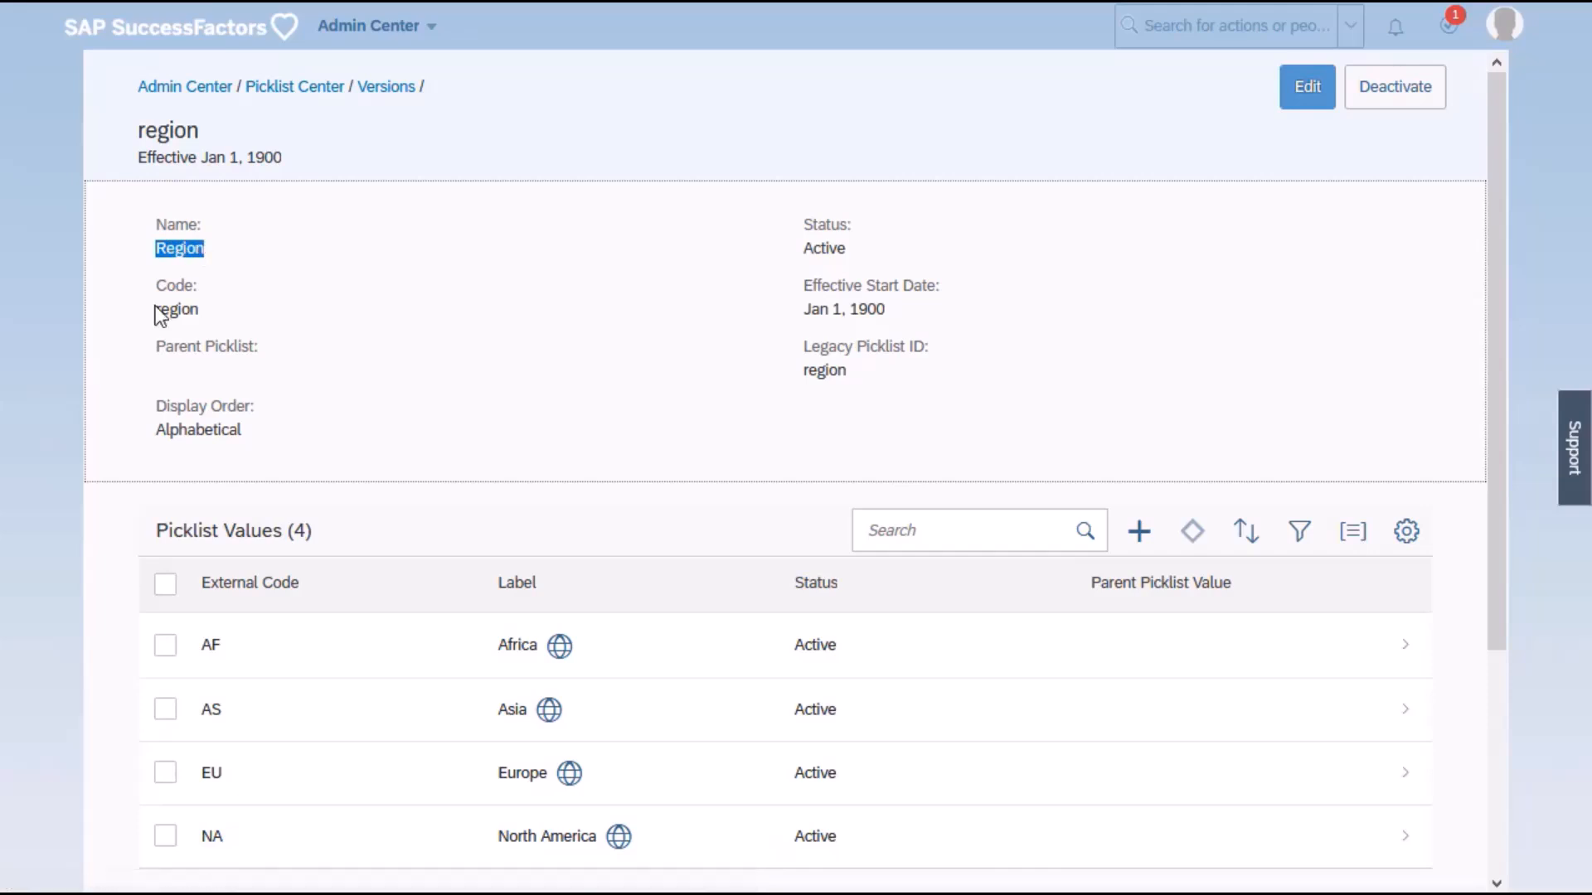
{"action": "left_click", "coordinate": [156, 306]}
{"action": "left_click_drag", "start_coordinate": [156, 306], "coordinate": [201, 306]}
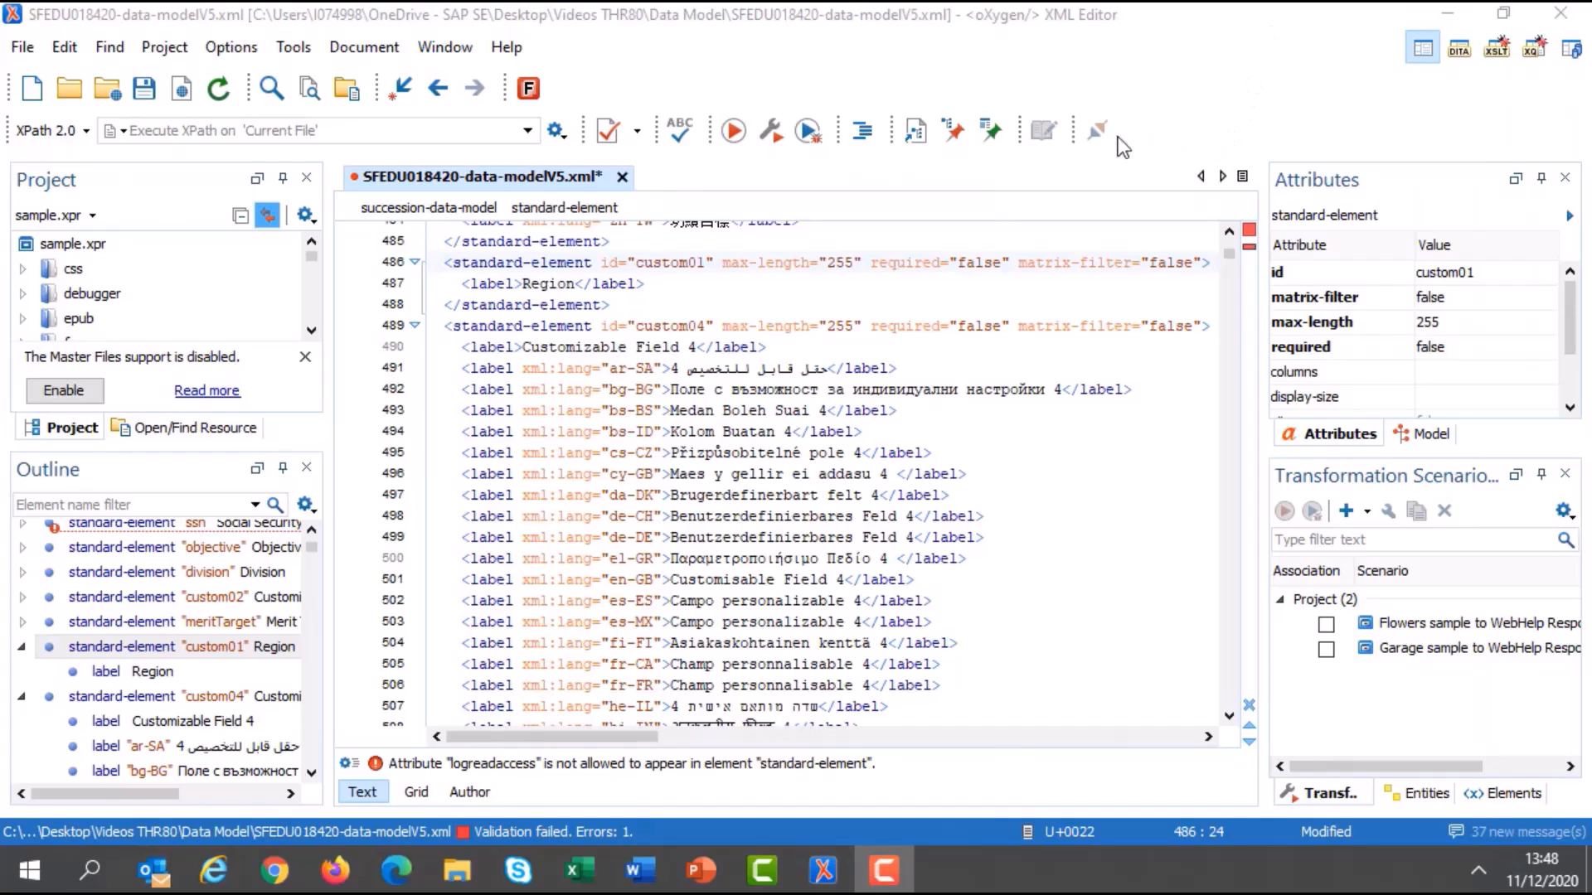
In oXygen XML Editor, add a picklist element with id "region" below the Region label of the custom01 standard element.
{"action": "left_click", "coordinate": [679, 284]}
{"action": "key", "text": "Return"}
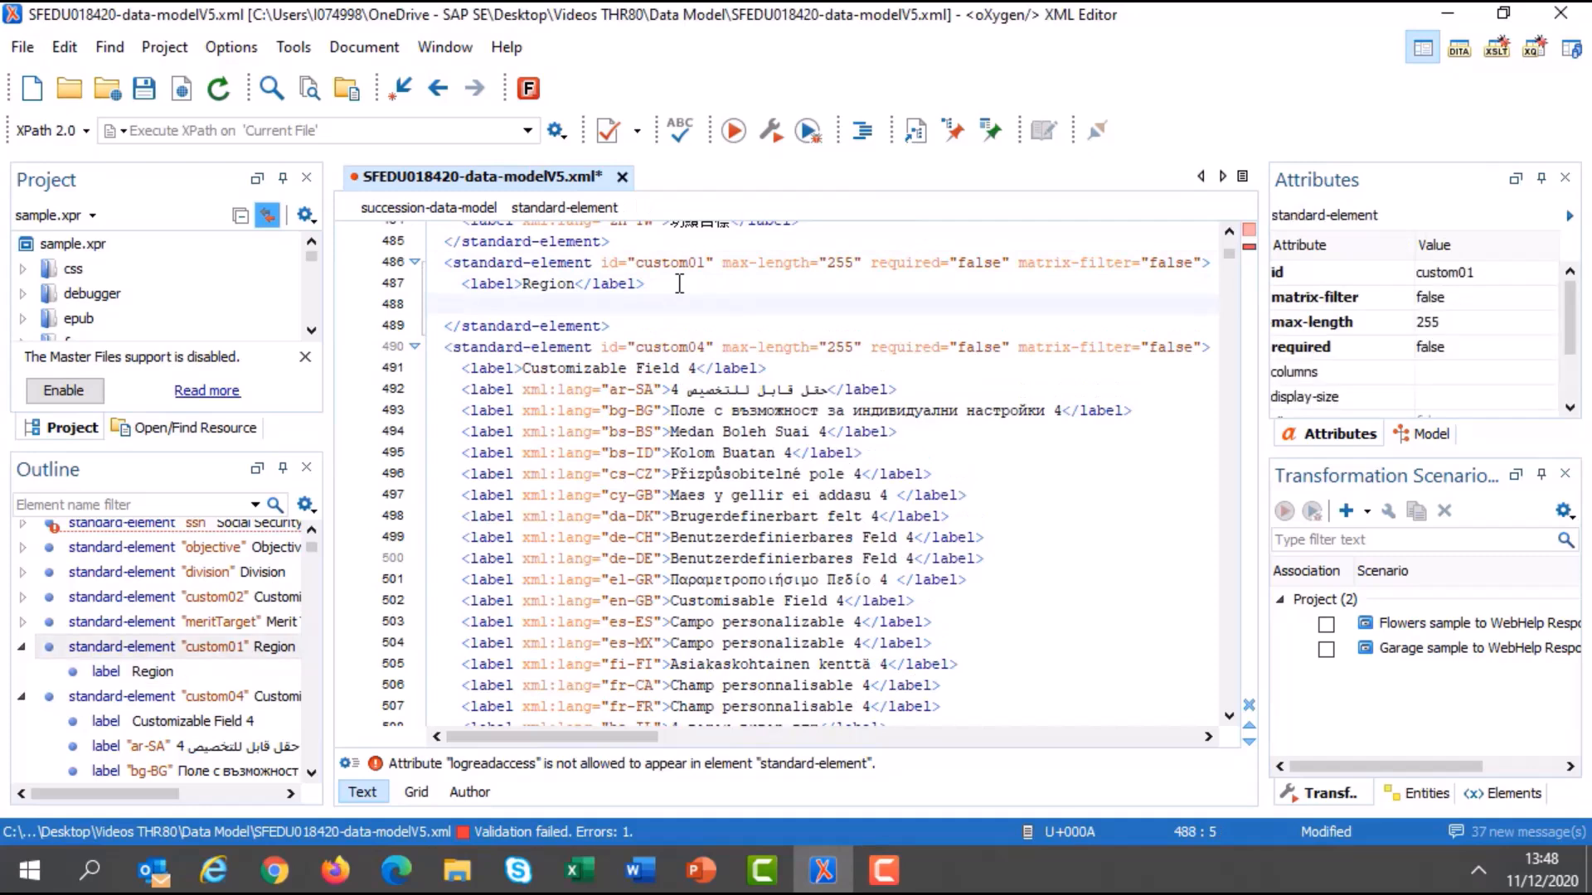
{"action": "type", "text": "<"}
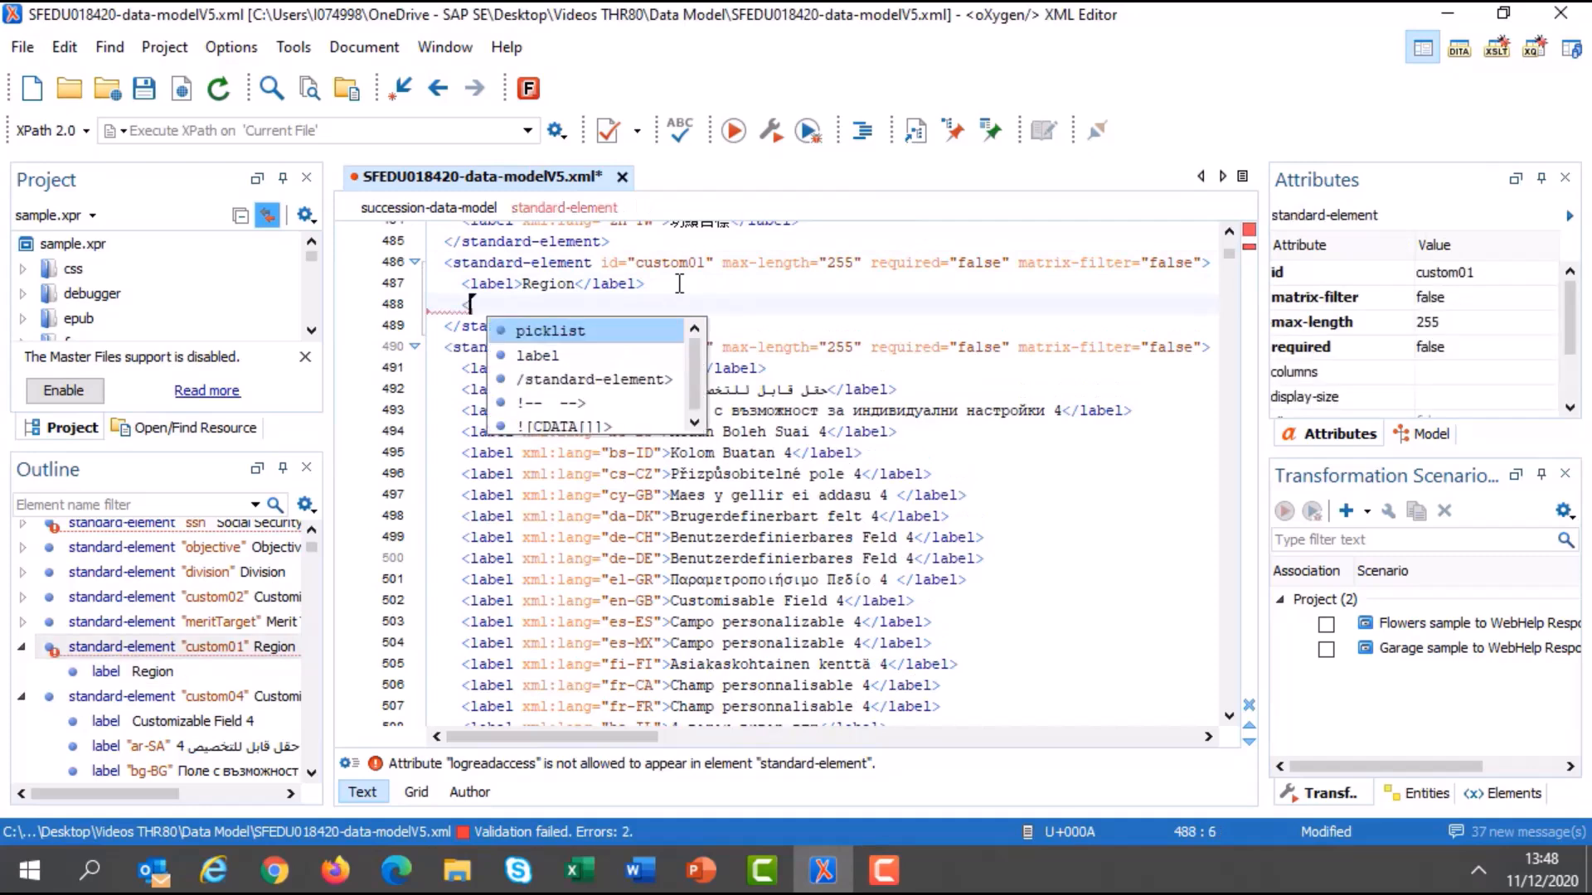
{"action": "key", "text": "Return"}
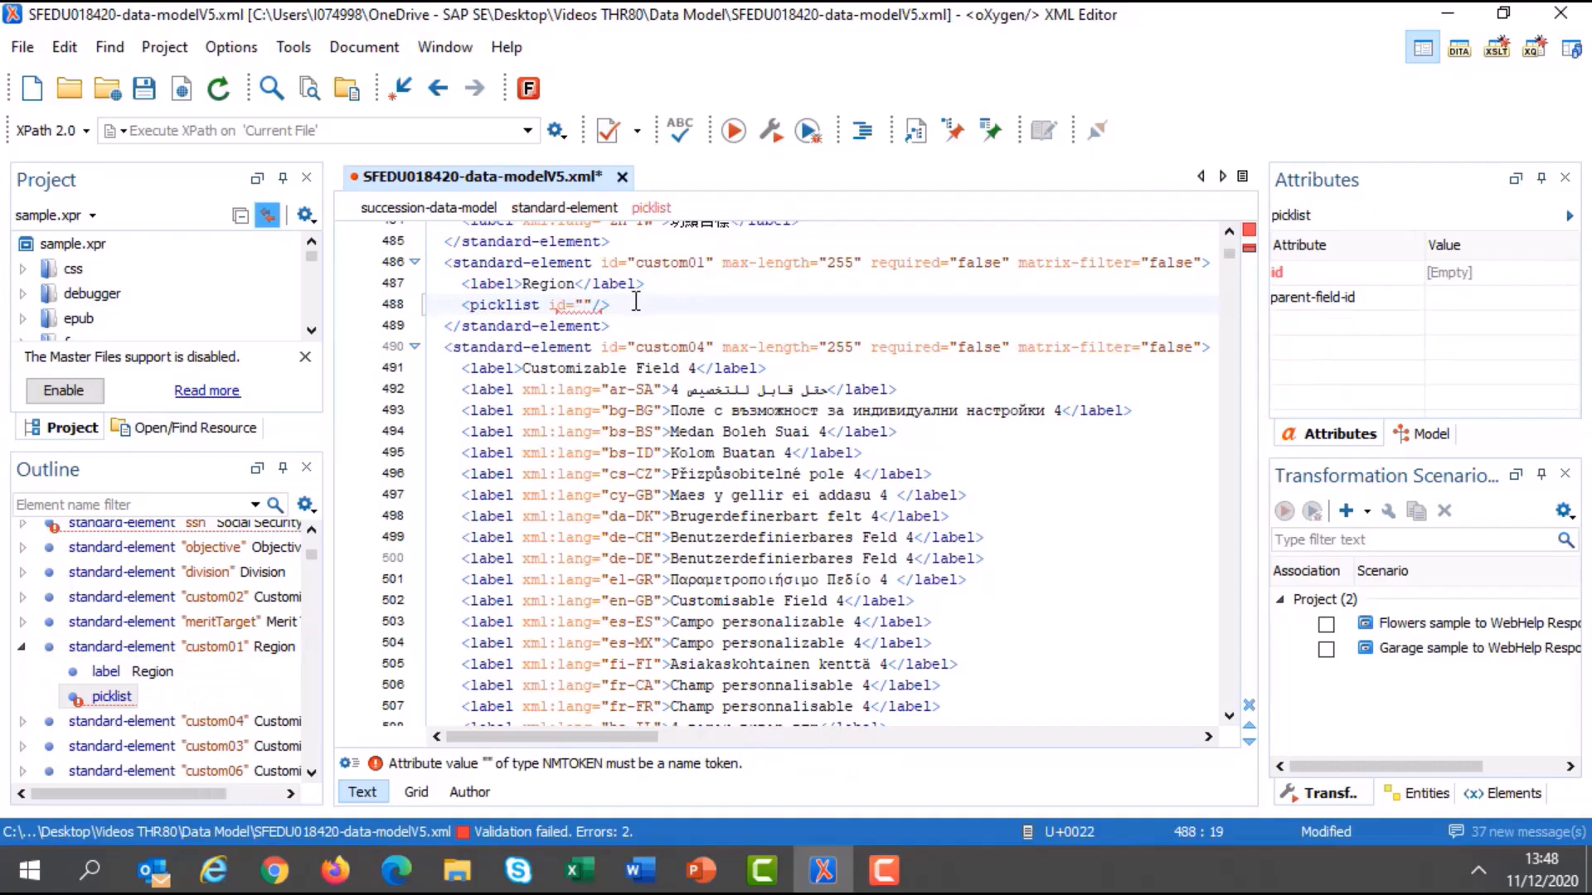
{"action": "type", "text": "region"}
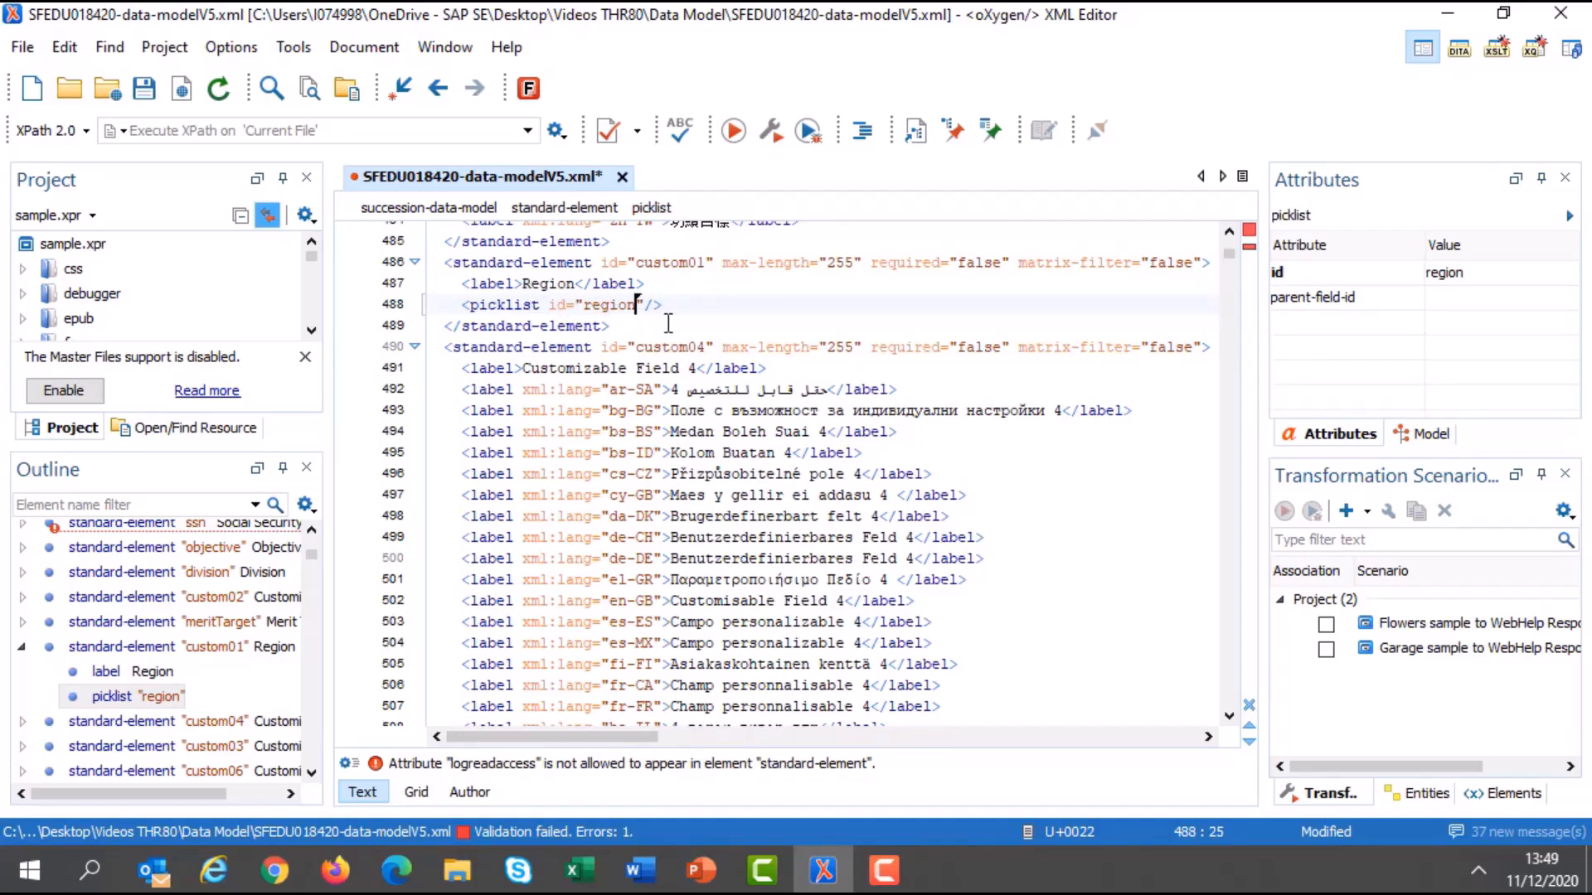
Save the data model as a new file named SFEDU018420-data-modelV6.xml.
{"action": "left_click", "coordinate": [22, 50]}
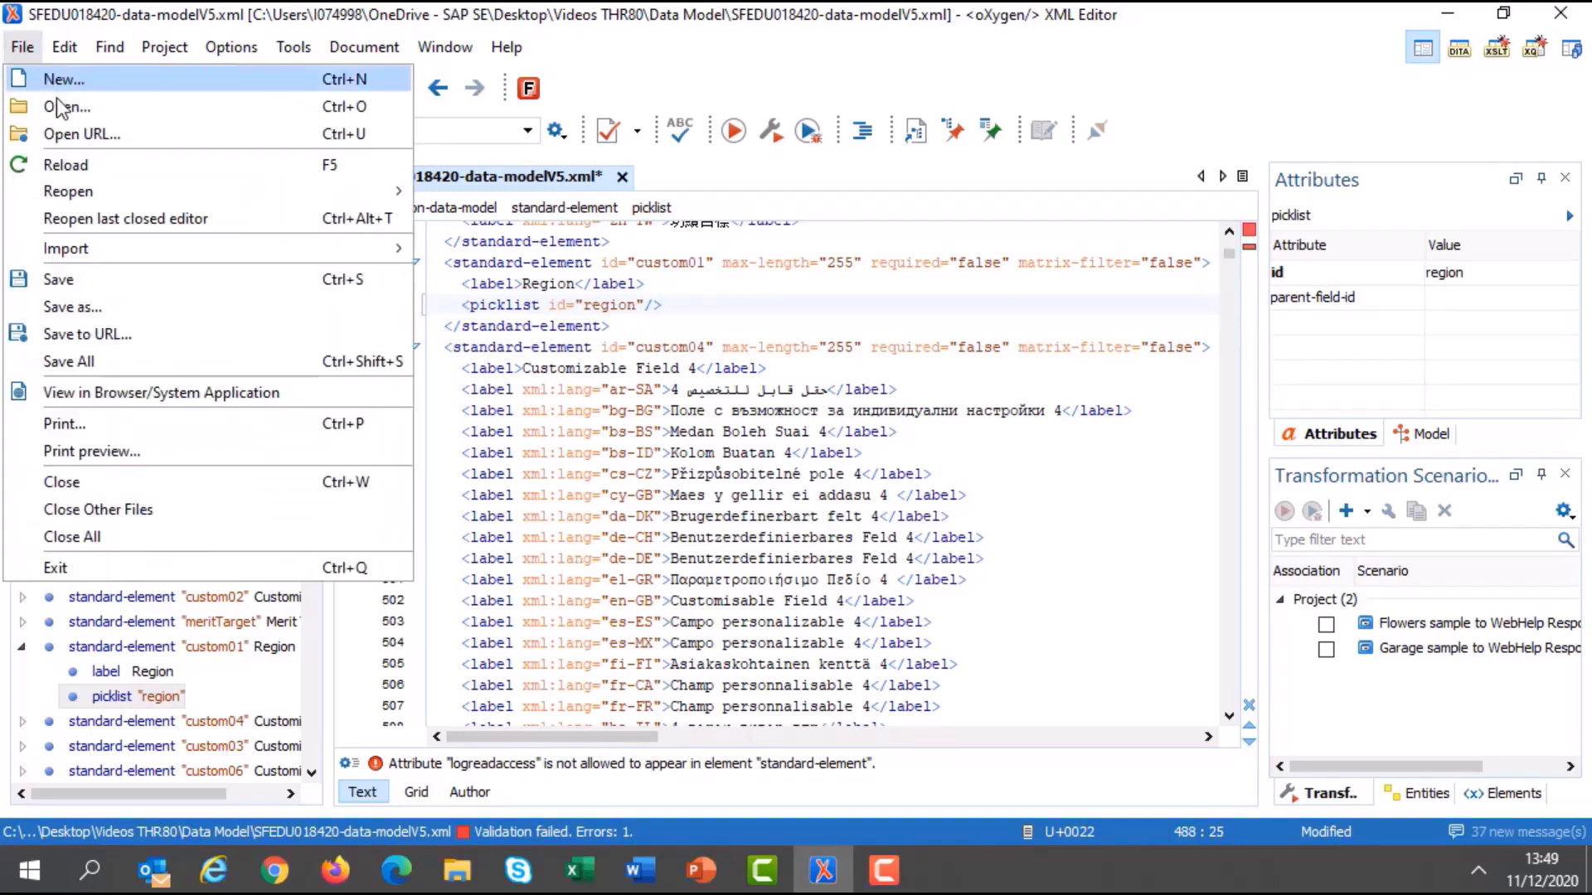
{"action": "left_click", "coordinate": [121, 307]}
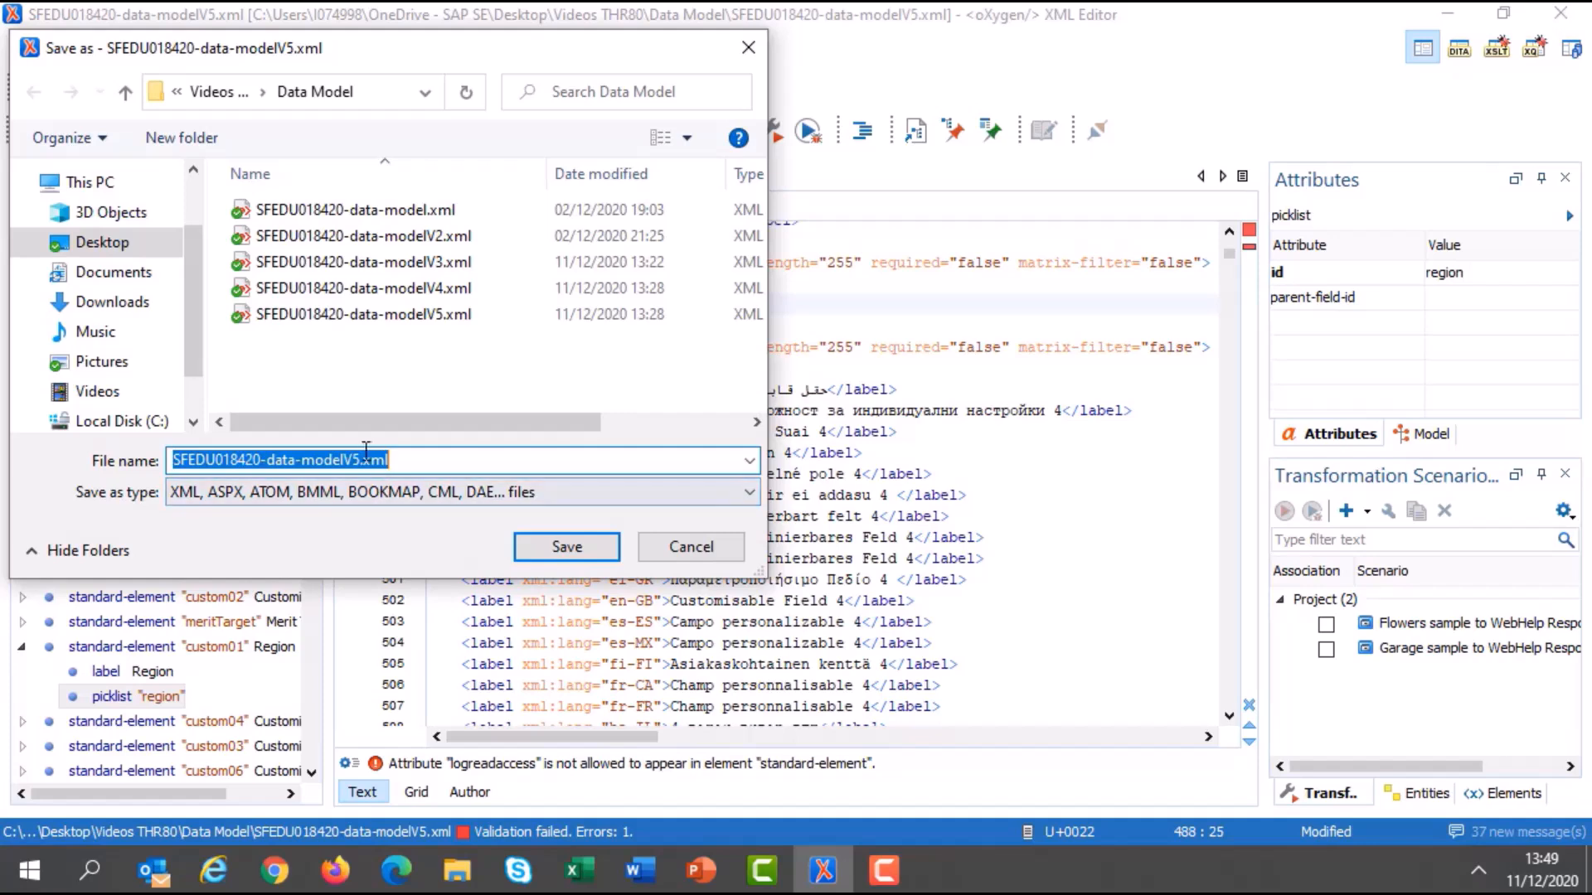
{"action": "left_click", "coordinate": [358, 458]}
{"action": "type", "text": "6"}
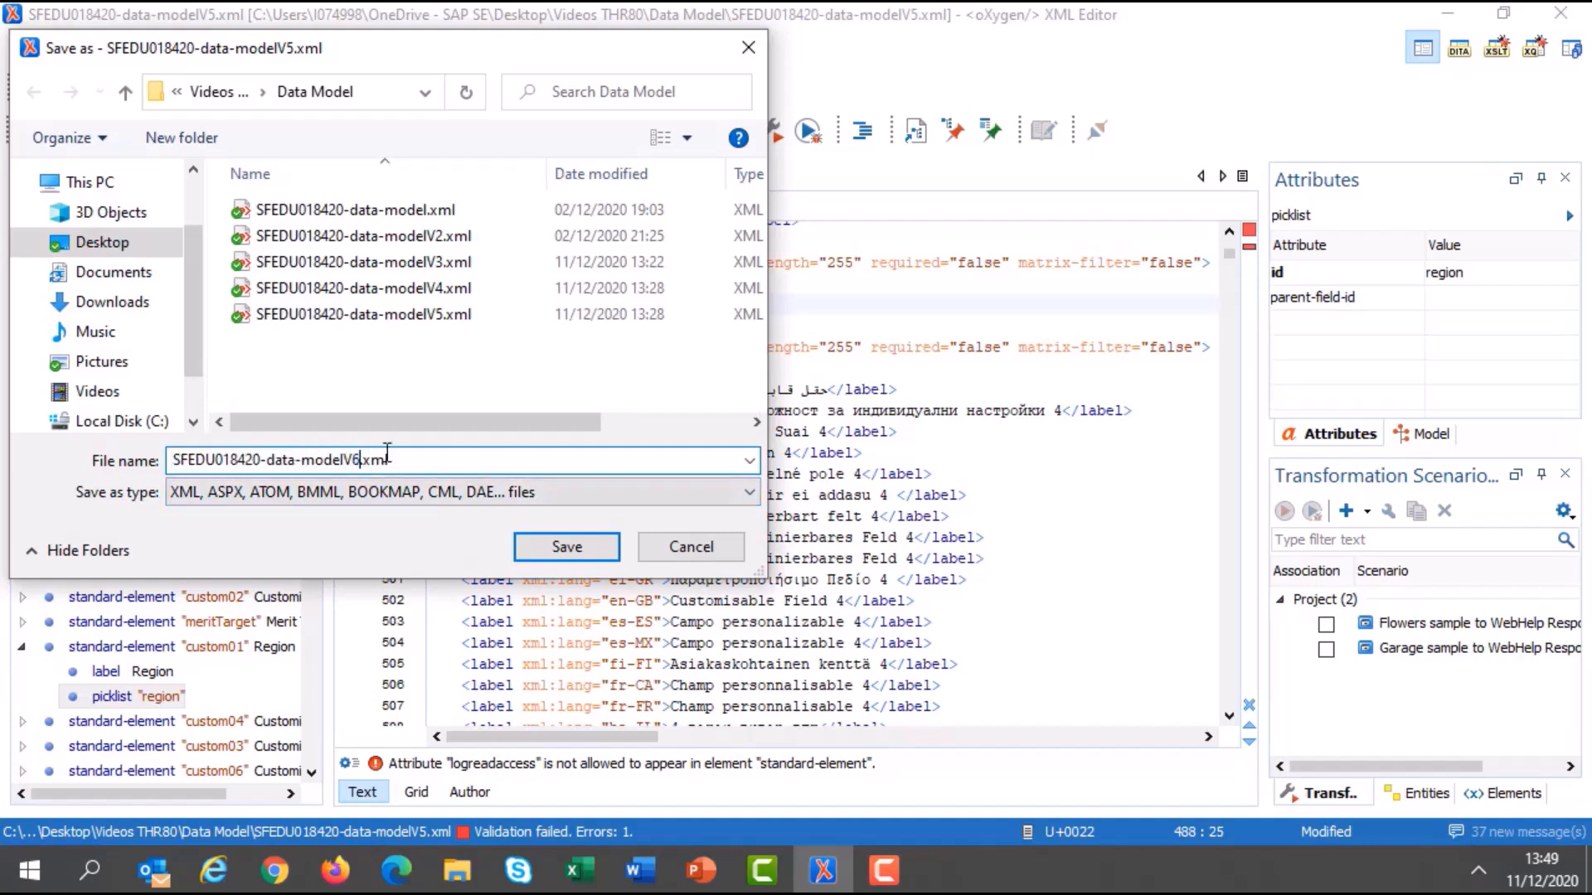
{"action": "left_click", "coordinate": [565, 547]}
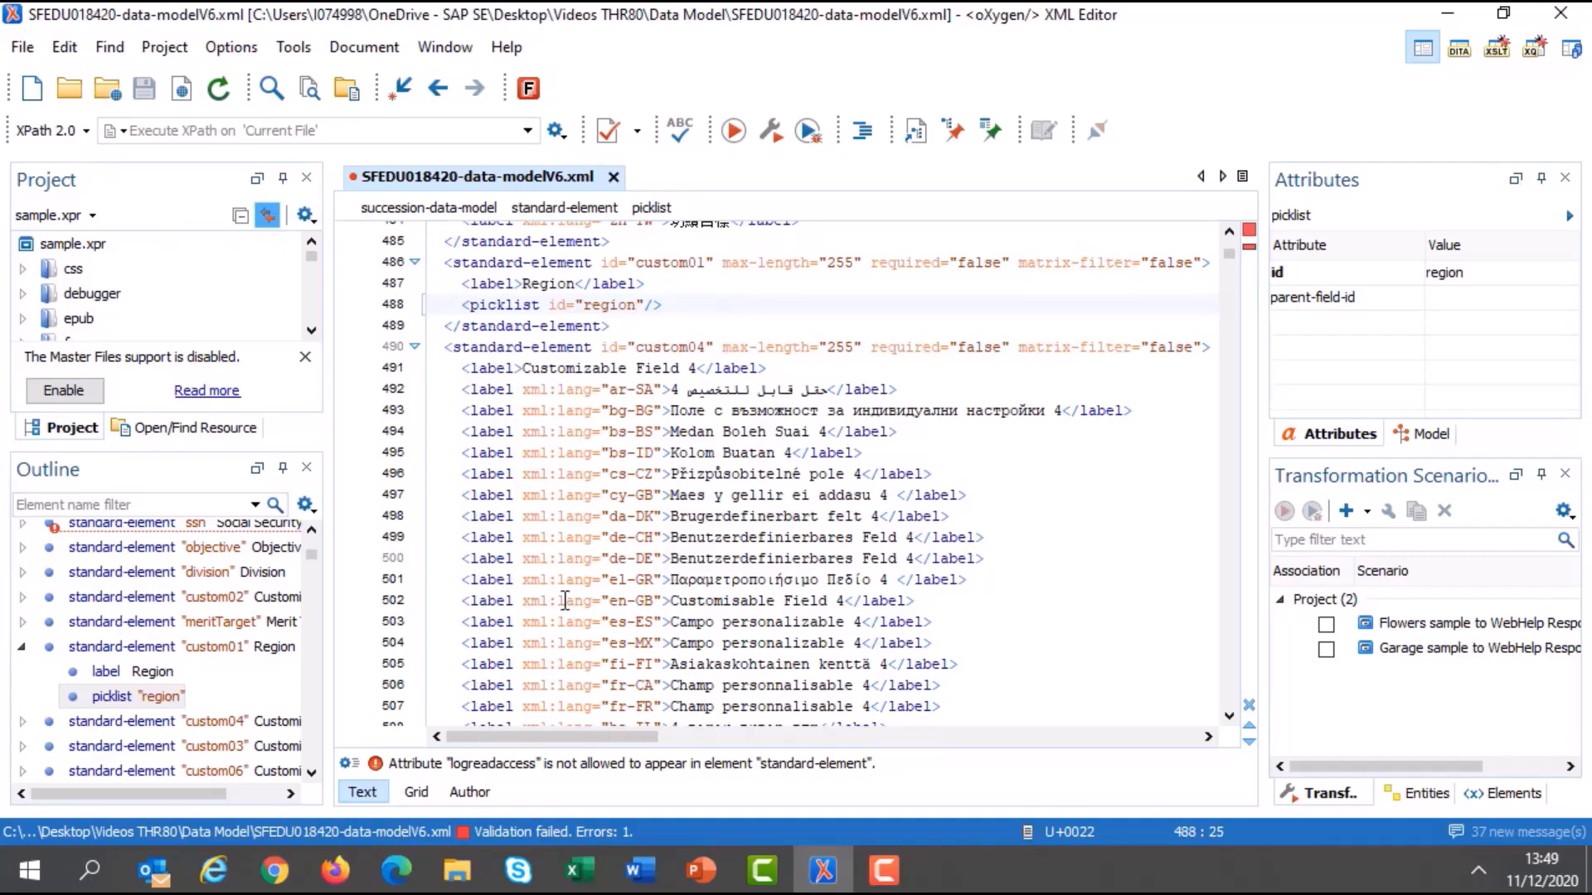
Switch to SuccessFactors Provisioning and select the updated data model file for import.
{"action": "left_click", "coordinate": [214, 871]}
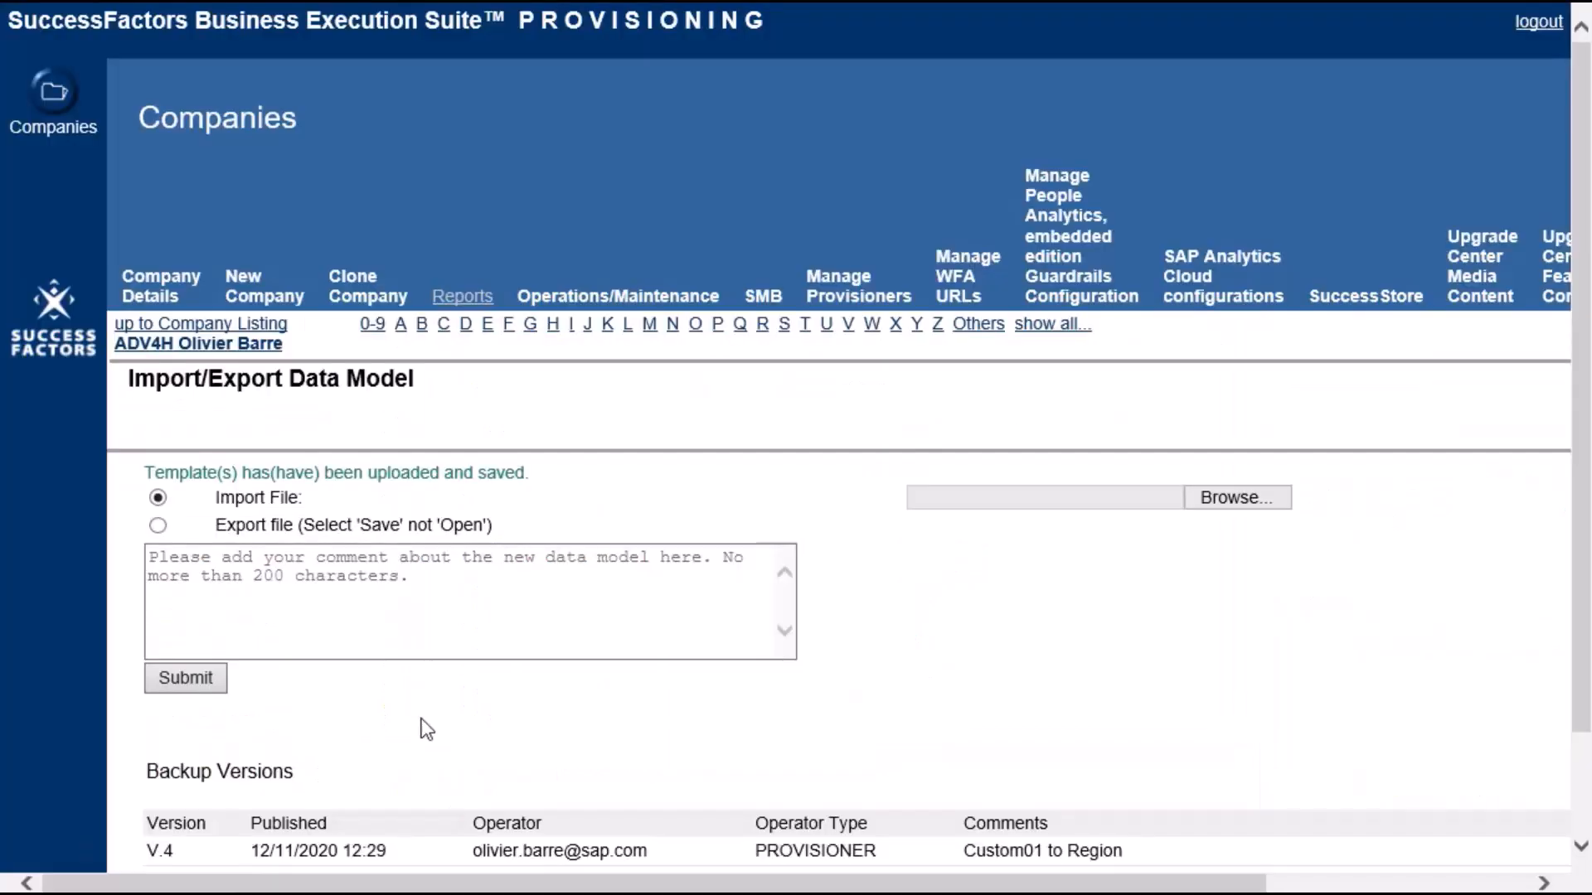
{"action": "left_click", "coordinate": [1237, 504]}
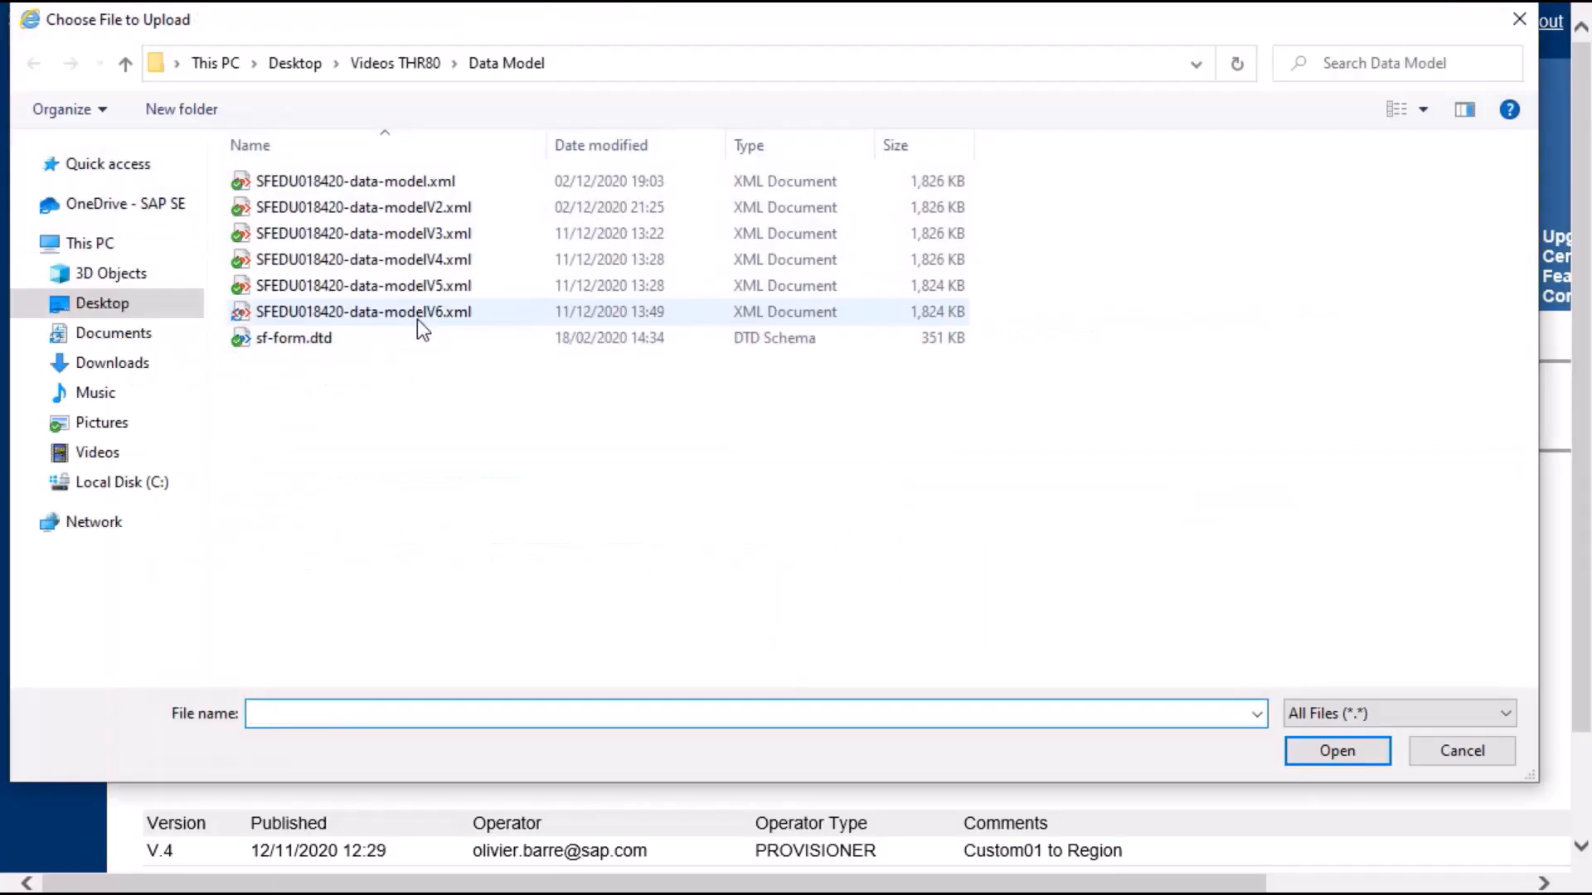
{"action": "left_click", "coordinate": [417, 317]}
{"action": "left_click", "coordinate": [1332, 749]}
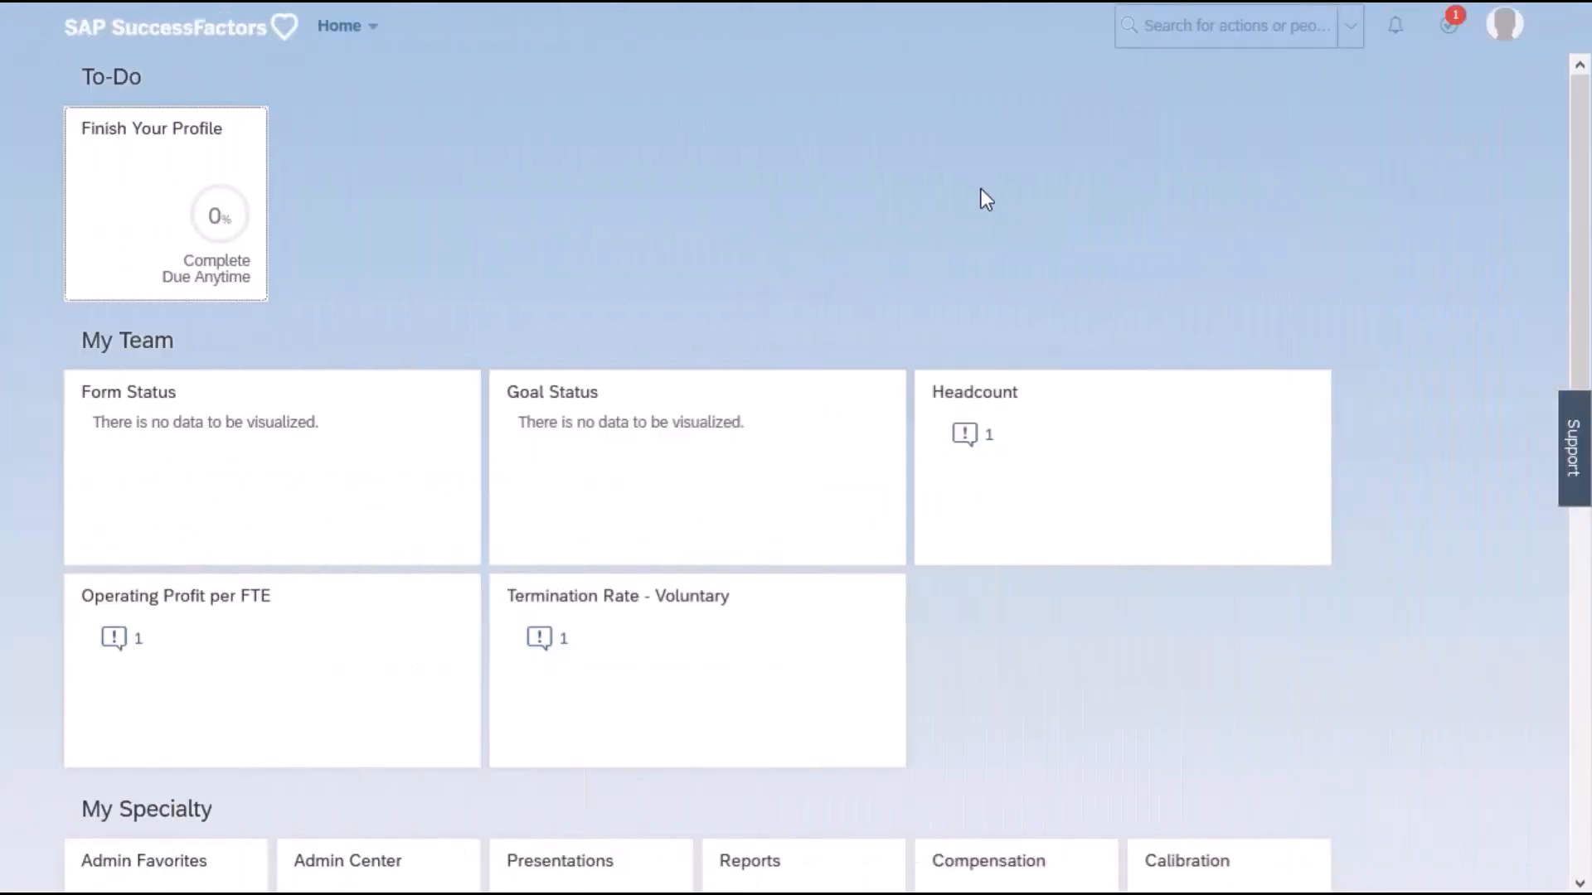
Return to SuccessFactors and open the Talent Profile section of My Employee File.
{"action": "left_click", "coordinate": [355, 33]}
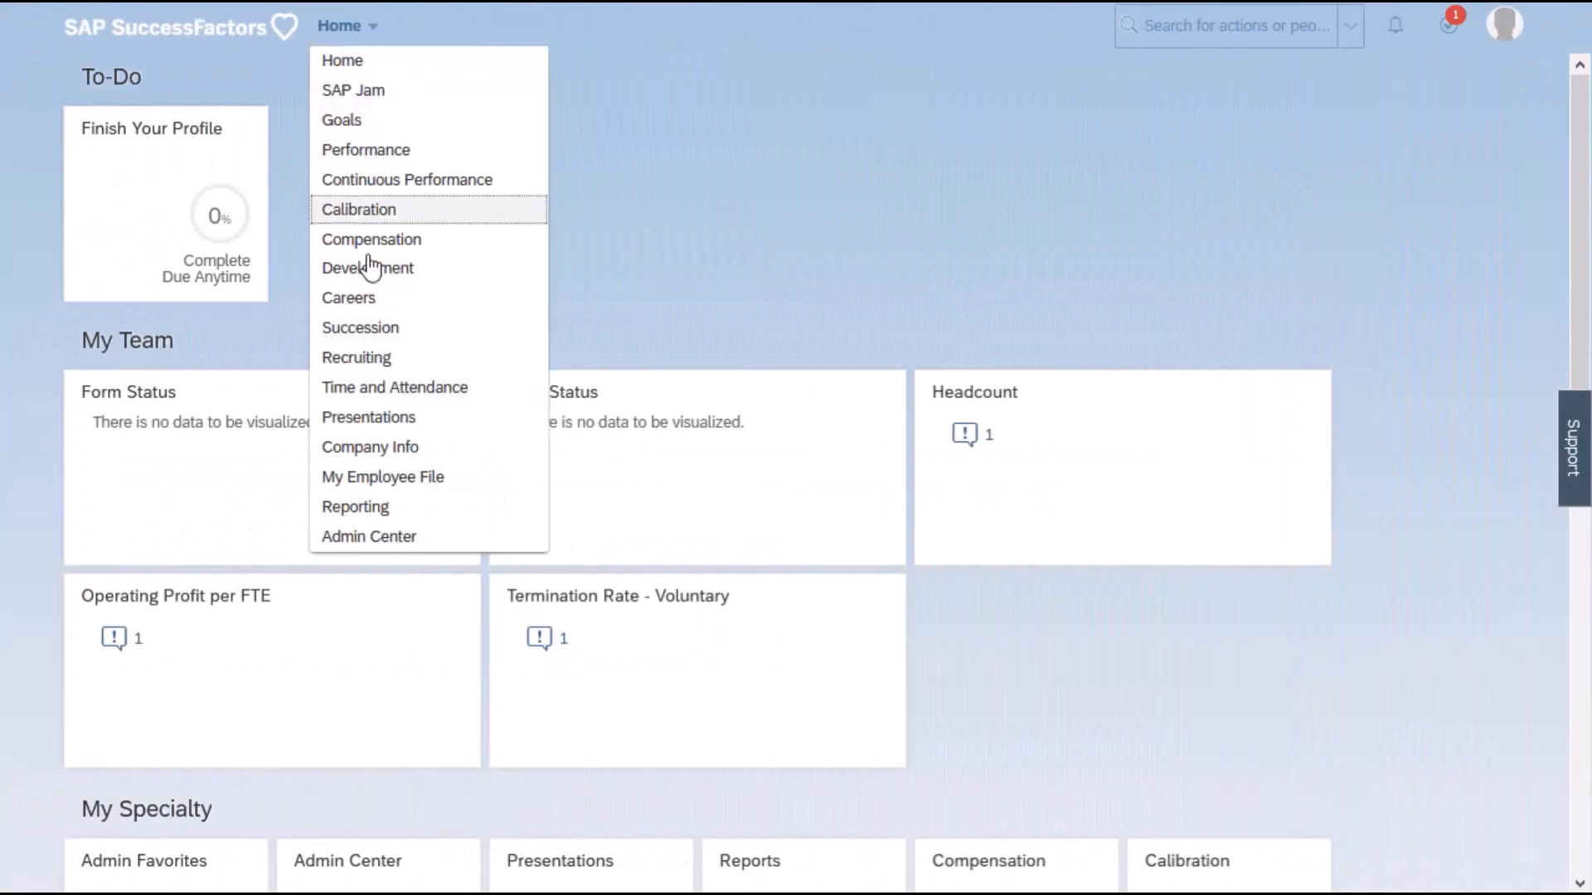
{"action": "left_click", "coordinate": [431, 488]}
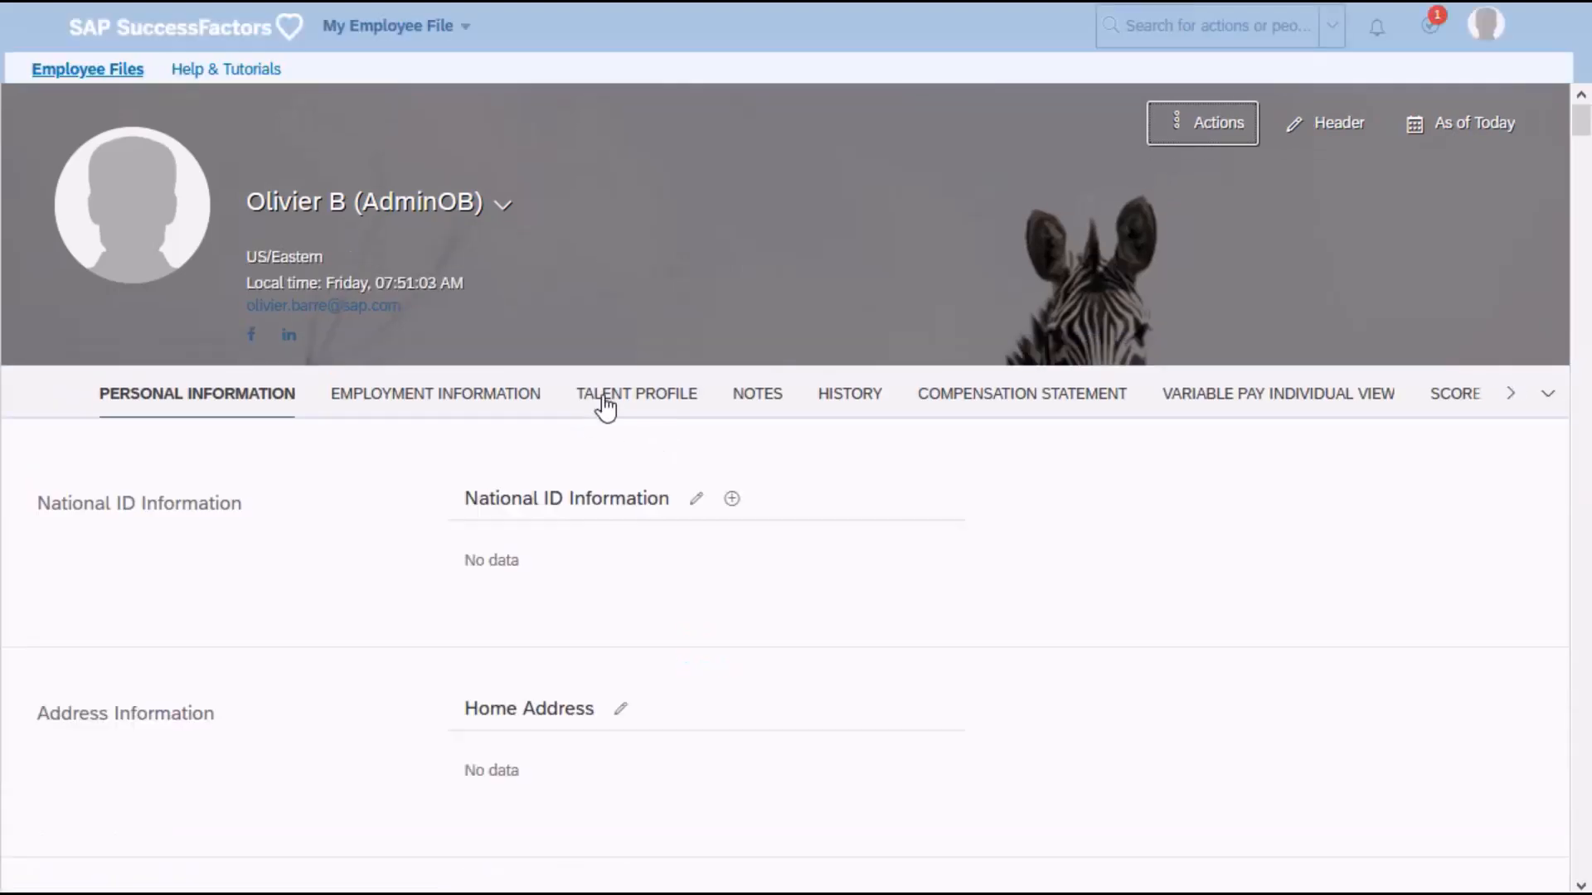
{"action": "left_click", "coordinate": [601, 396]}
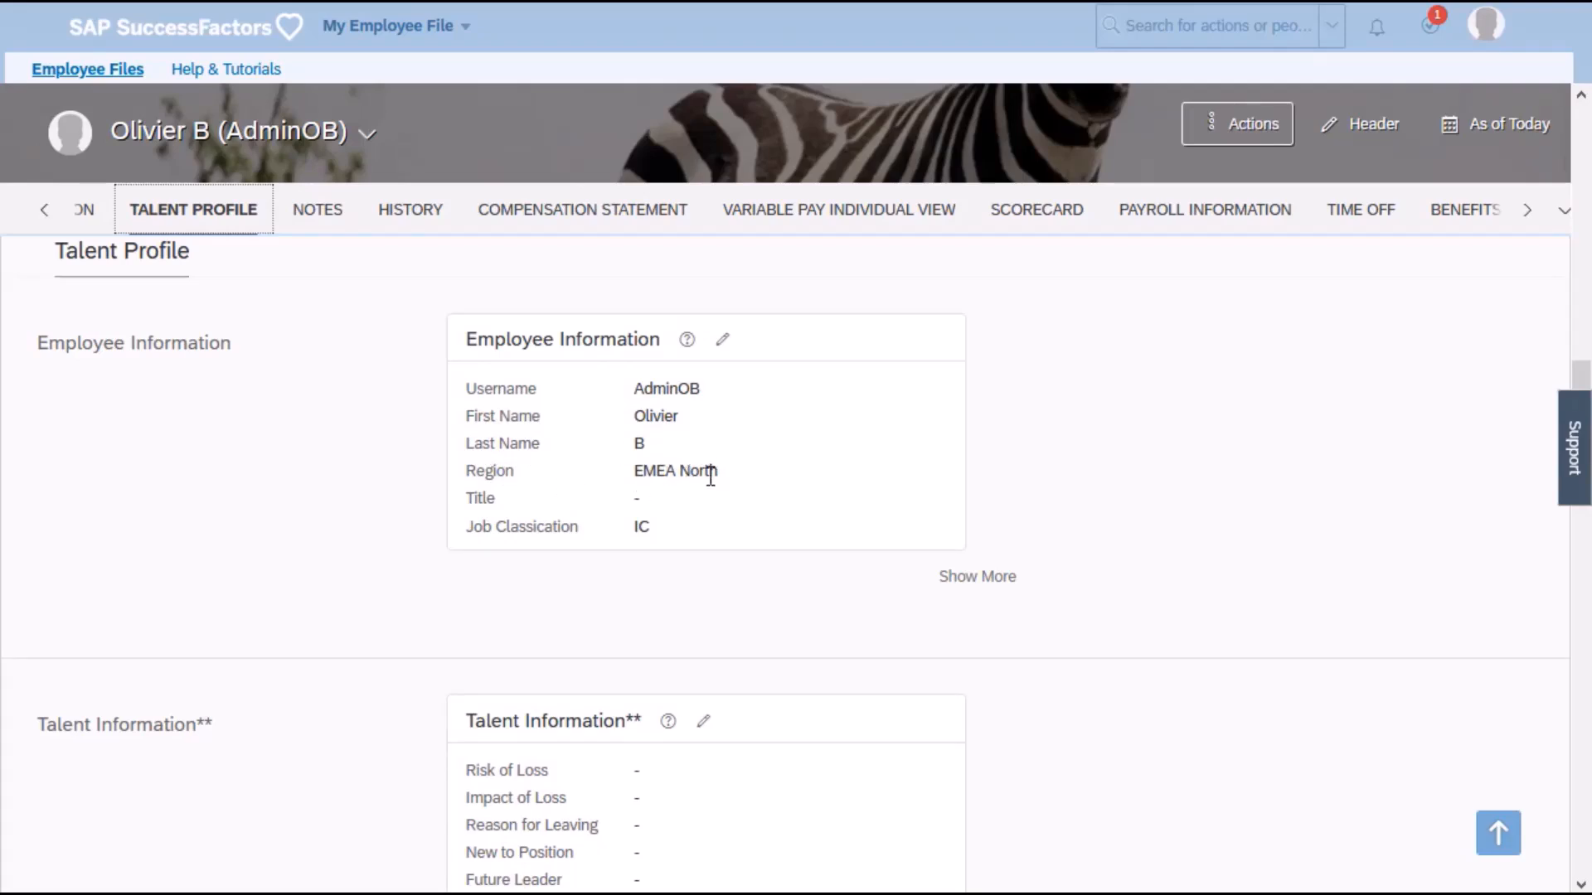
Edit the Employee Information block, choose Europe as the Region and save the record.
{"action": "left_click", "coordinate": [719, 344]}
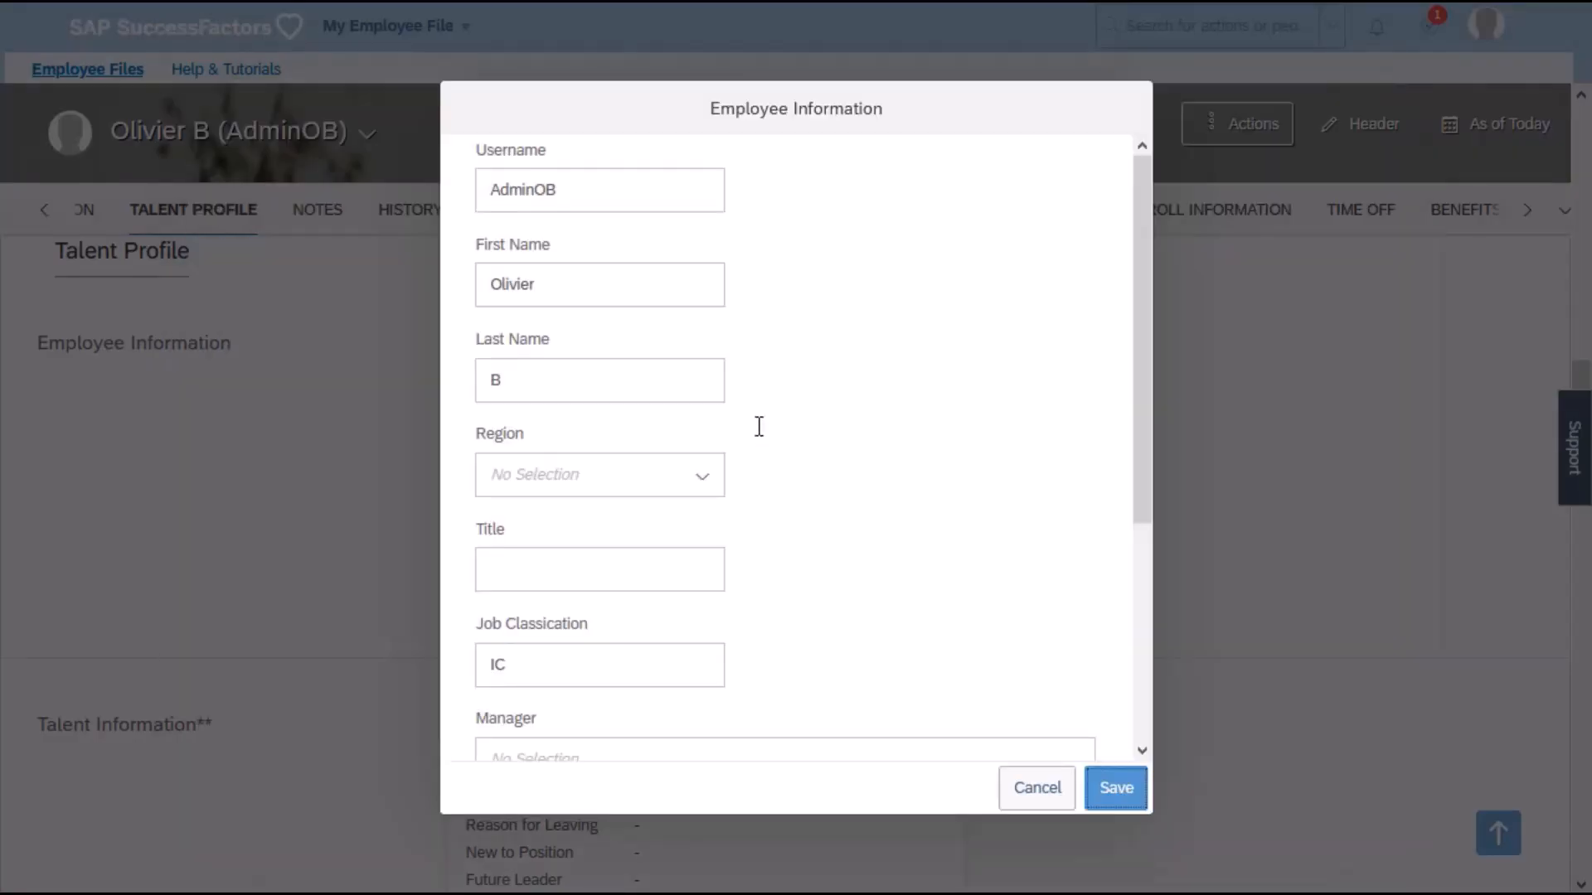
{"action": "scroll", "coordinate": [763, 435], "scroll_direction": "down", "scroll_amount": 2}
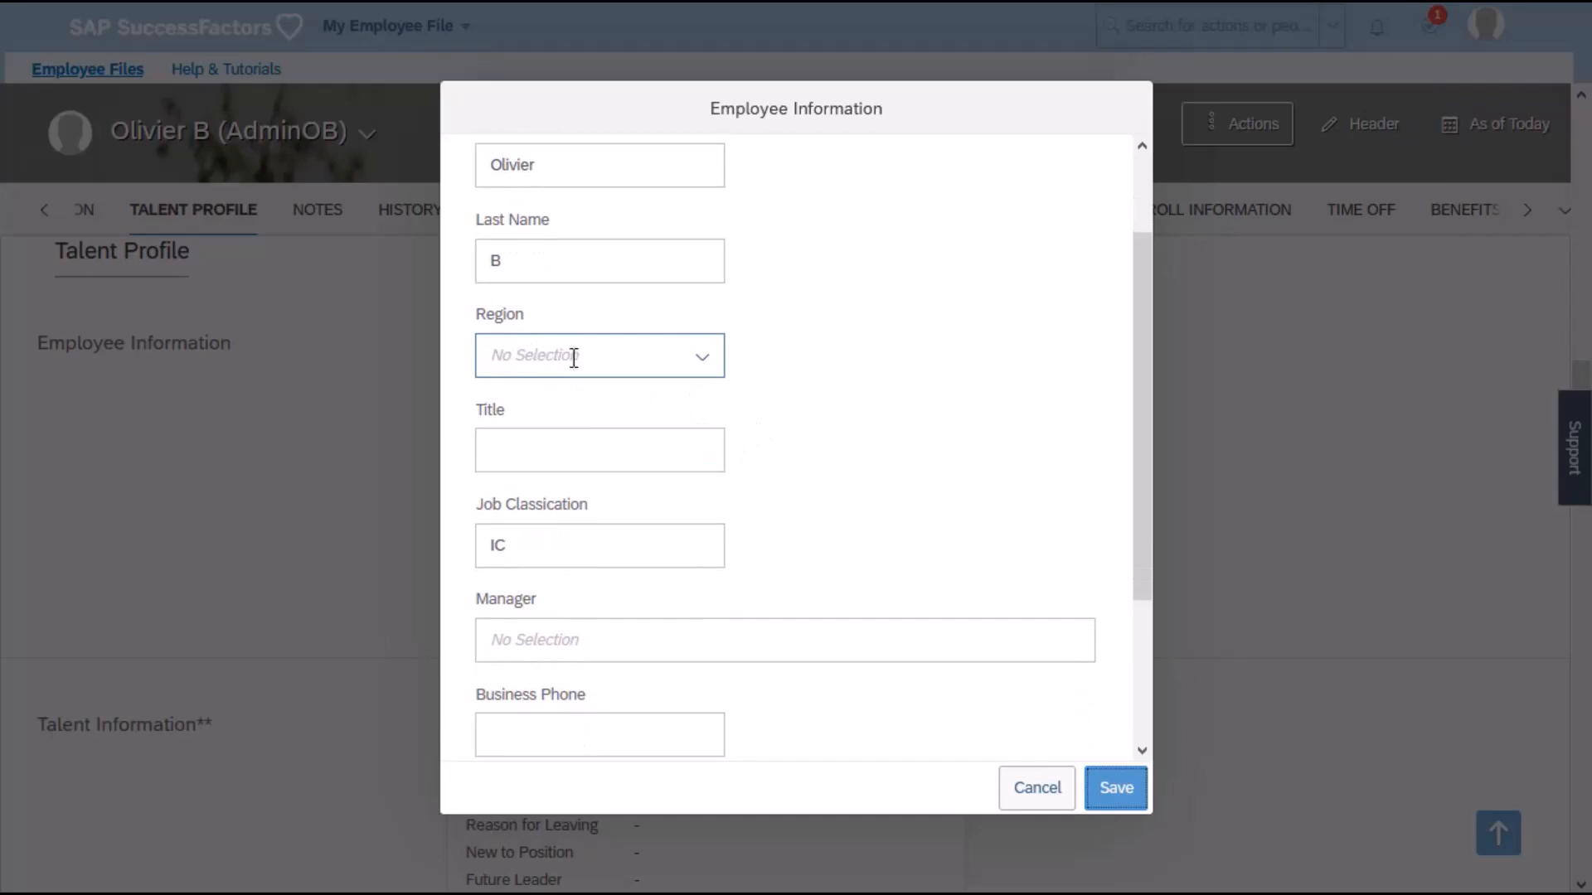
{"action": "left_click", "coordinate": [701, 367]}
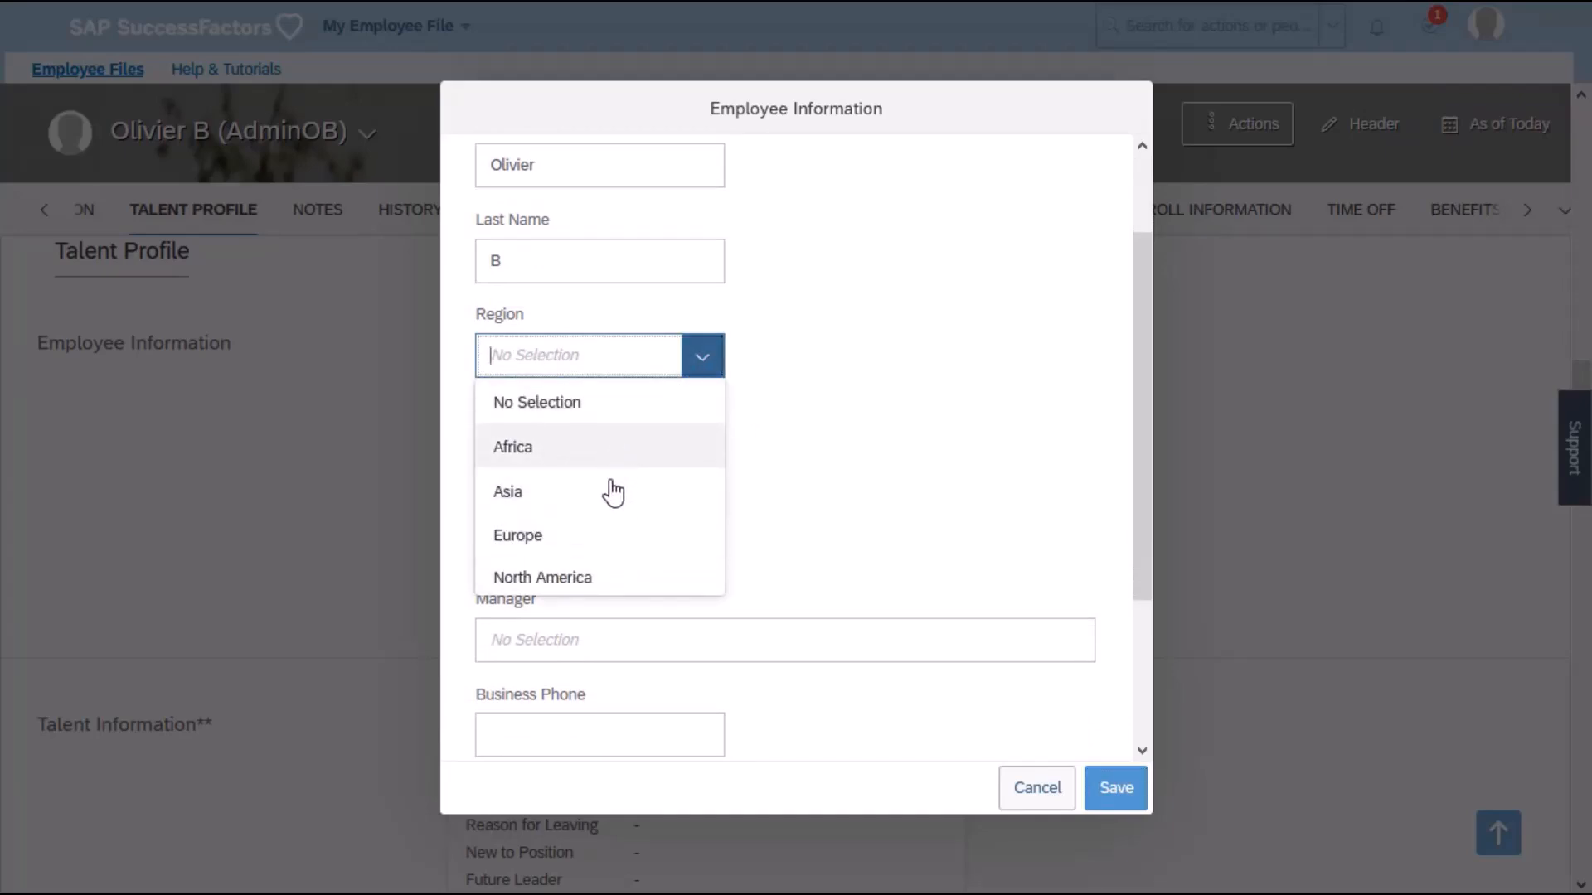
{"action": "left_click", "coordinate": [603, 543]}
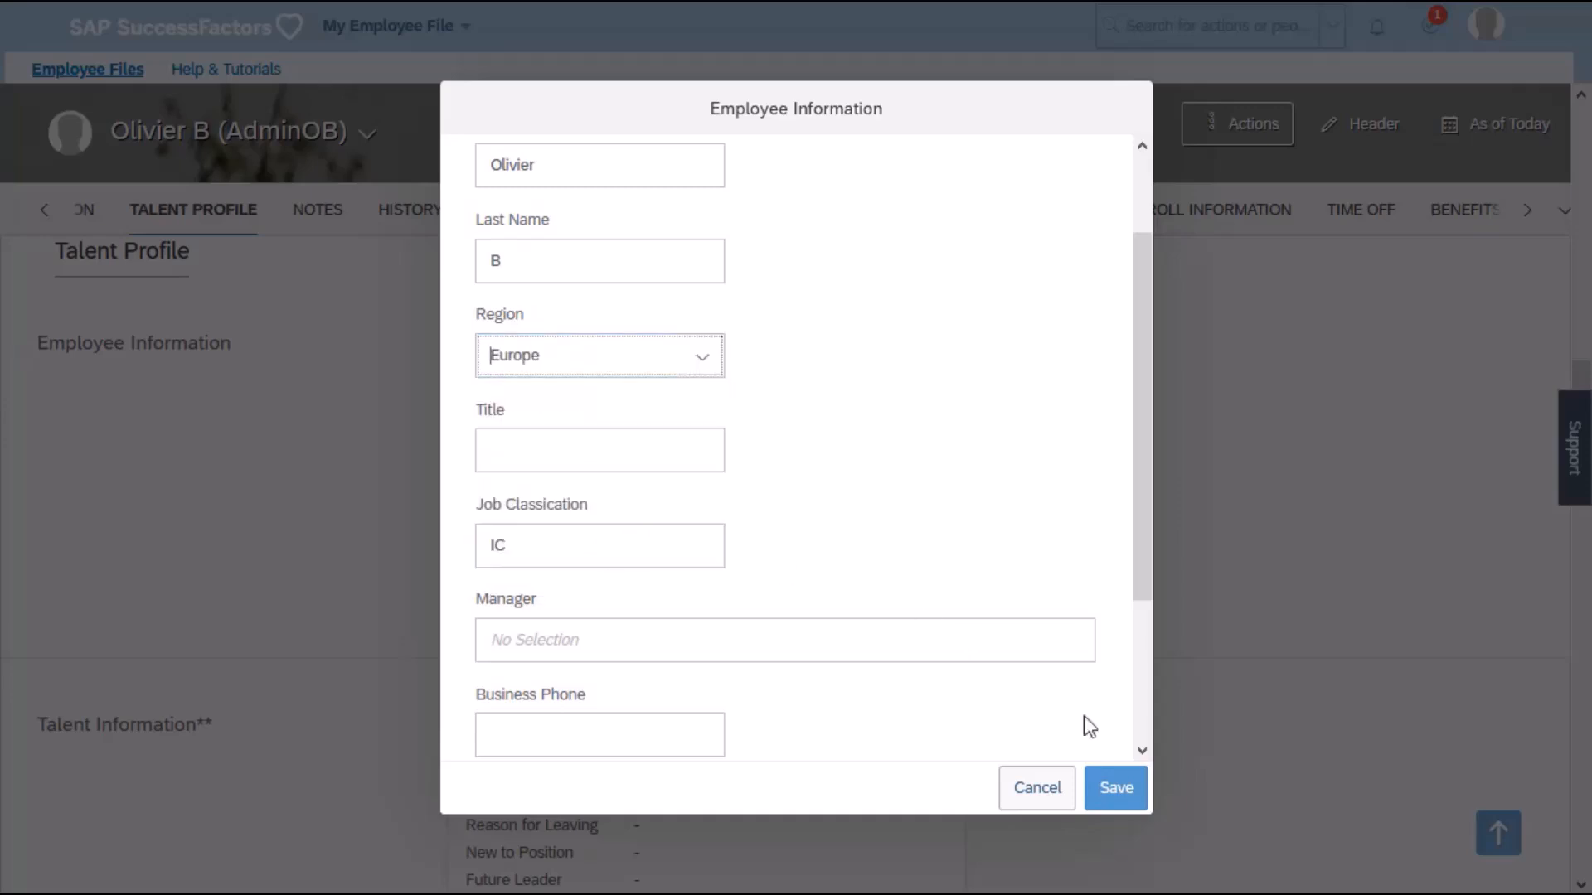
{"action": "left_click", "coordinate": [1116, 789]}
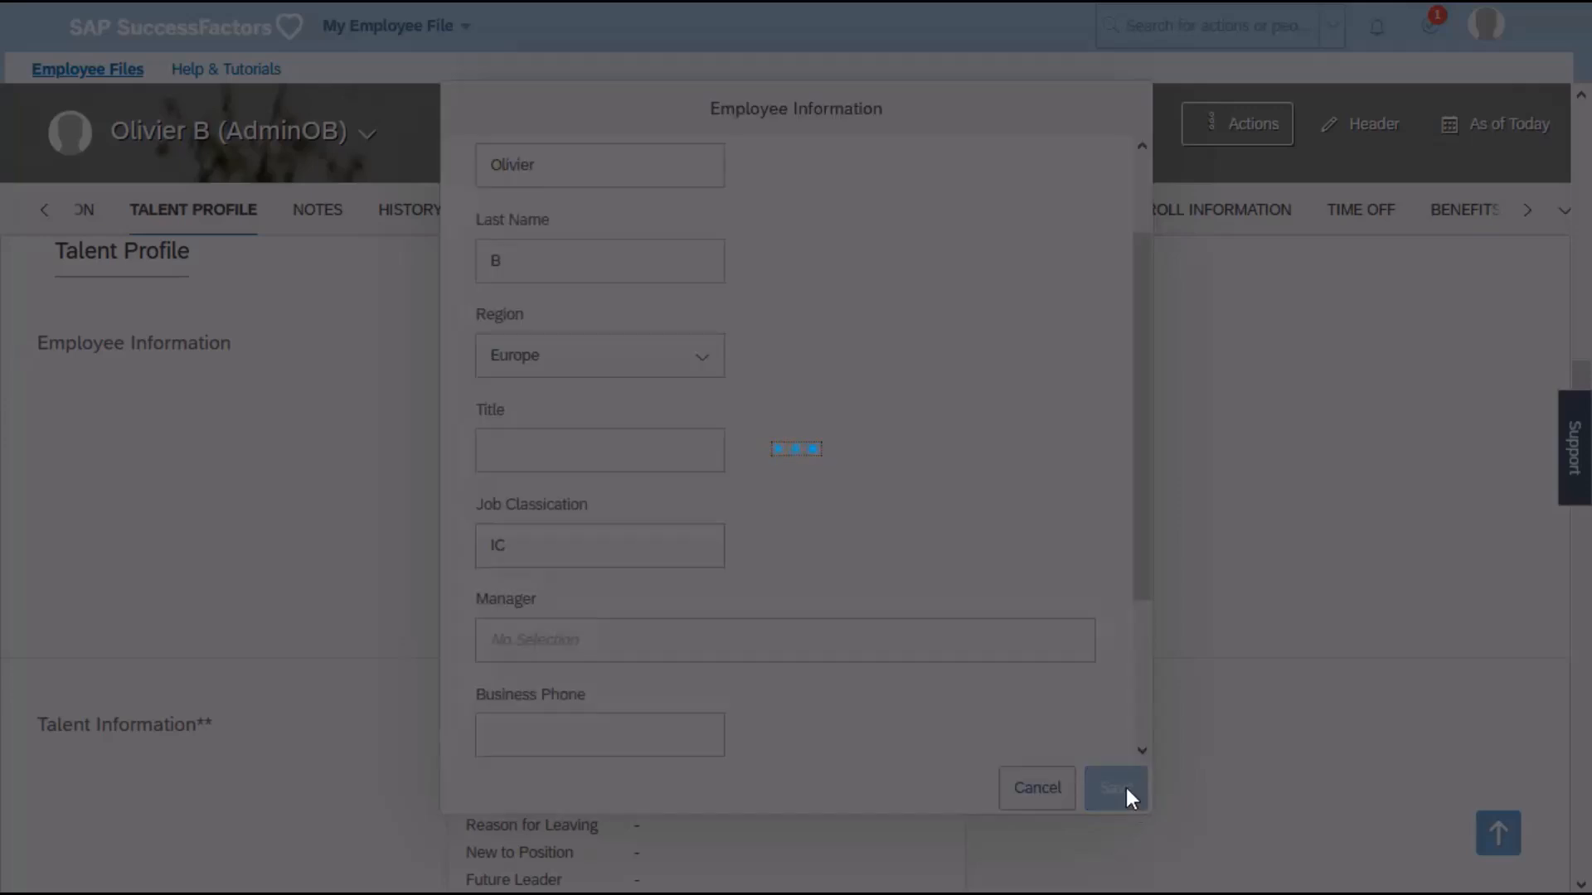